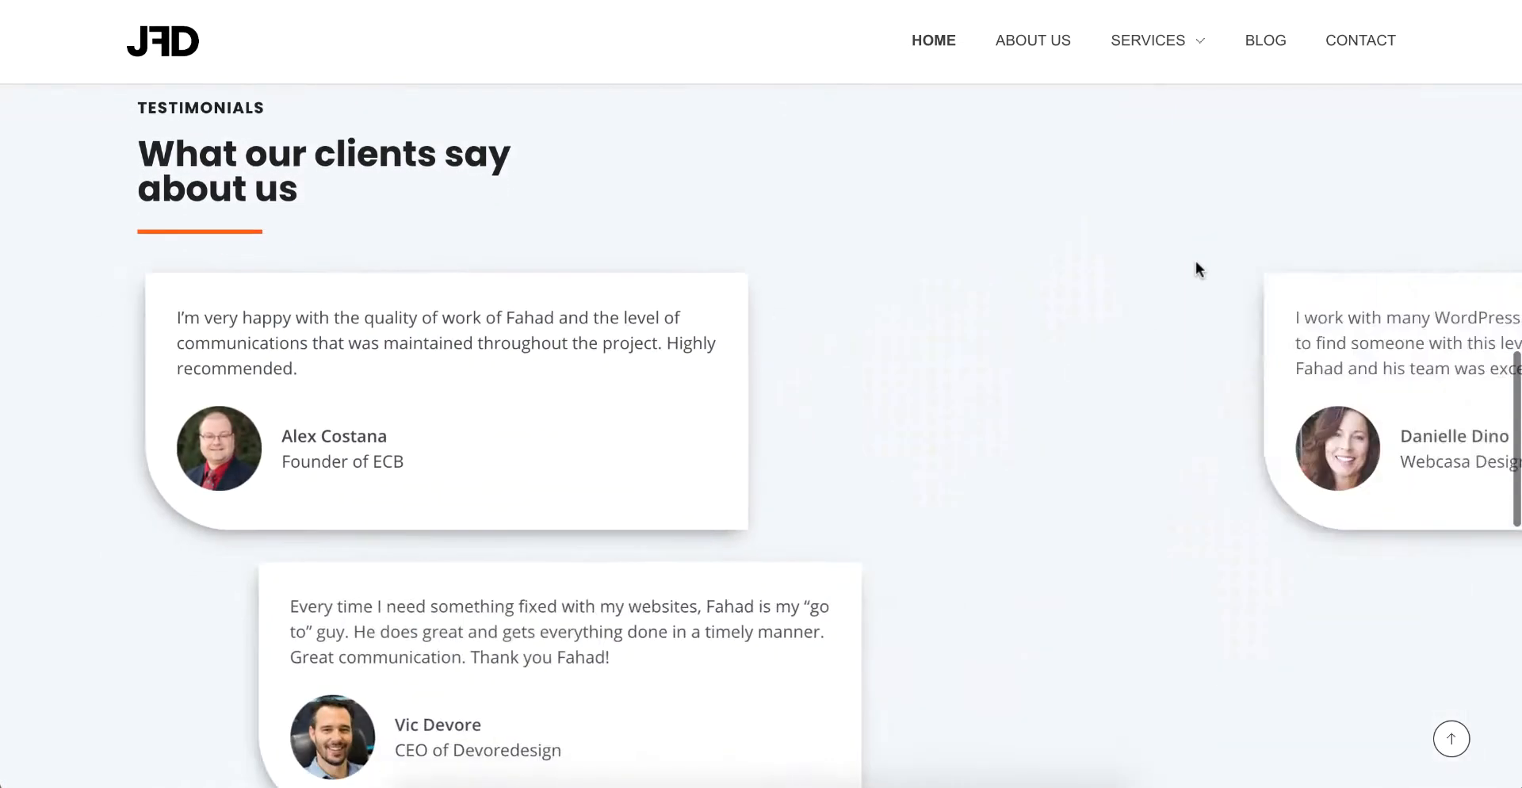
Open the About Us page from the homepage and look through its worldwide client figures and team member cards
scroll(1195, 265, "down", 5)
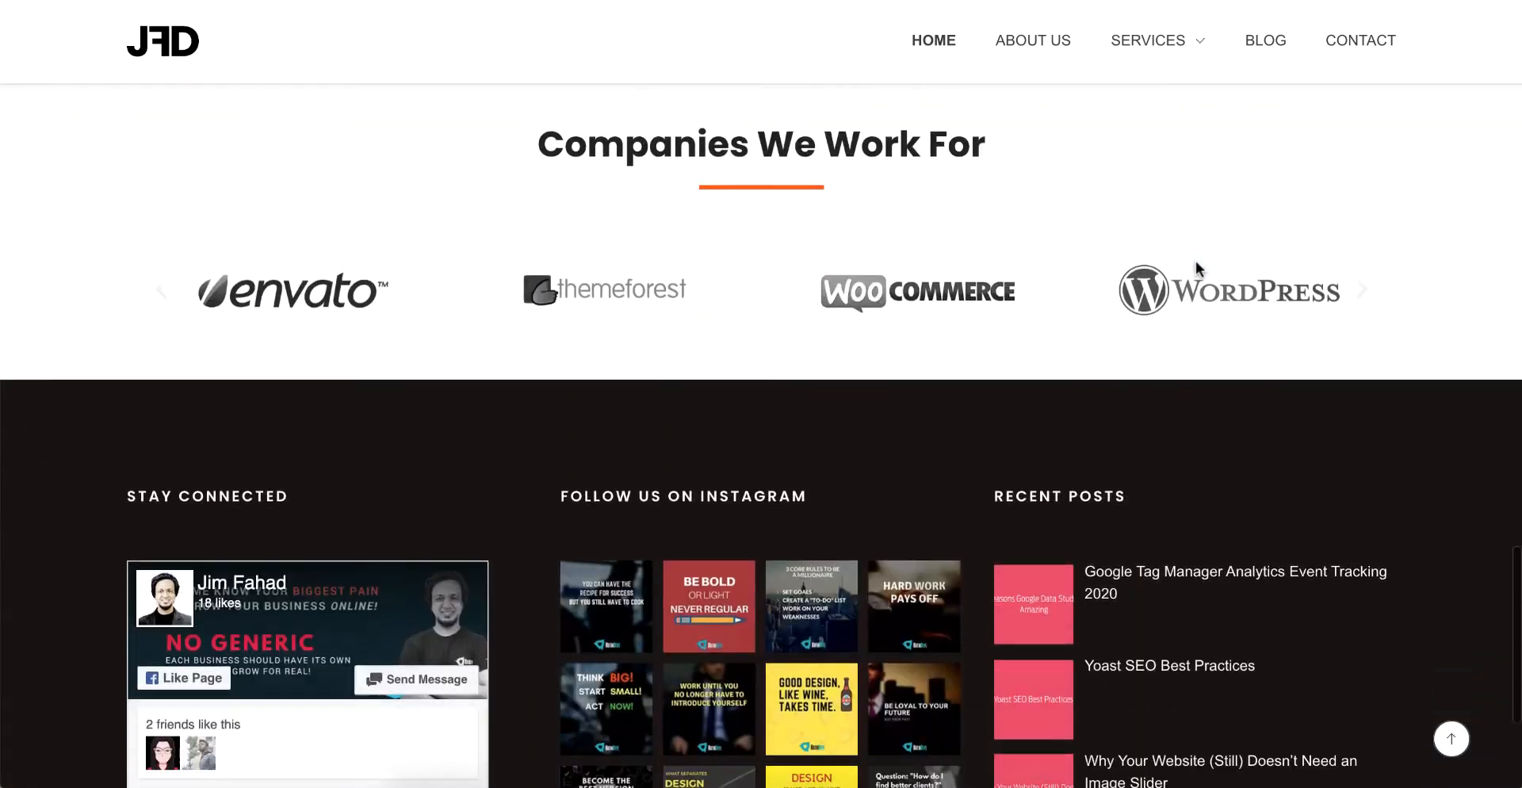
left_click(1033, 40)
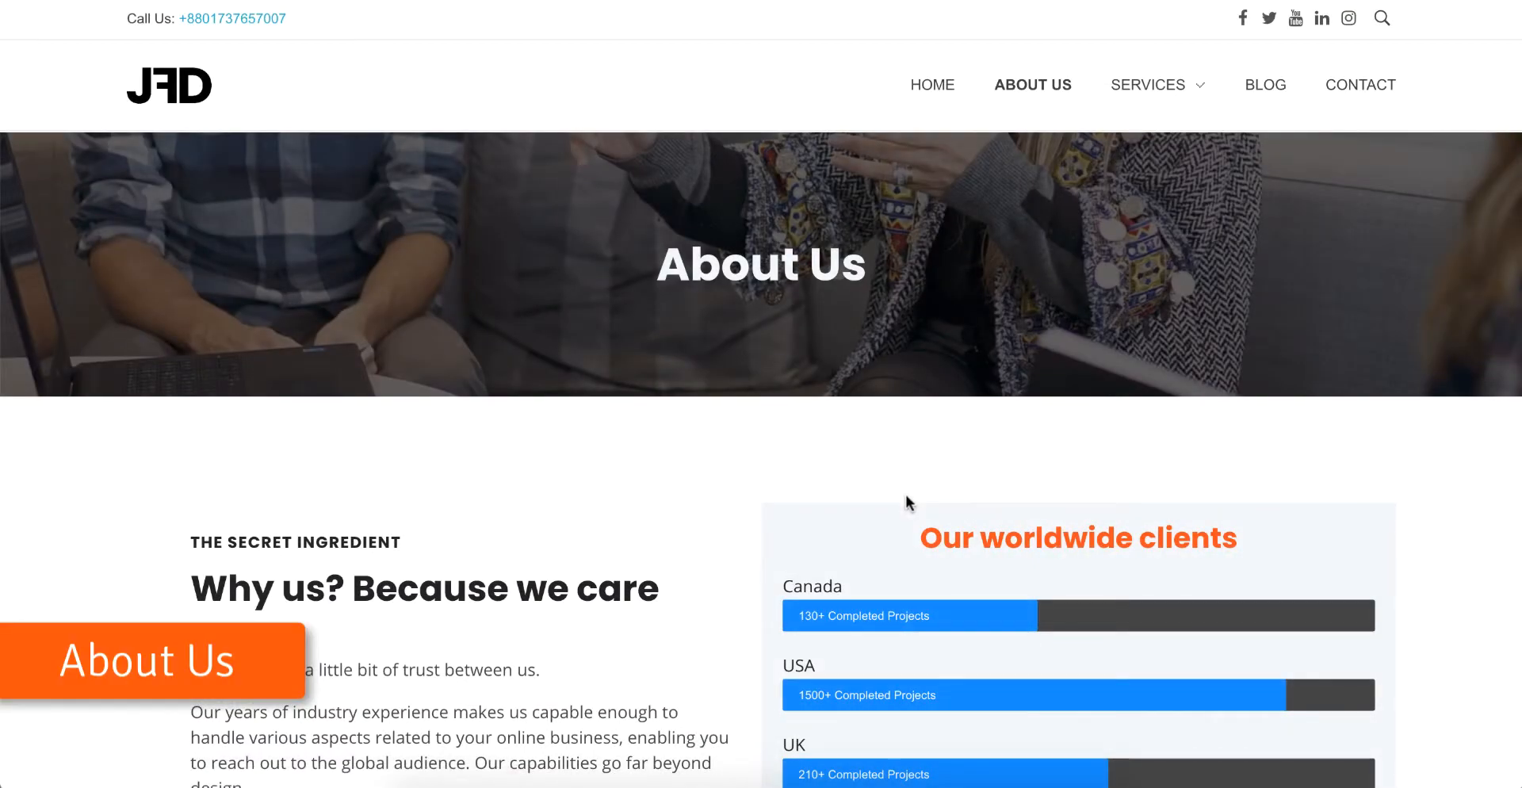
scroll(907, 501, "down", 12)
scroll(906, 496, "down", 10)
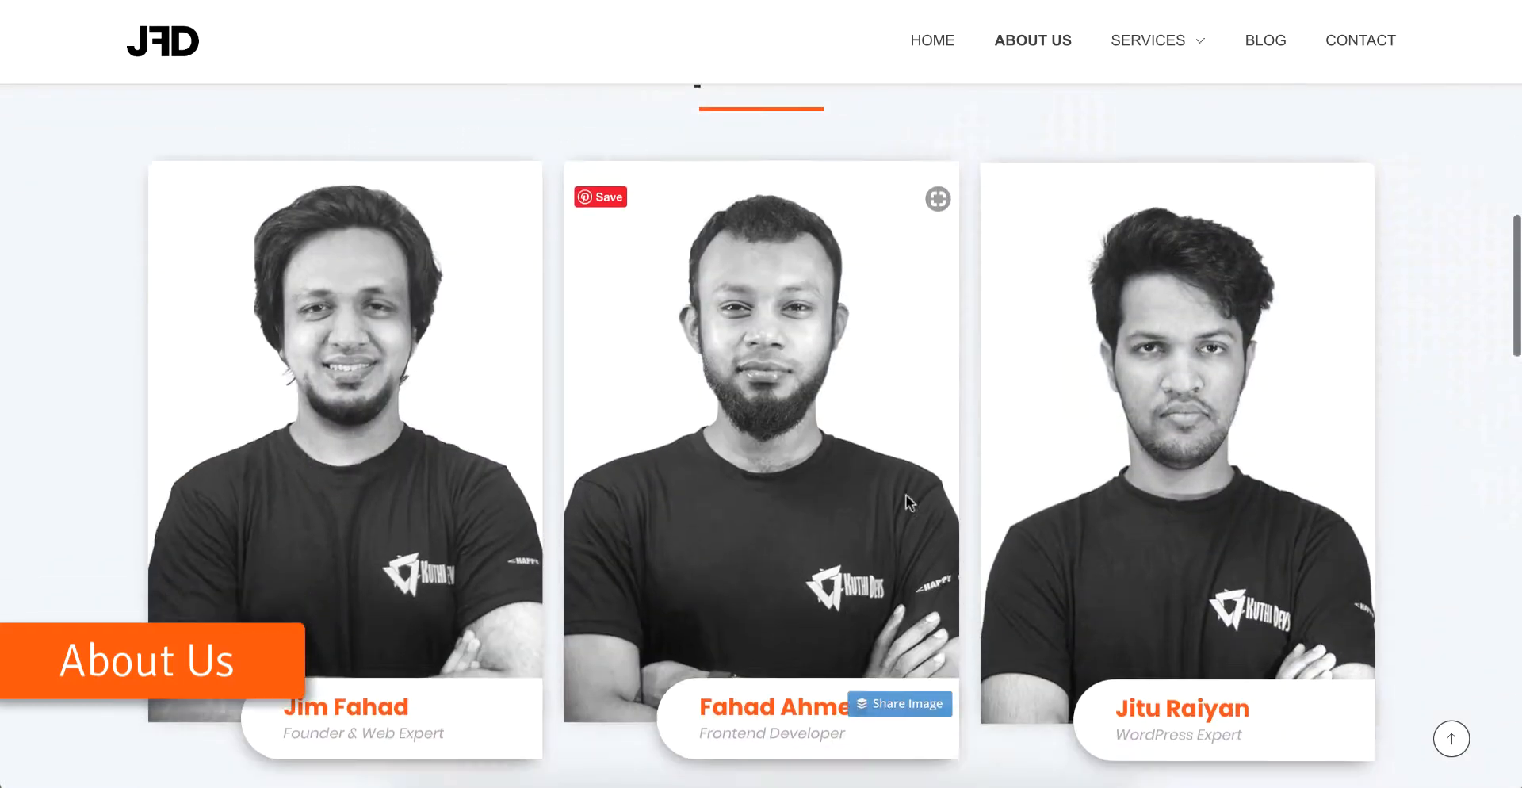
scroll(954, 576, "down", 15)
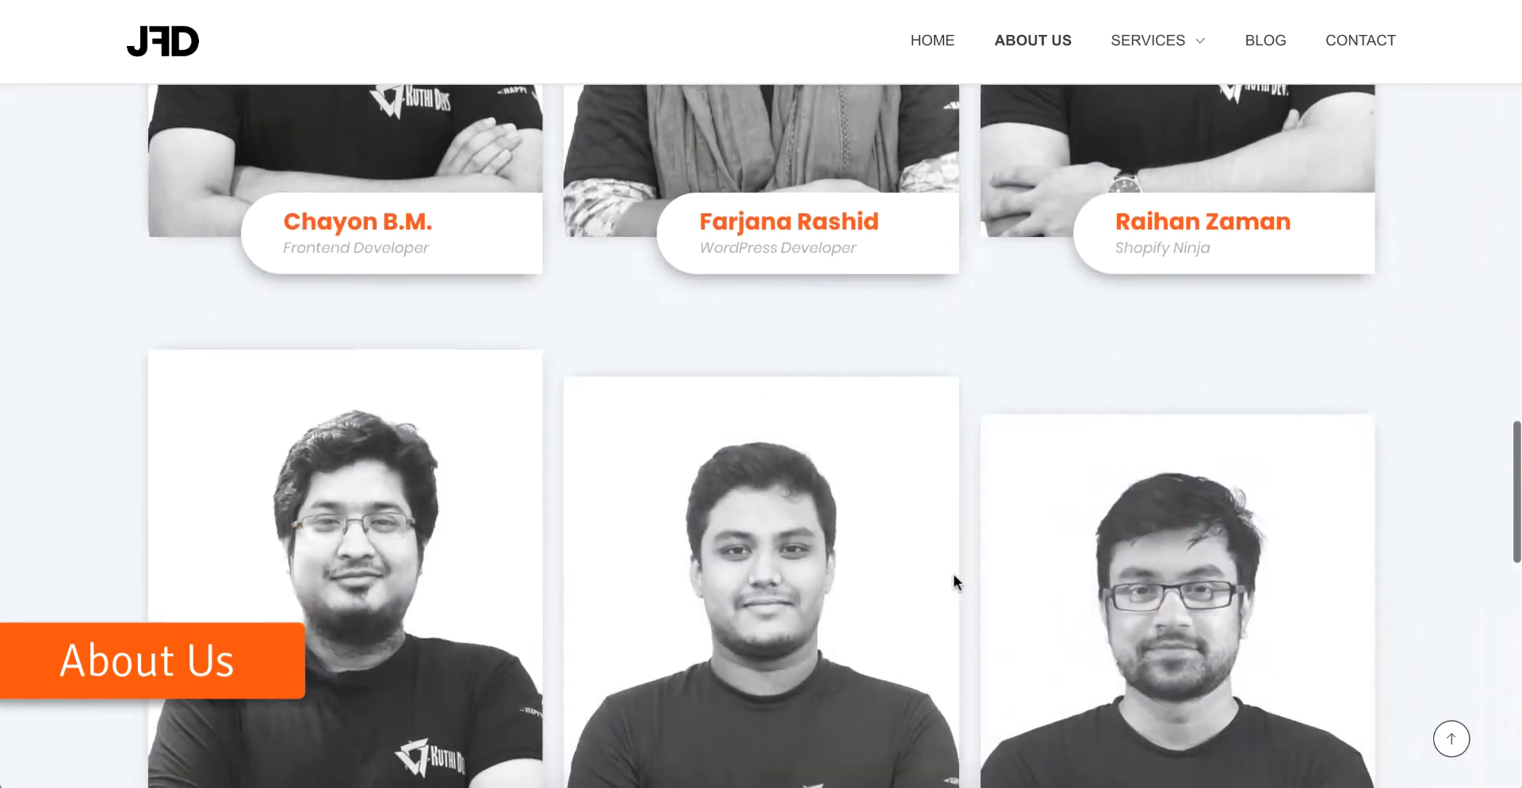
scroll(953, 574, "down", 3)
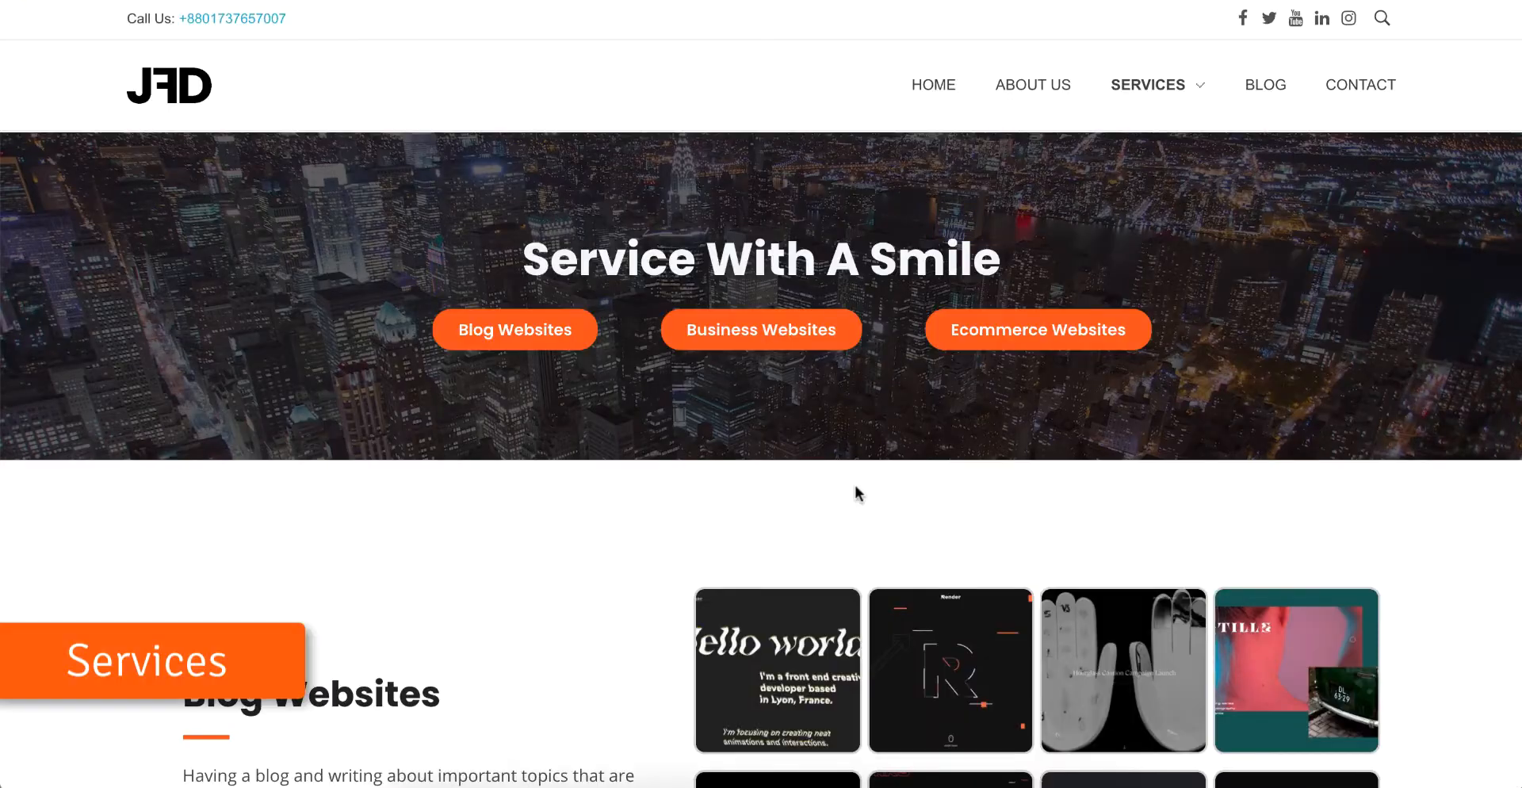
View the Blog Websites gallery images enlarged one after another on the Services page, and close the image viewer
scroll(855, 486, "down", 4)
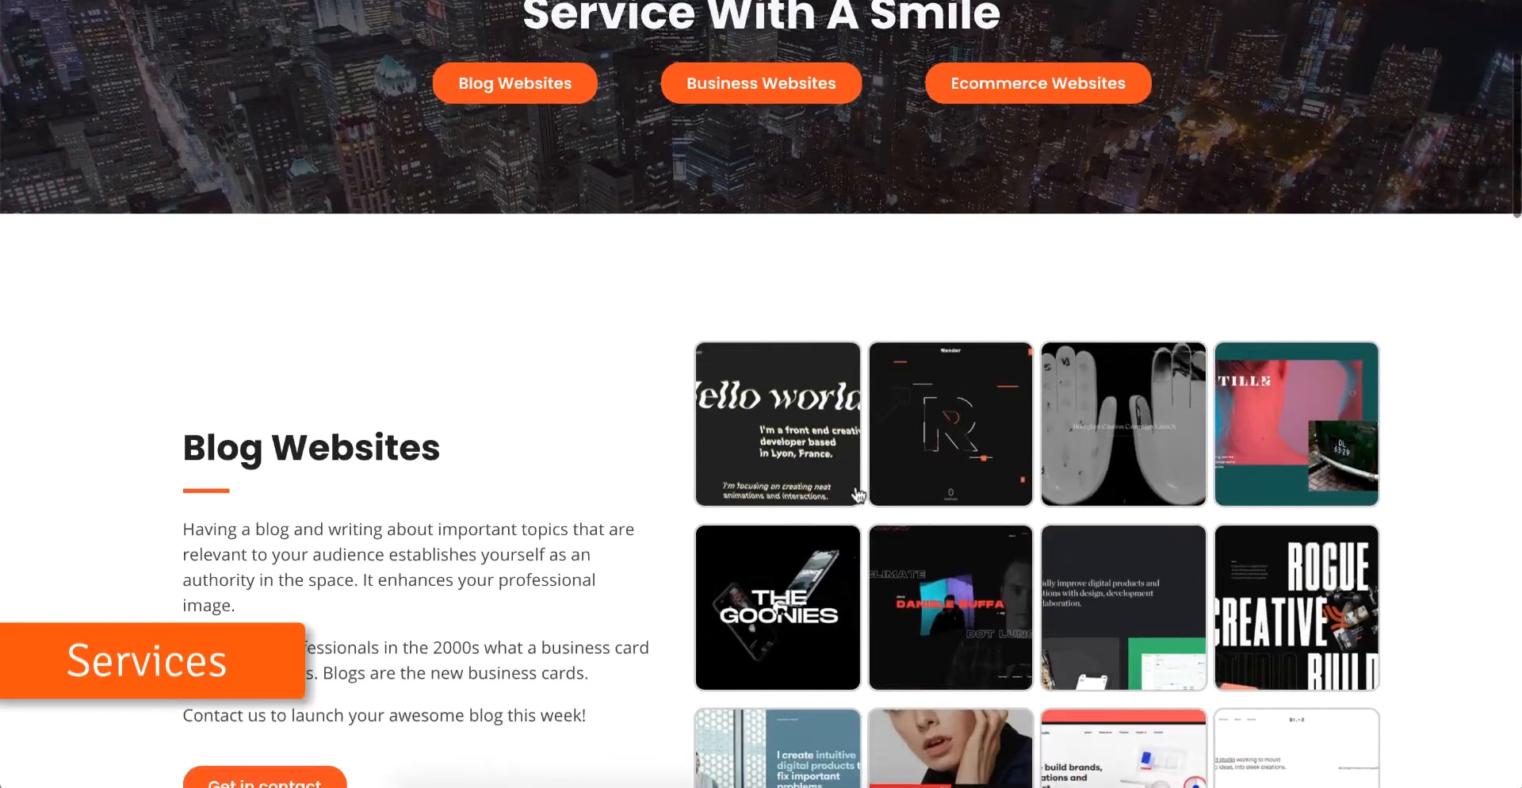
left_click(804, 361)
key("Right")
key("Right")
key("Right")
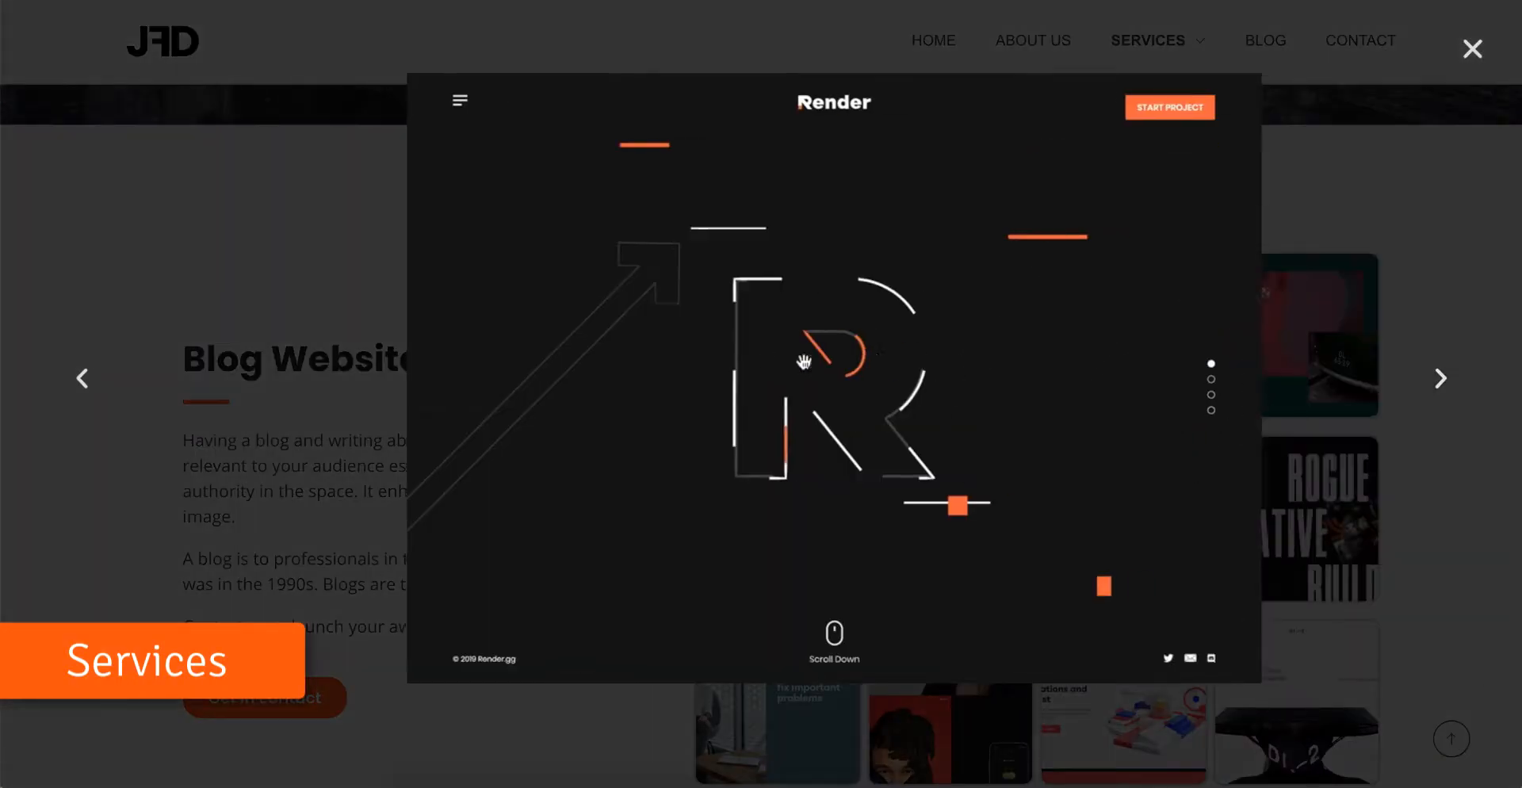
key("Right")
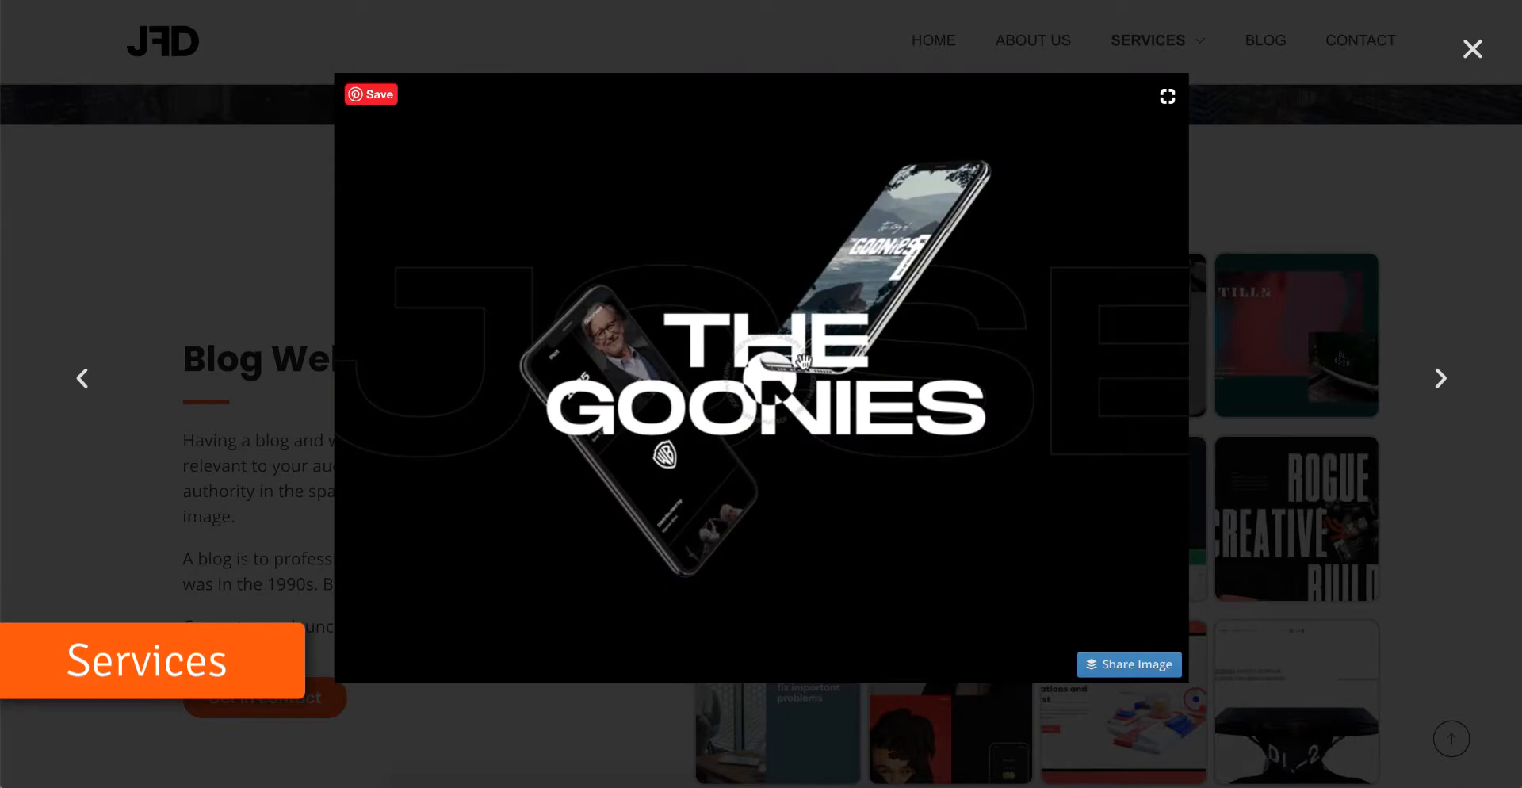
key("Escape")
Examine the business and ecommerce sections, project counters and contact form on the rest of the Services page
scroll(805, 367, "down", 12)
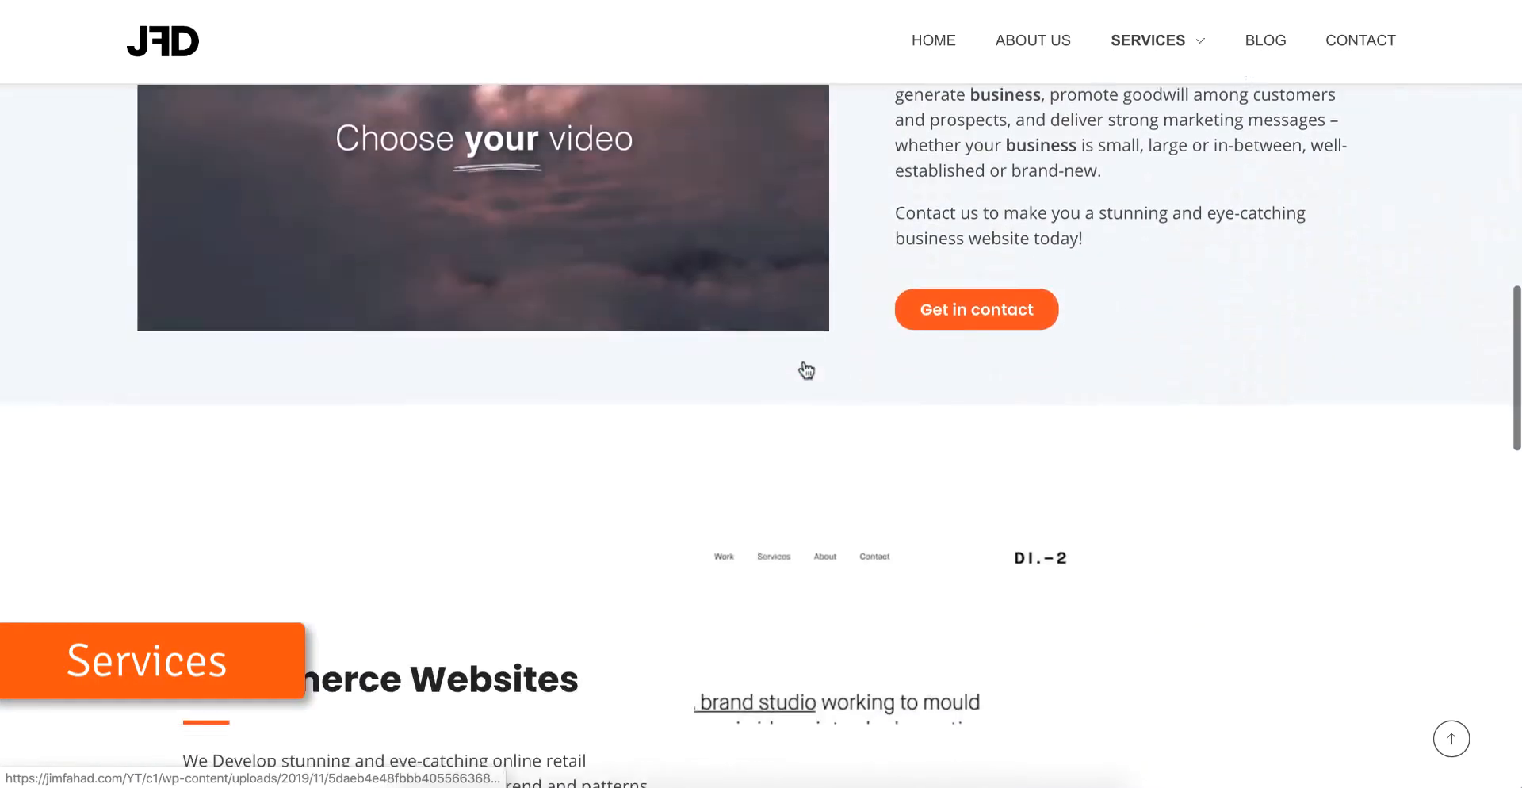
scroll(807, 370, "down", 10)
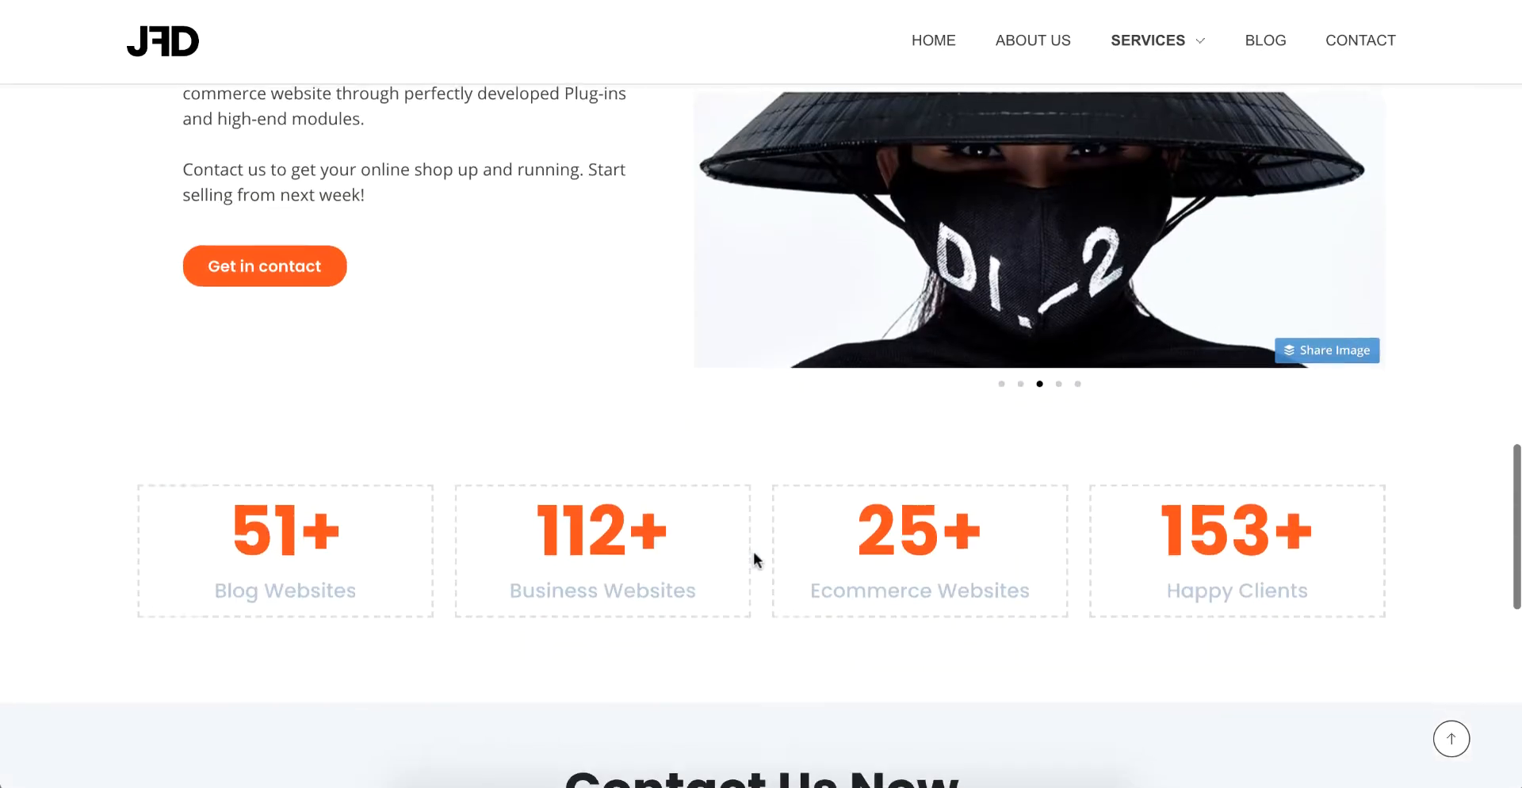
scroll(753, 552, "down", 8)
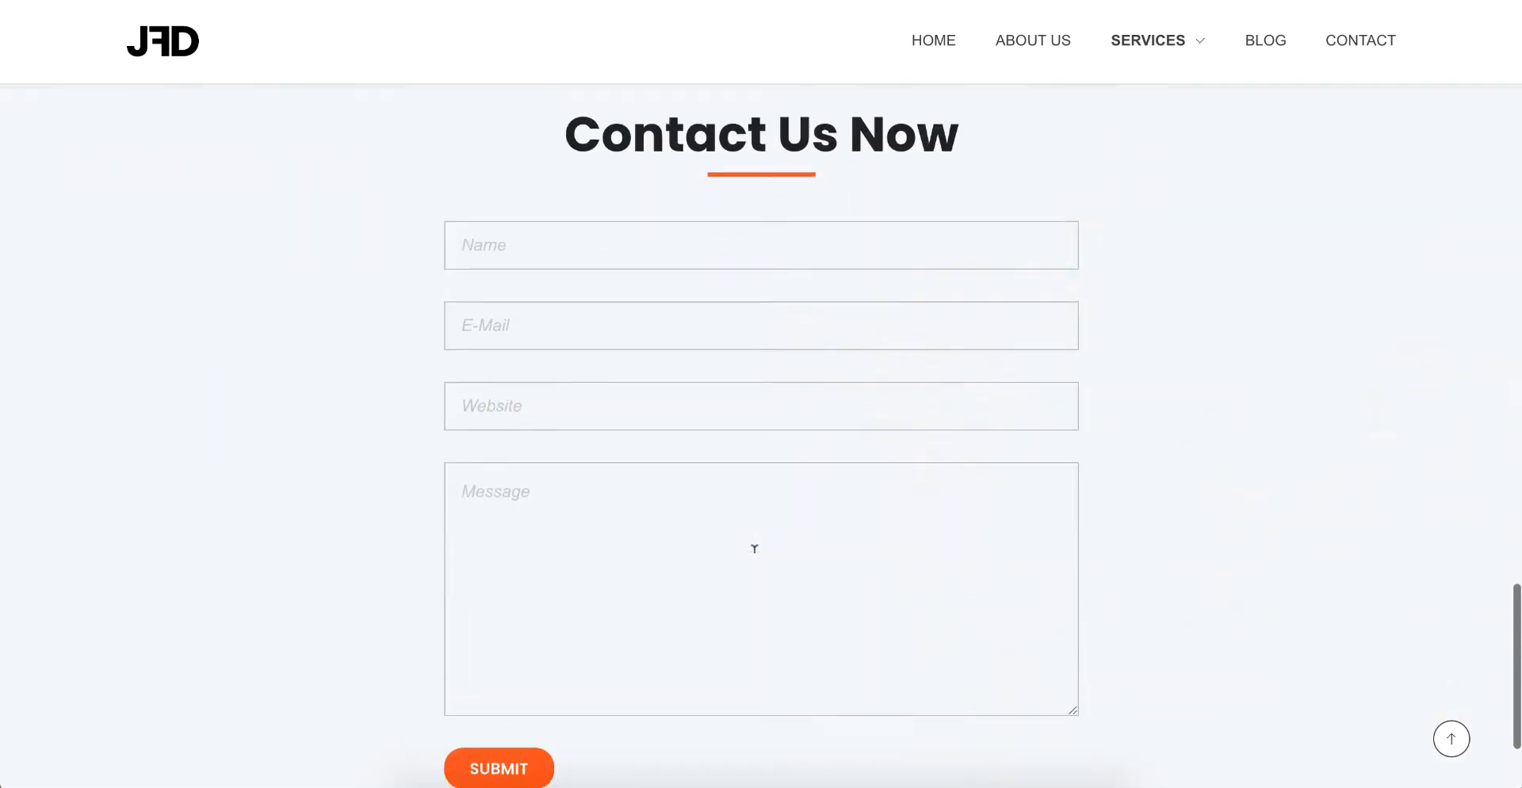
scroll(754, 546, "down", 3)
Open the Blog page and look through its post grid down to the footer and back to the first posts
left_click(1264, 38)
scroll(1206, 524, "down", 2)
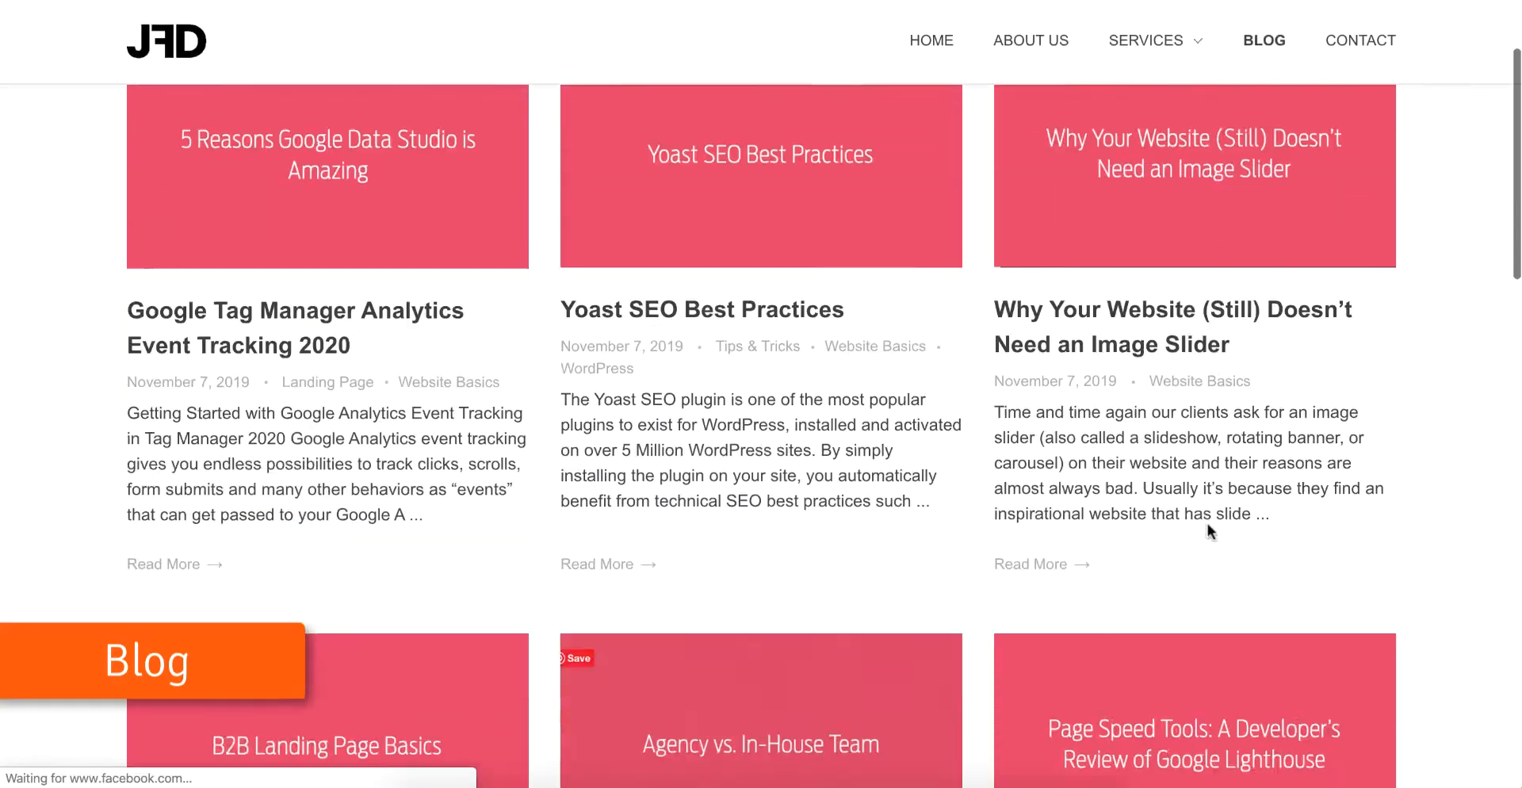
scroll(1209, 526, "down", 15)
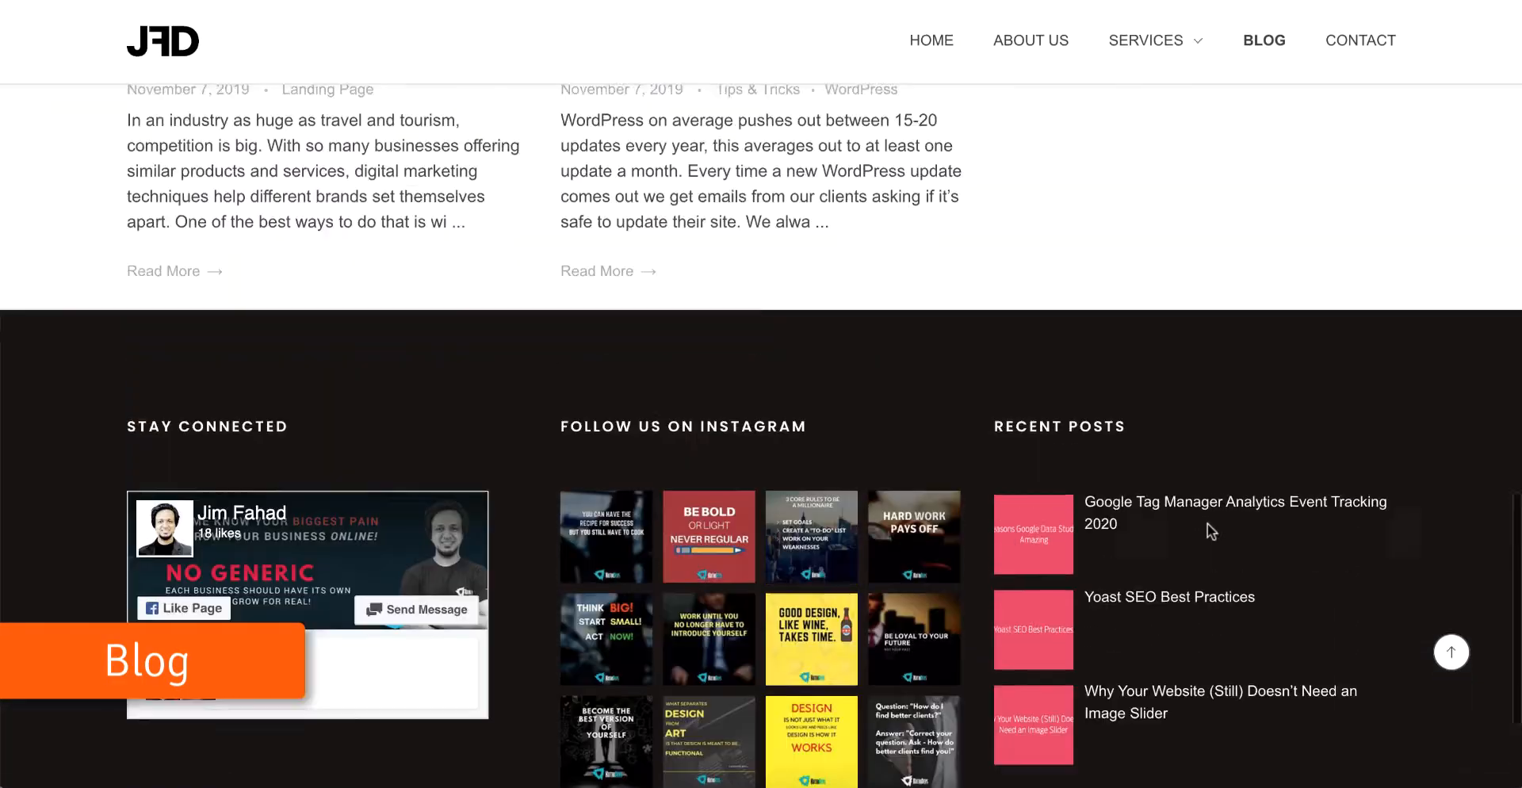
scroll(1206, 524, "up", 17)
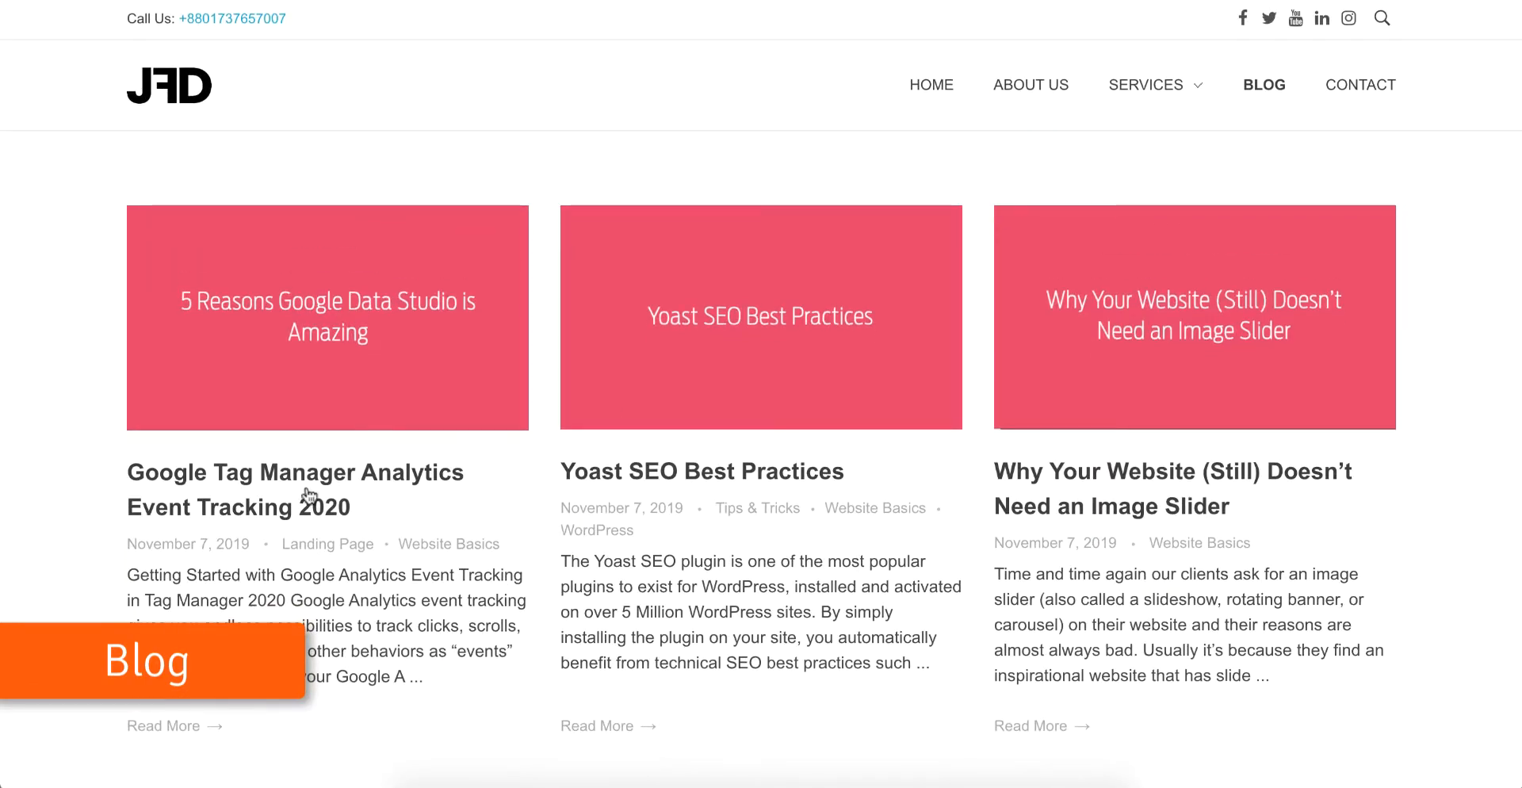
Open the post "Google Tag Manager Analytics Event Tracking 2020" and look through it to the end
left_click(308, 496)
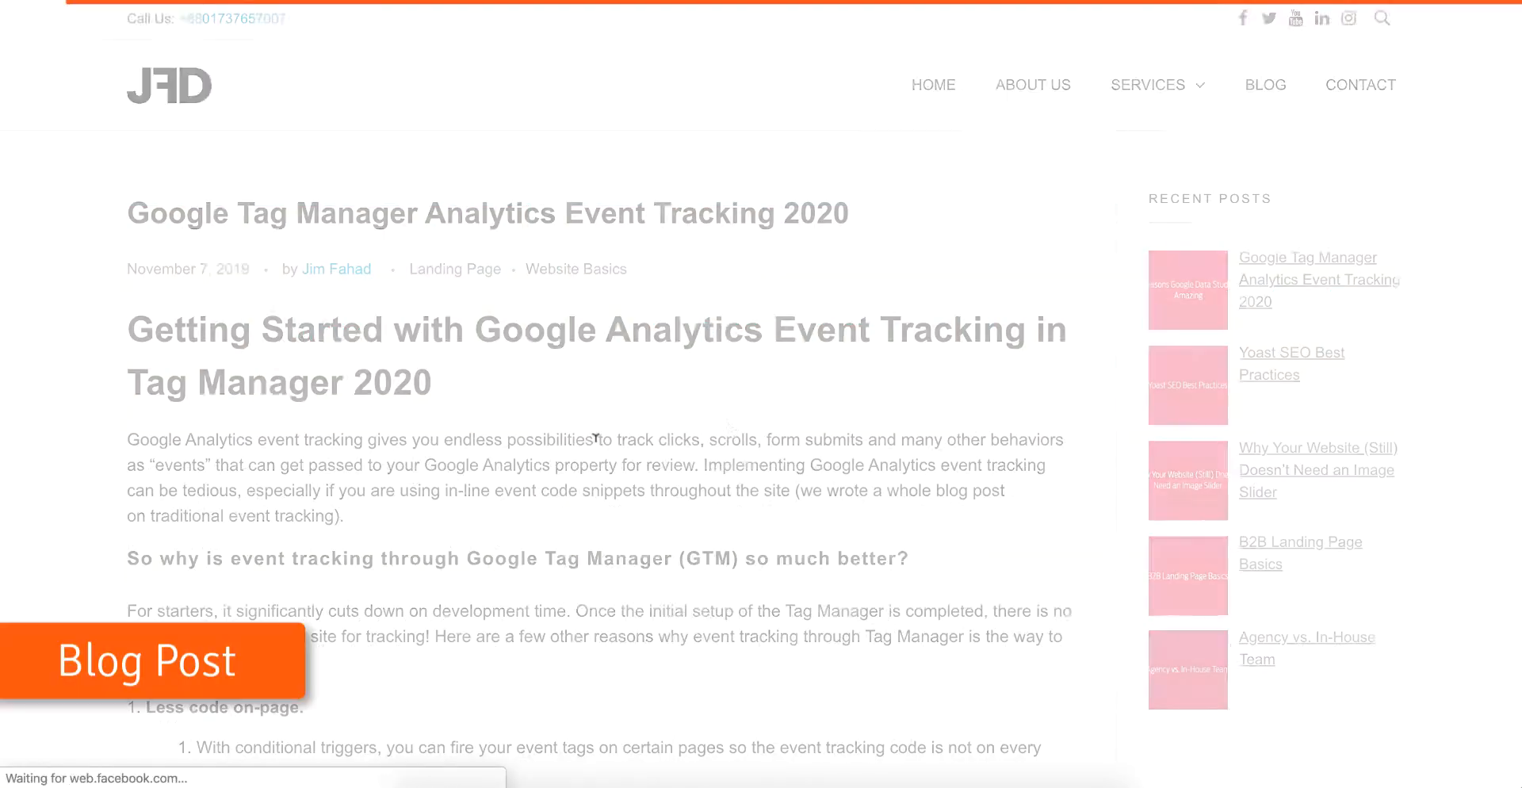
scroll(863, 407, "down", 10)
scroll(863, 407, "down", 20)
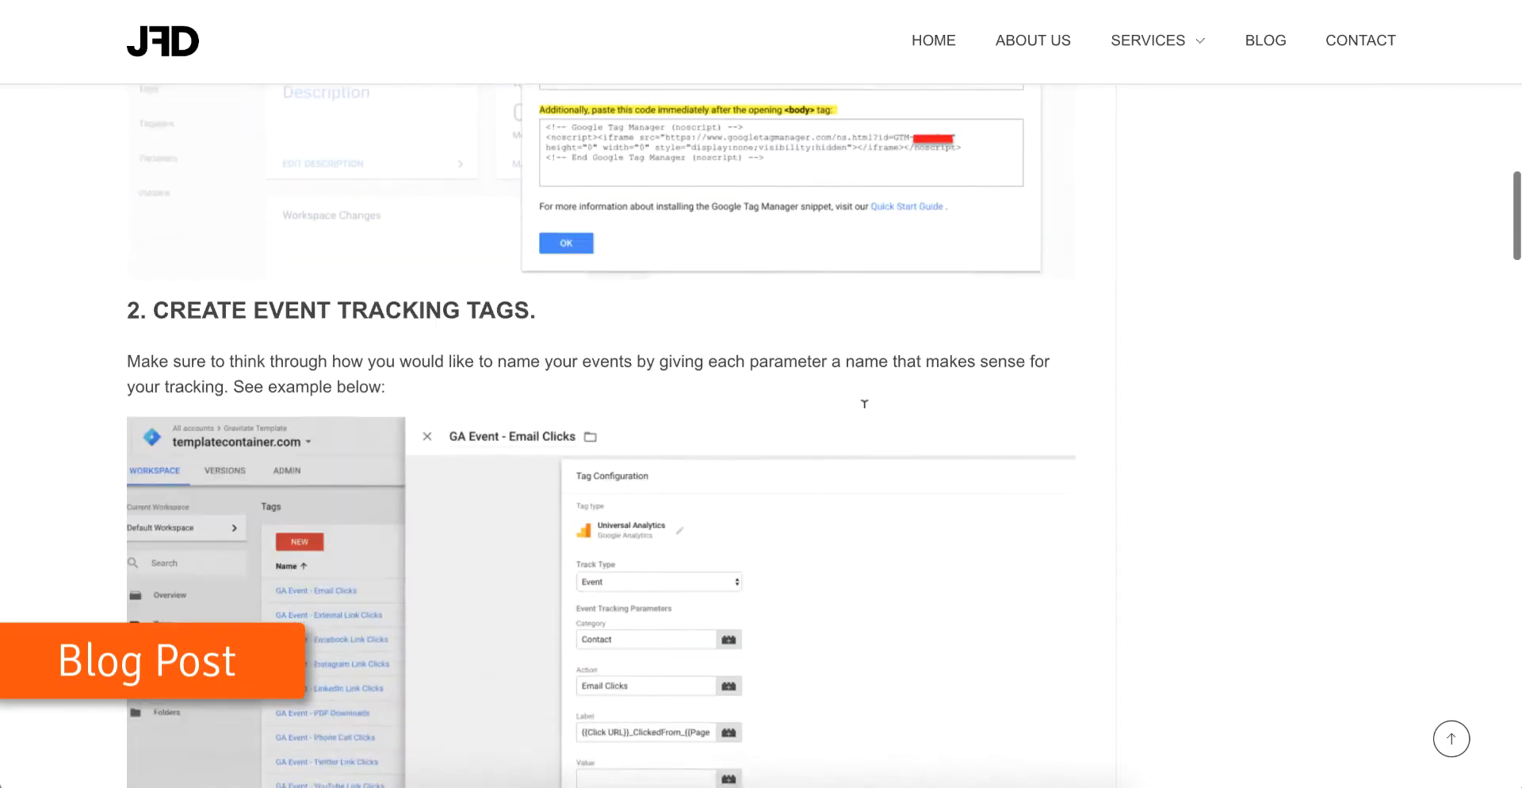
scroll(863, 406, "down", 17)
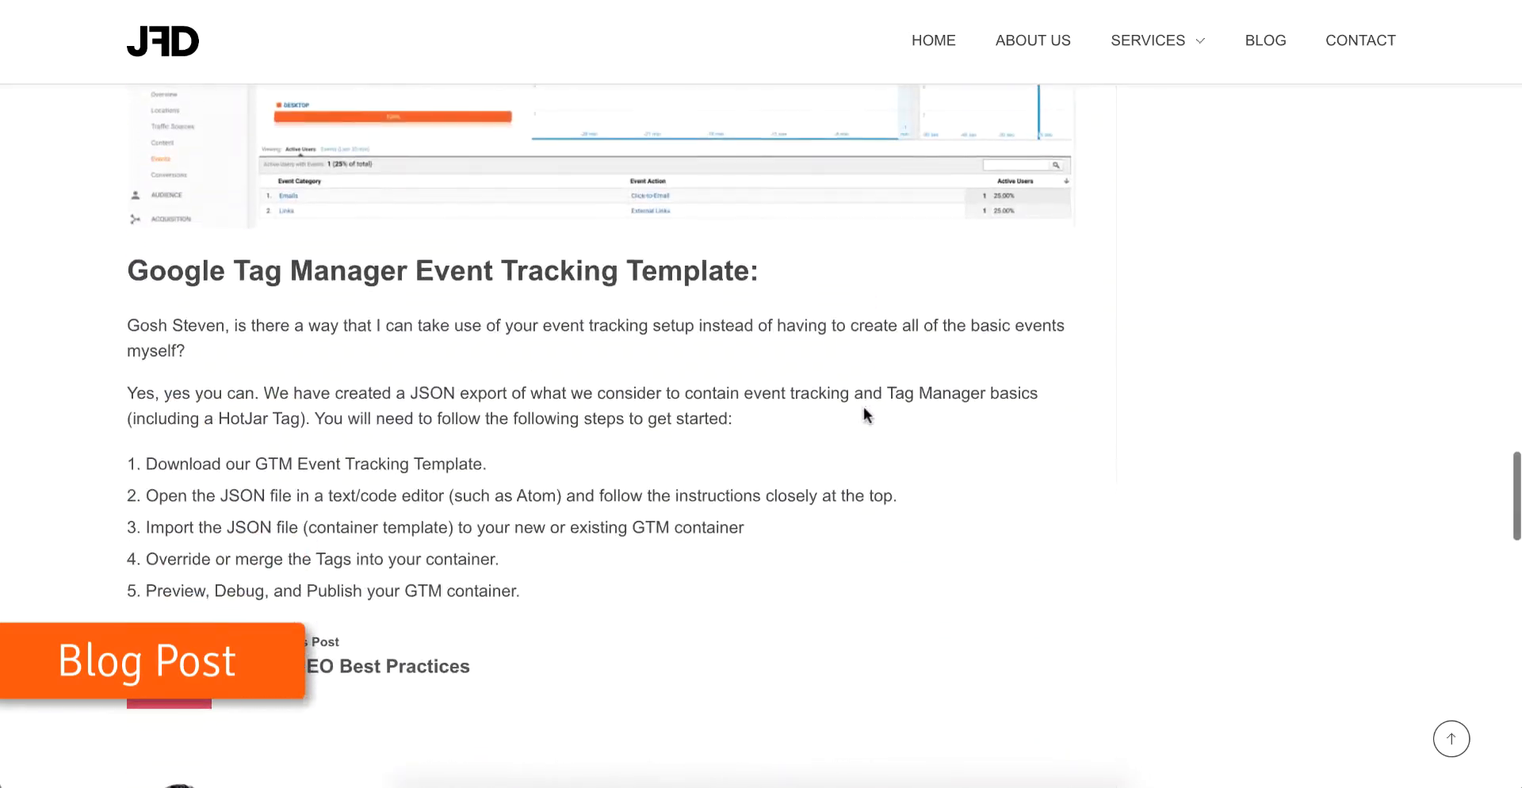
scroll(864, 416, "down", 10)
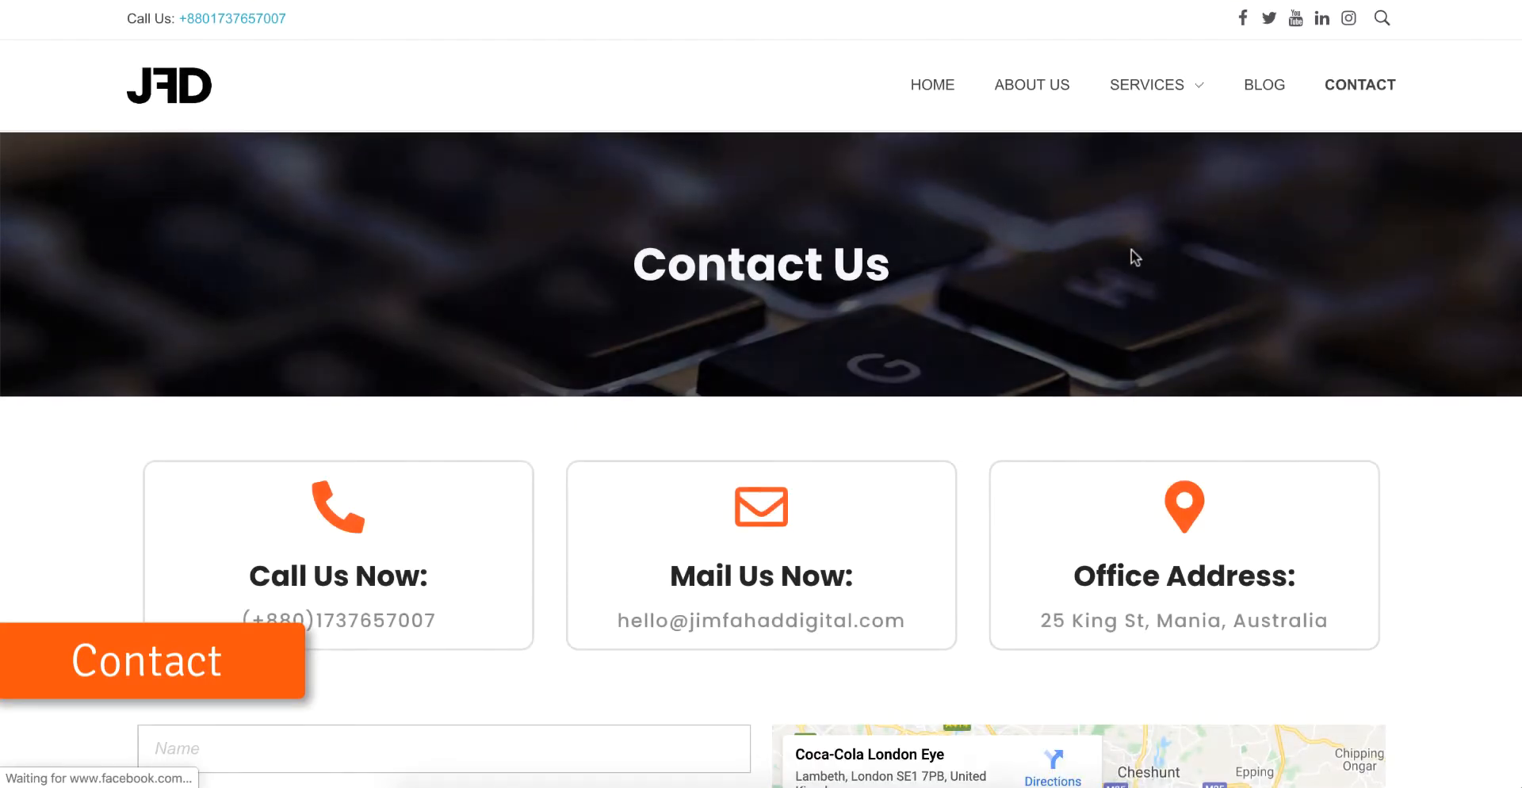
Look over the contact detail boxes, message form and map on the Contact page
scroll(1131, 250, "down", 15)
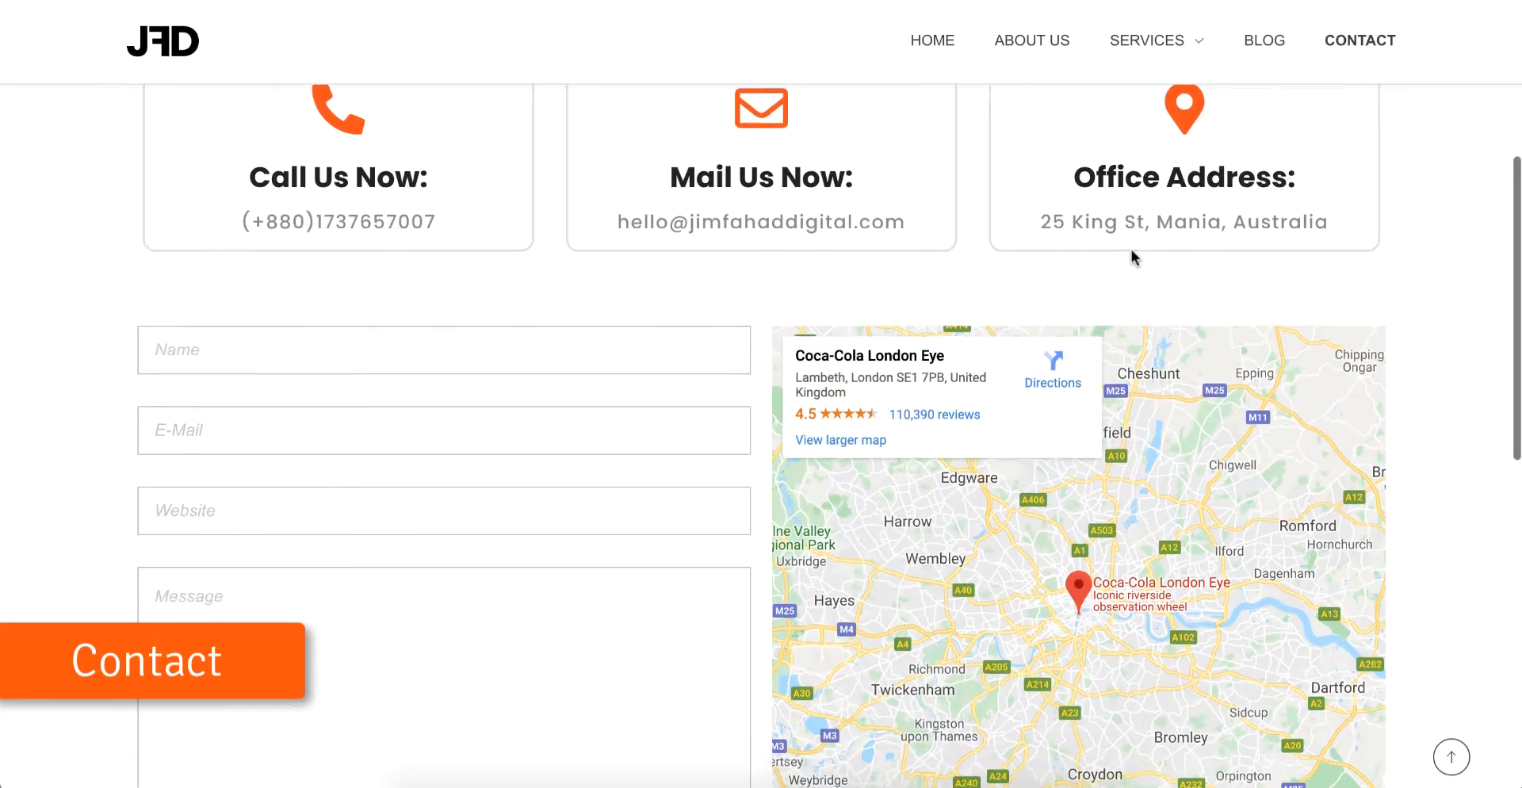
scroll(1131, 251, "up", 15)
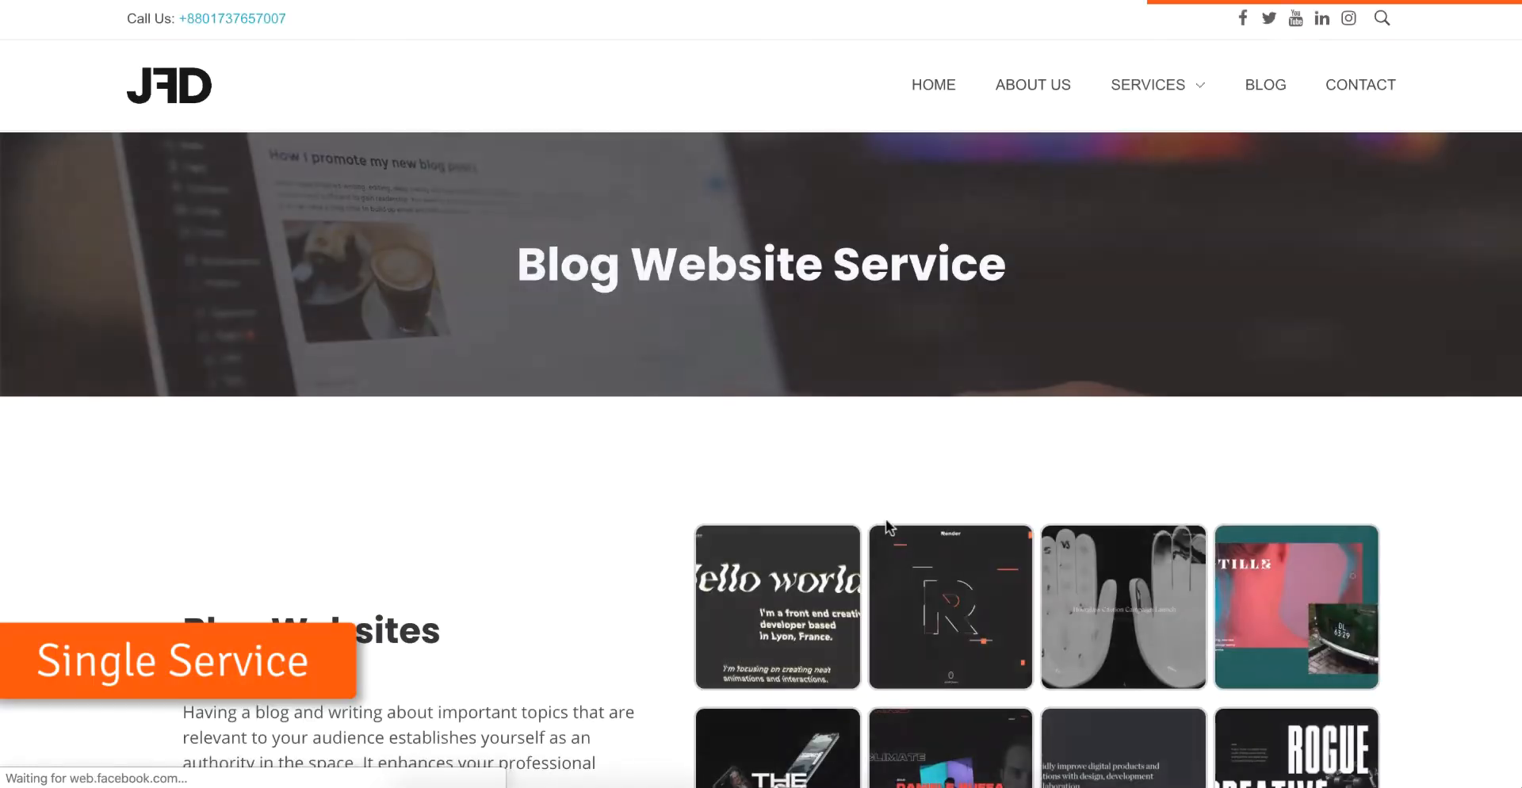
Expand the FAQ questions on the Blog Website Service page and view the contact form below them
scroll(886, 518, "down", 10)
scroll(883, 513, "down", 3)
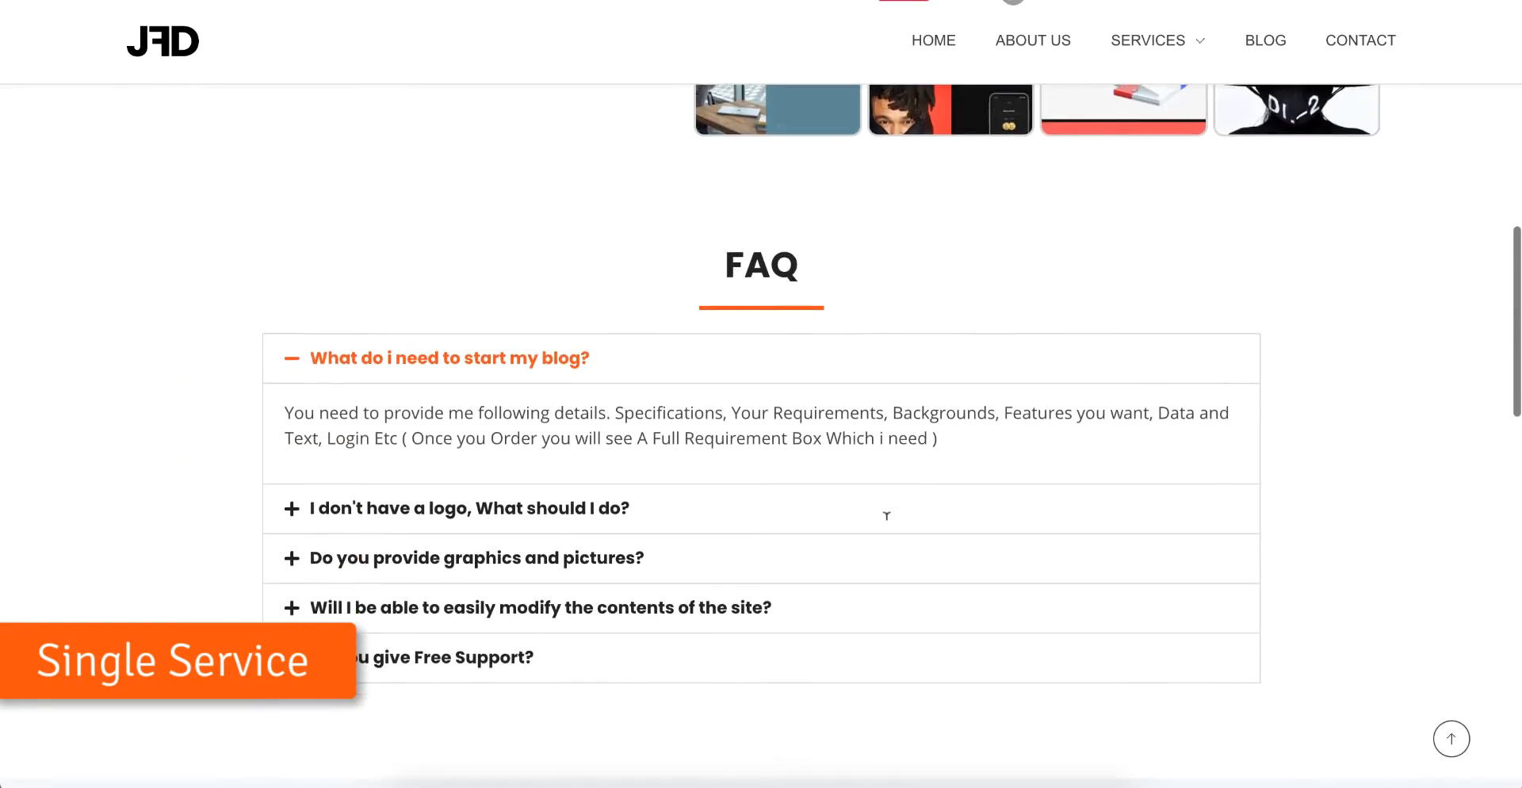
left_click(778, 463)
left_click(771, 484)
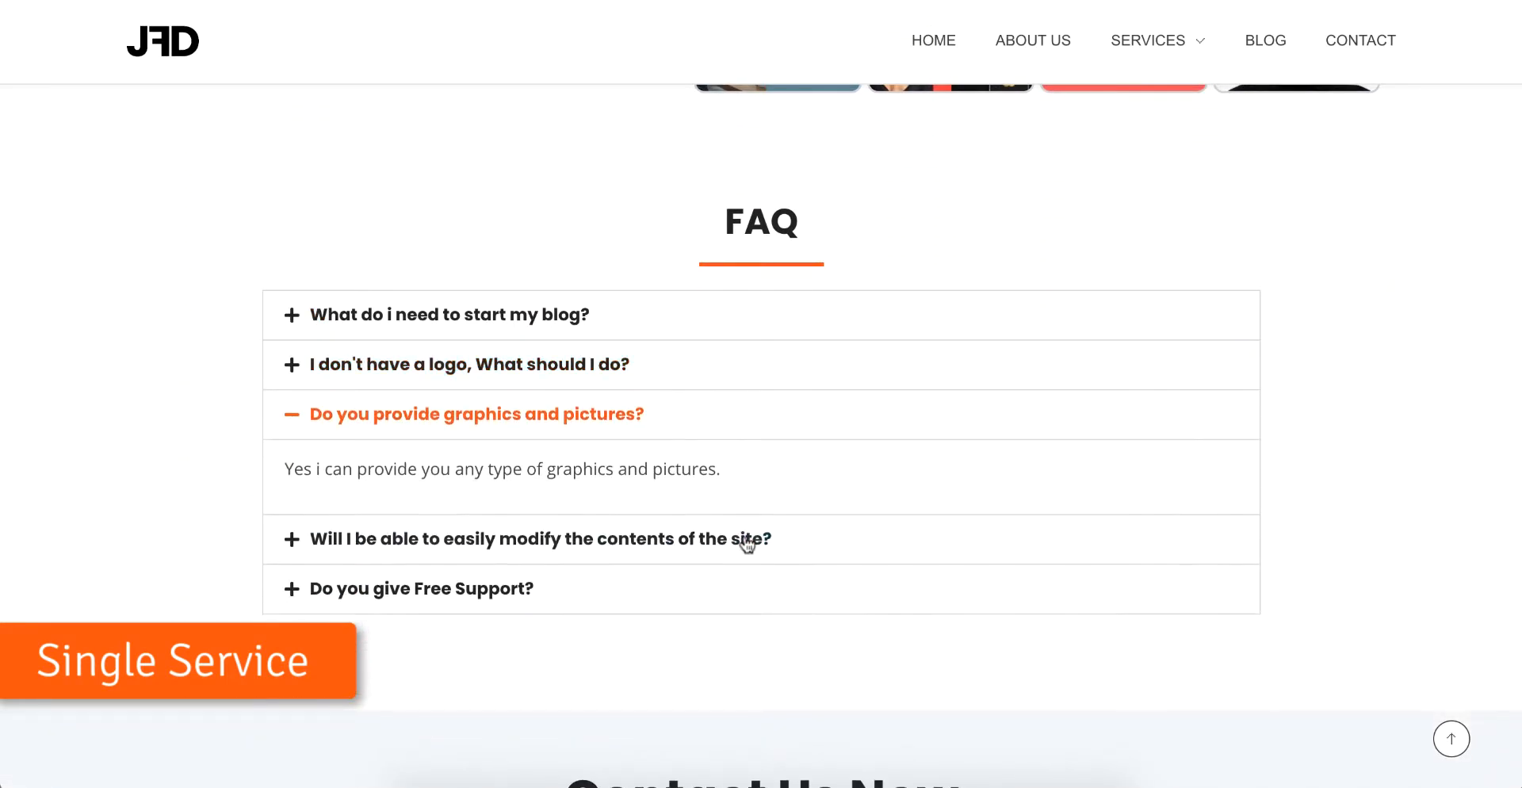
left_click(747, 537)
left_click(726, 628)
scroll(727, 628, "down", 14)
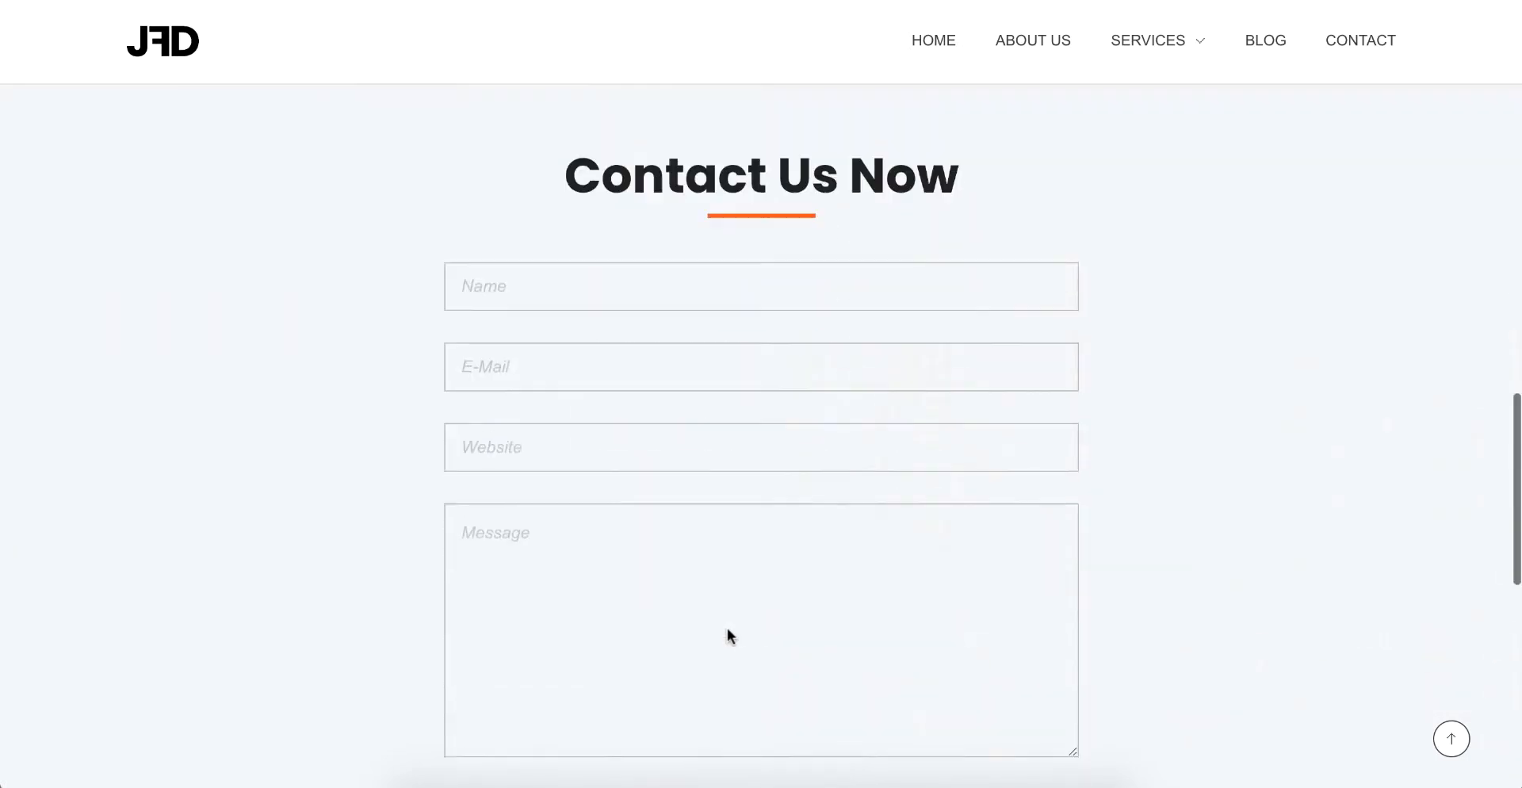
scroll(726, 628, "down", 4)
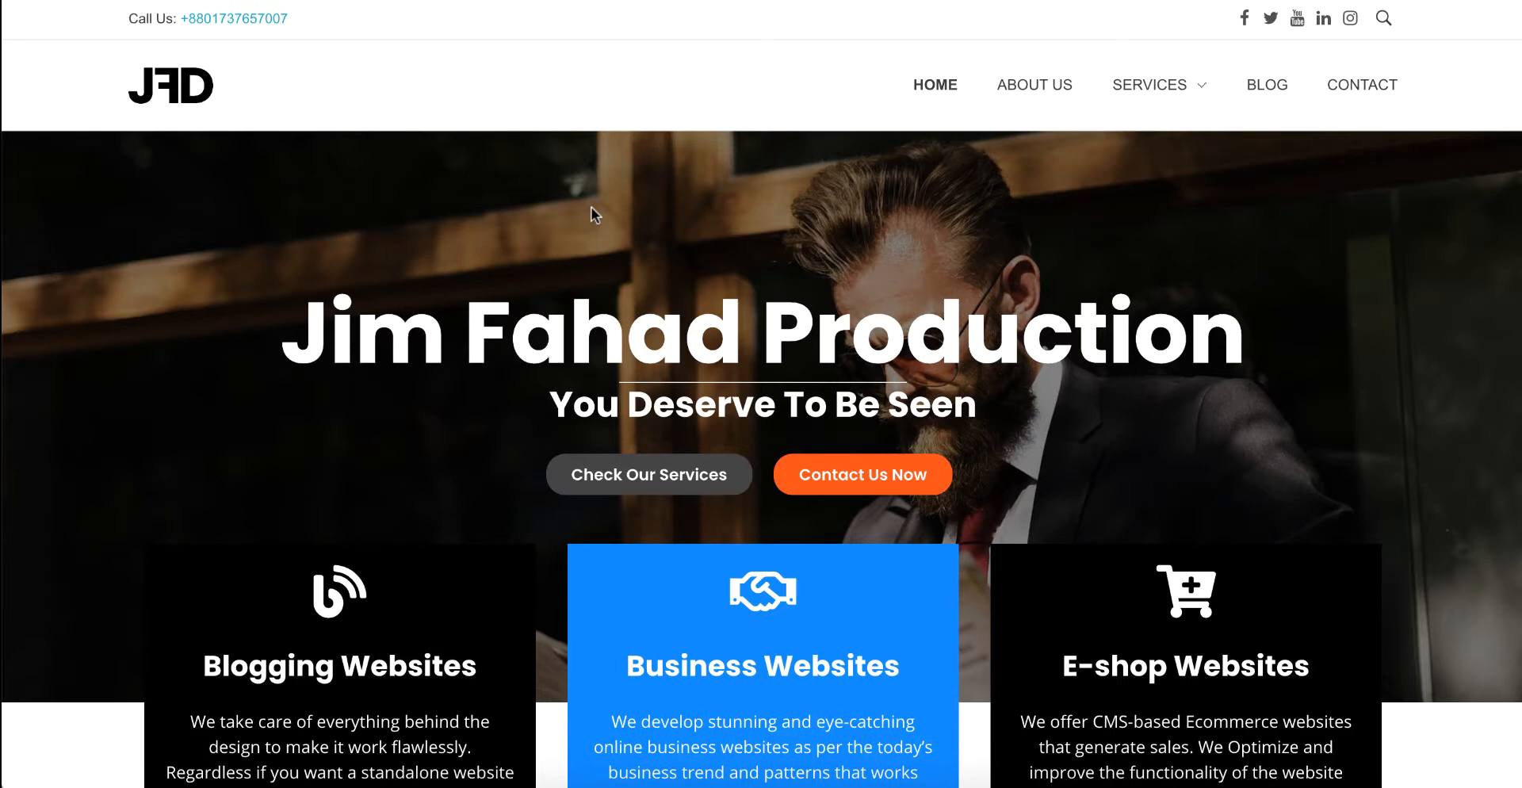
Try the phone number link and the site search in the homepage header, closing each overlay
left_click(282, 26)
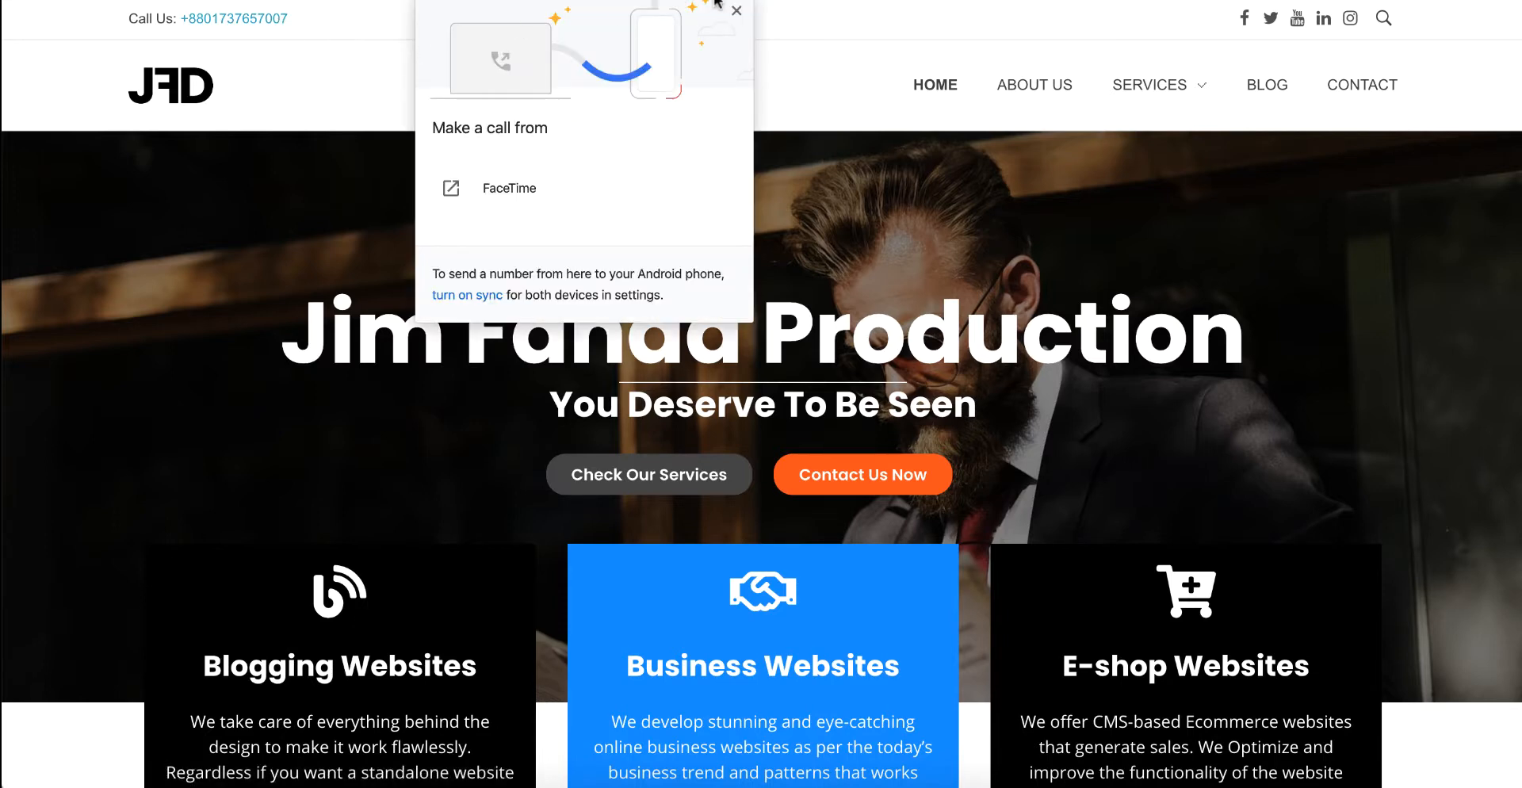
left_click(737, 11)
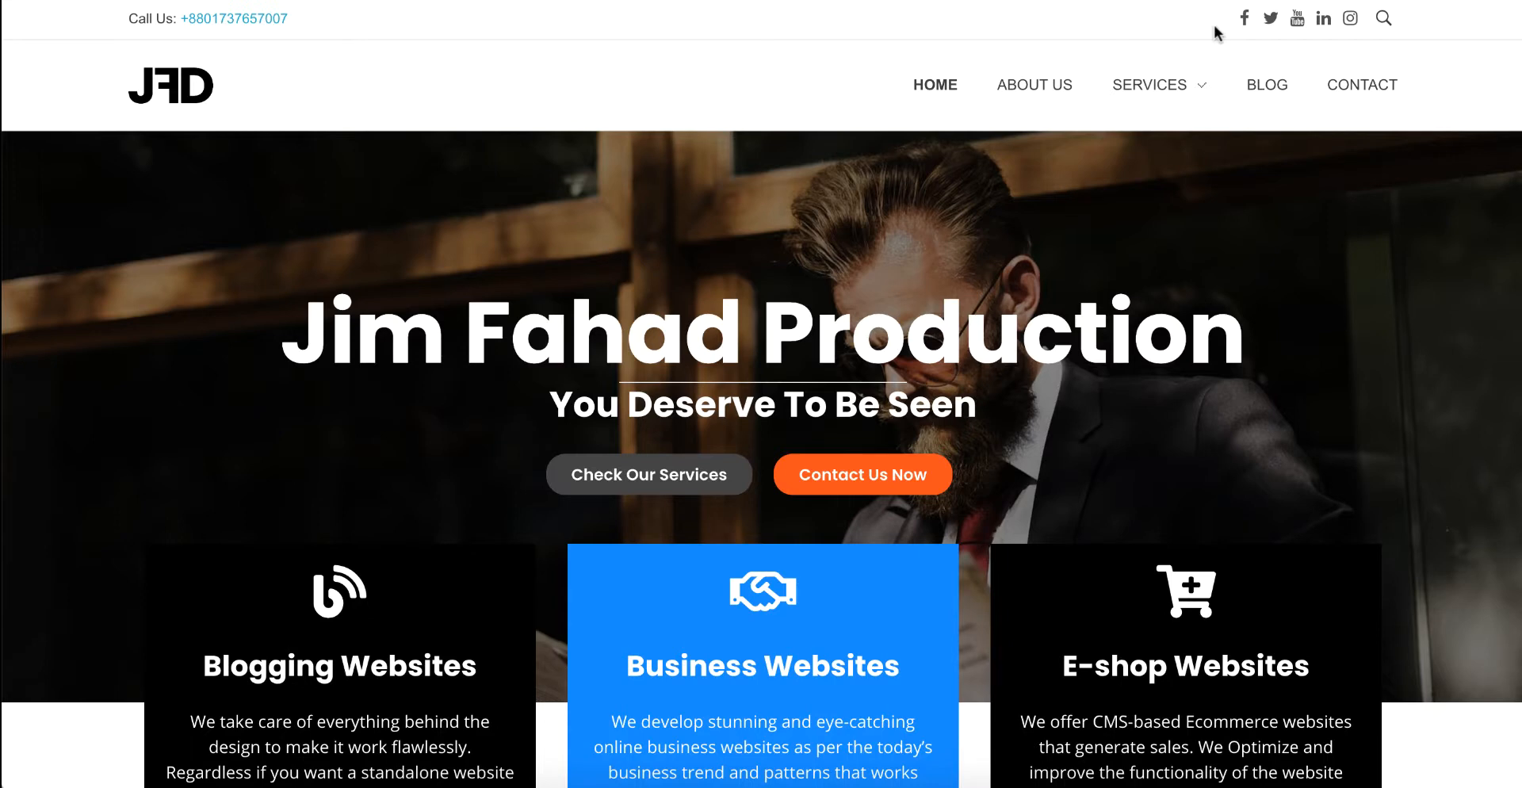
left_click(1386, 22)
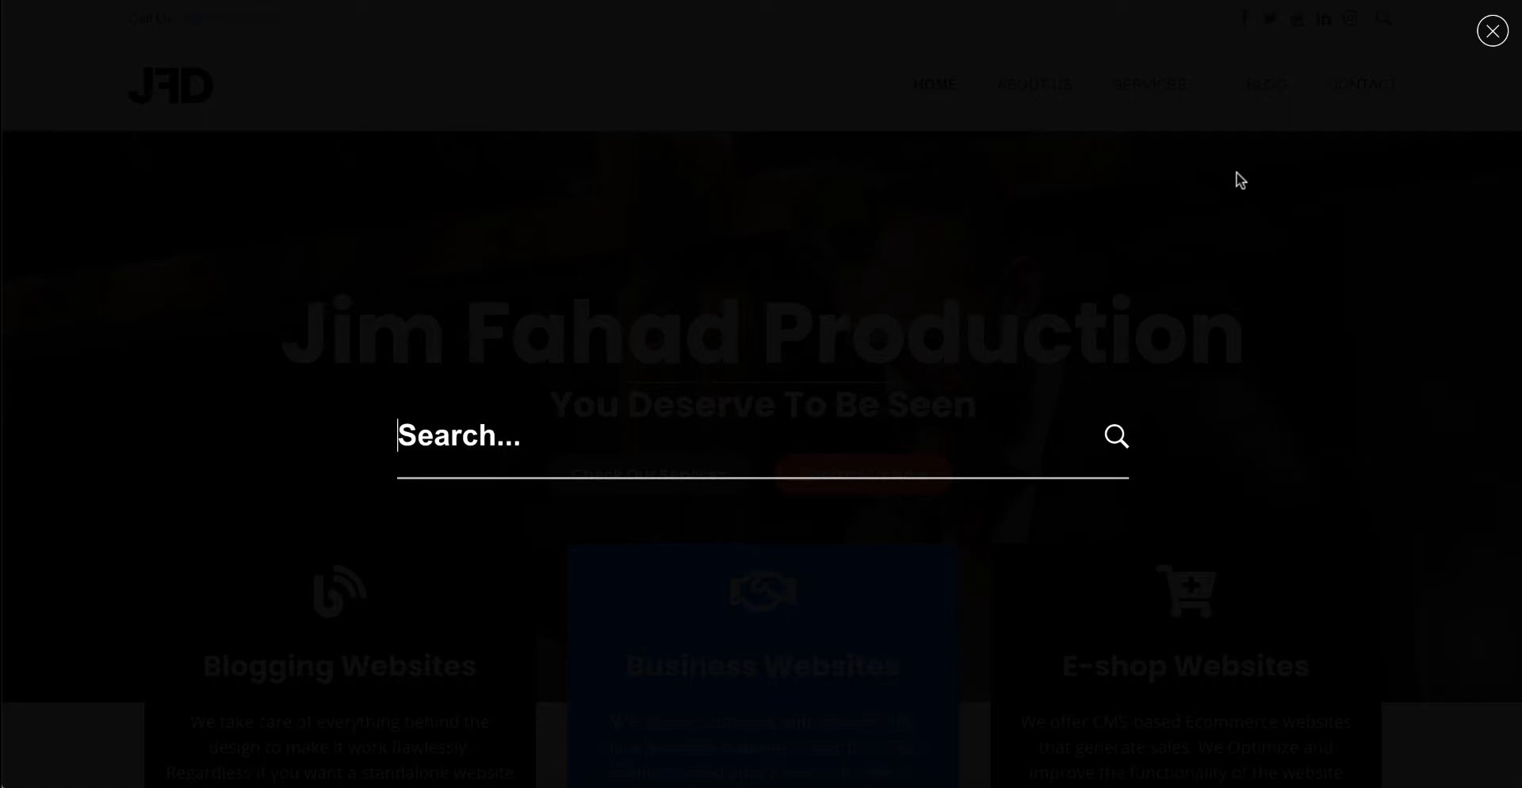
left_click(1490, 32)
Examine the homepage hero buttons, the three service cards and the What We Do section
scroll(1067, 203, "down", 1)
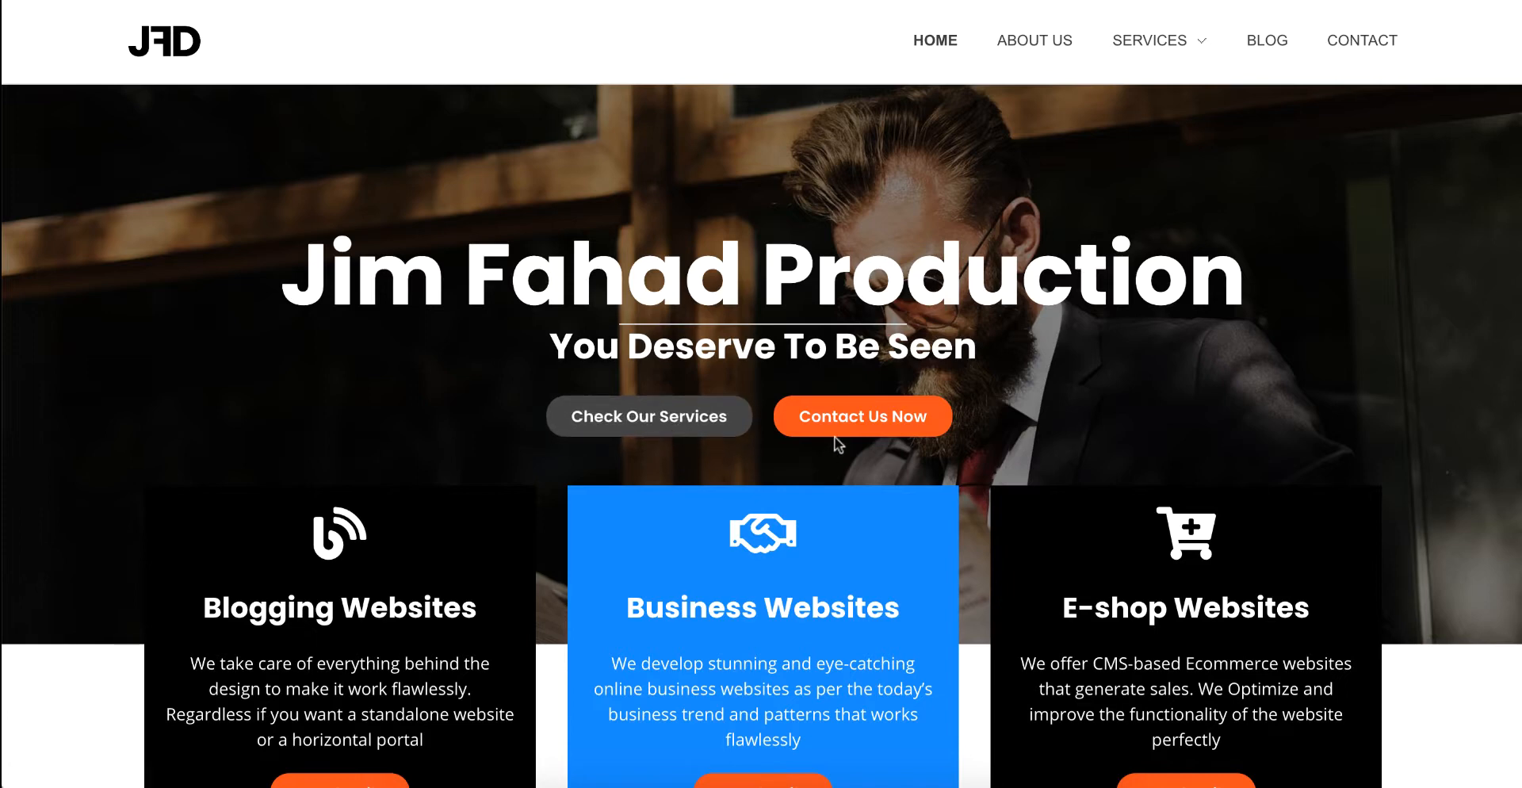
scroll(797, 469, "down", 2)
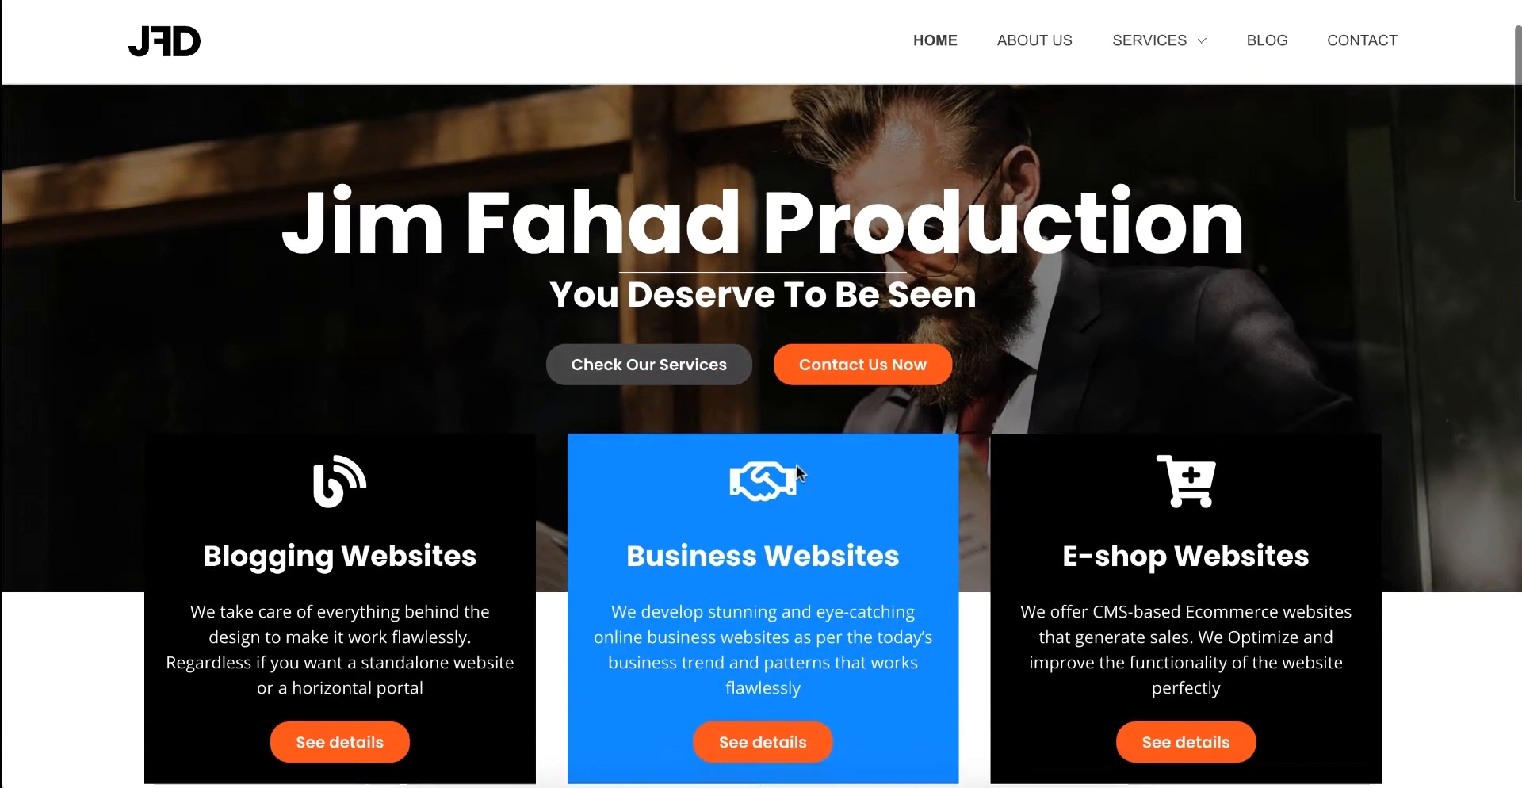
scroll(797, 470, "down", 5)
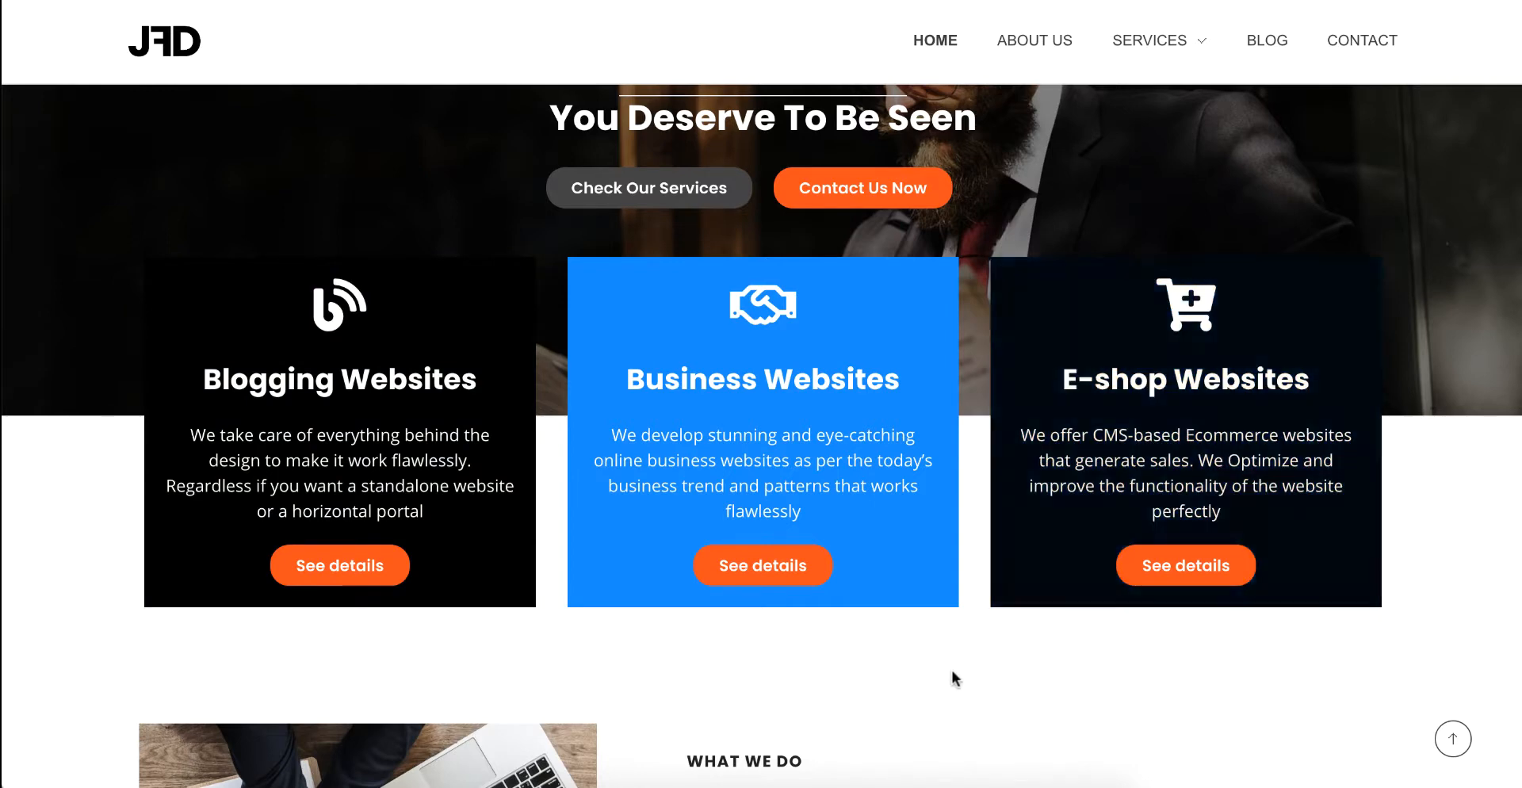
scroll(952, 671, "down", 5)
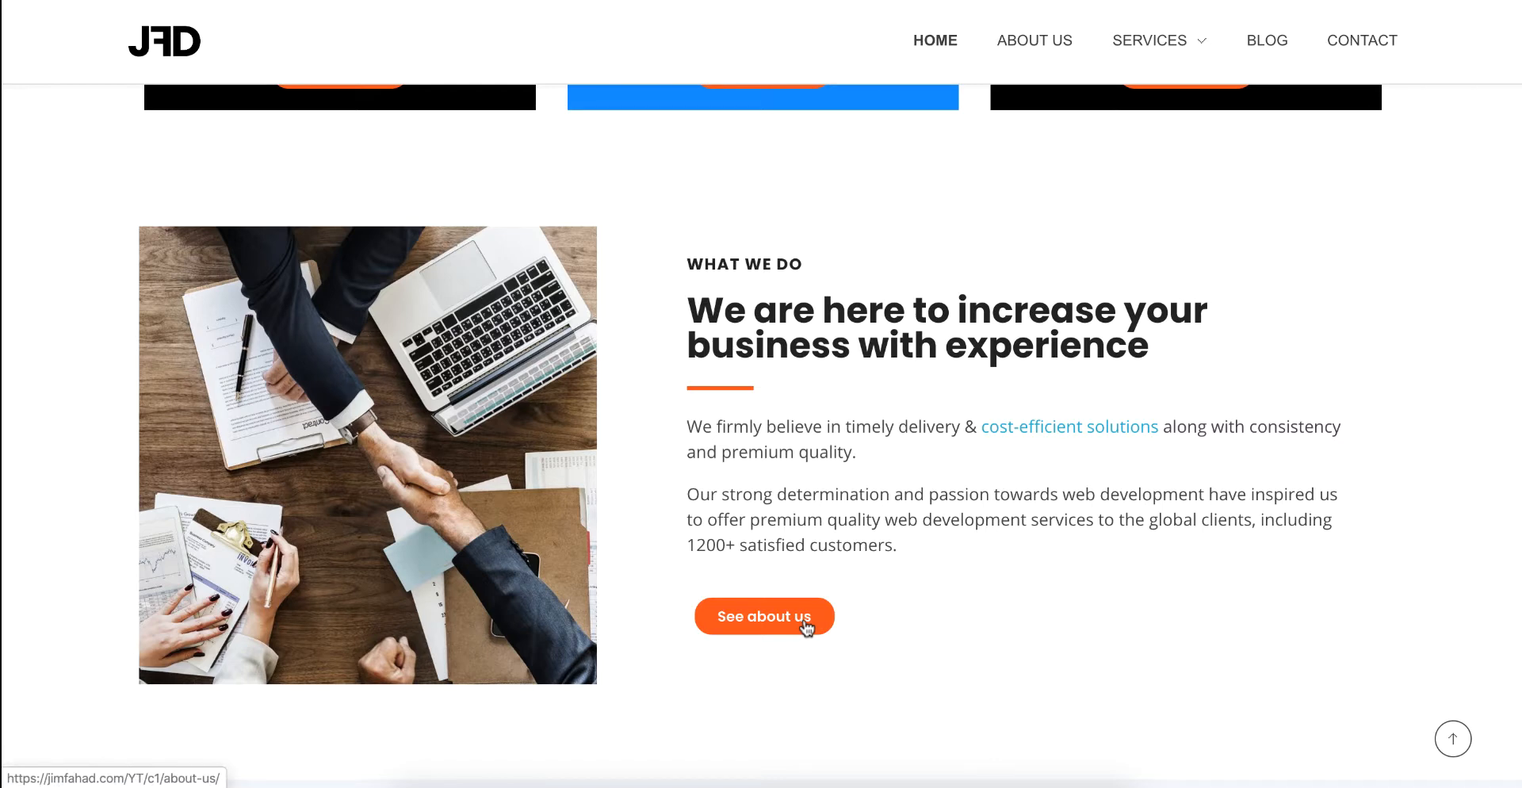
Look through the homepage testimonials, highlighting the quote text in the first client's card
scroll(806, 624, "down", 6)
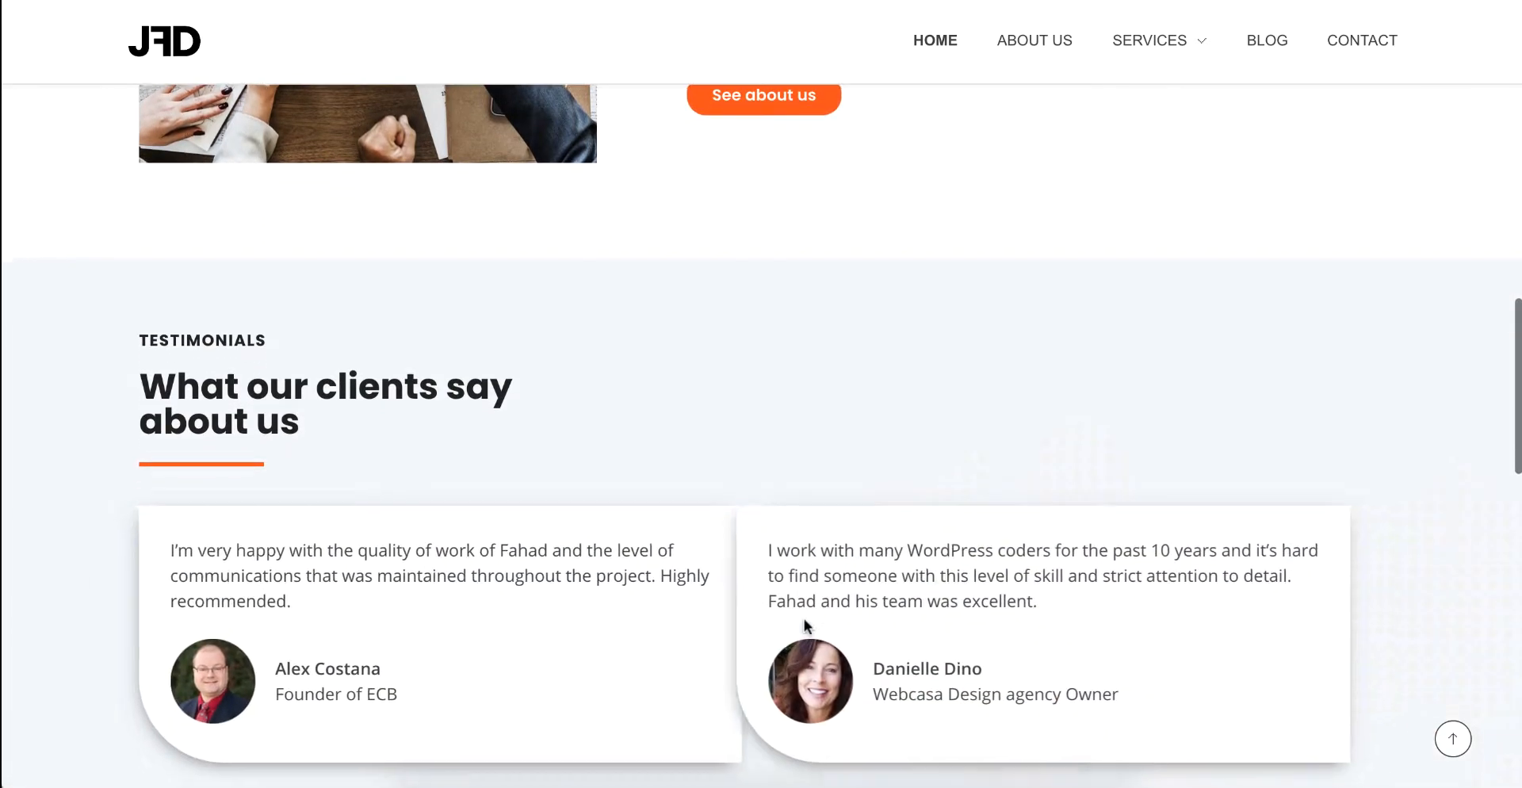
scroll(803, 619, "down", 3)
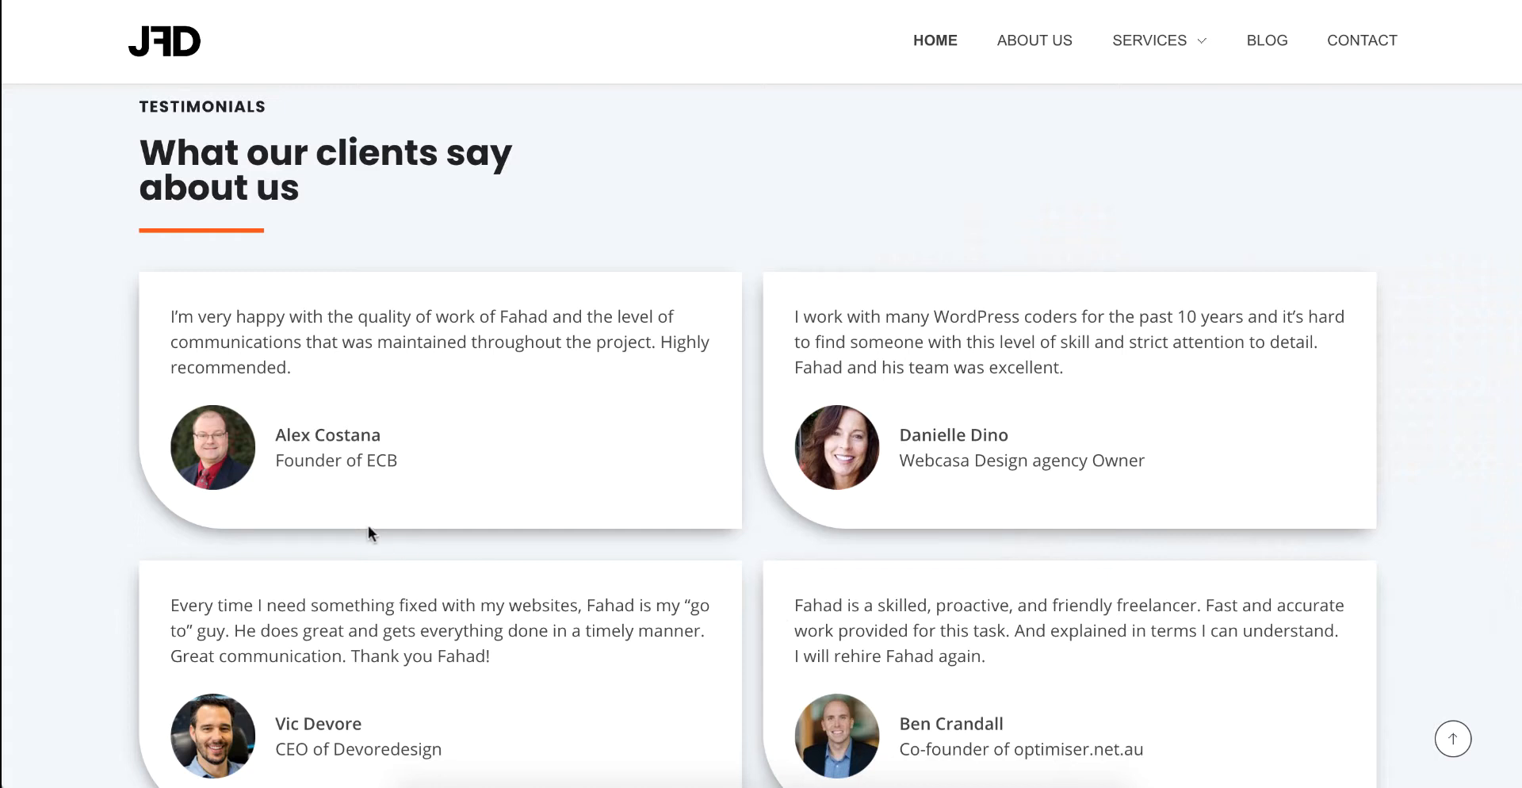
left_click_drag(167, 317, 297, 363)
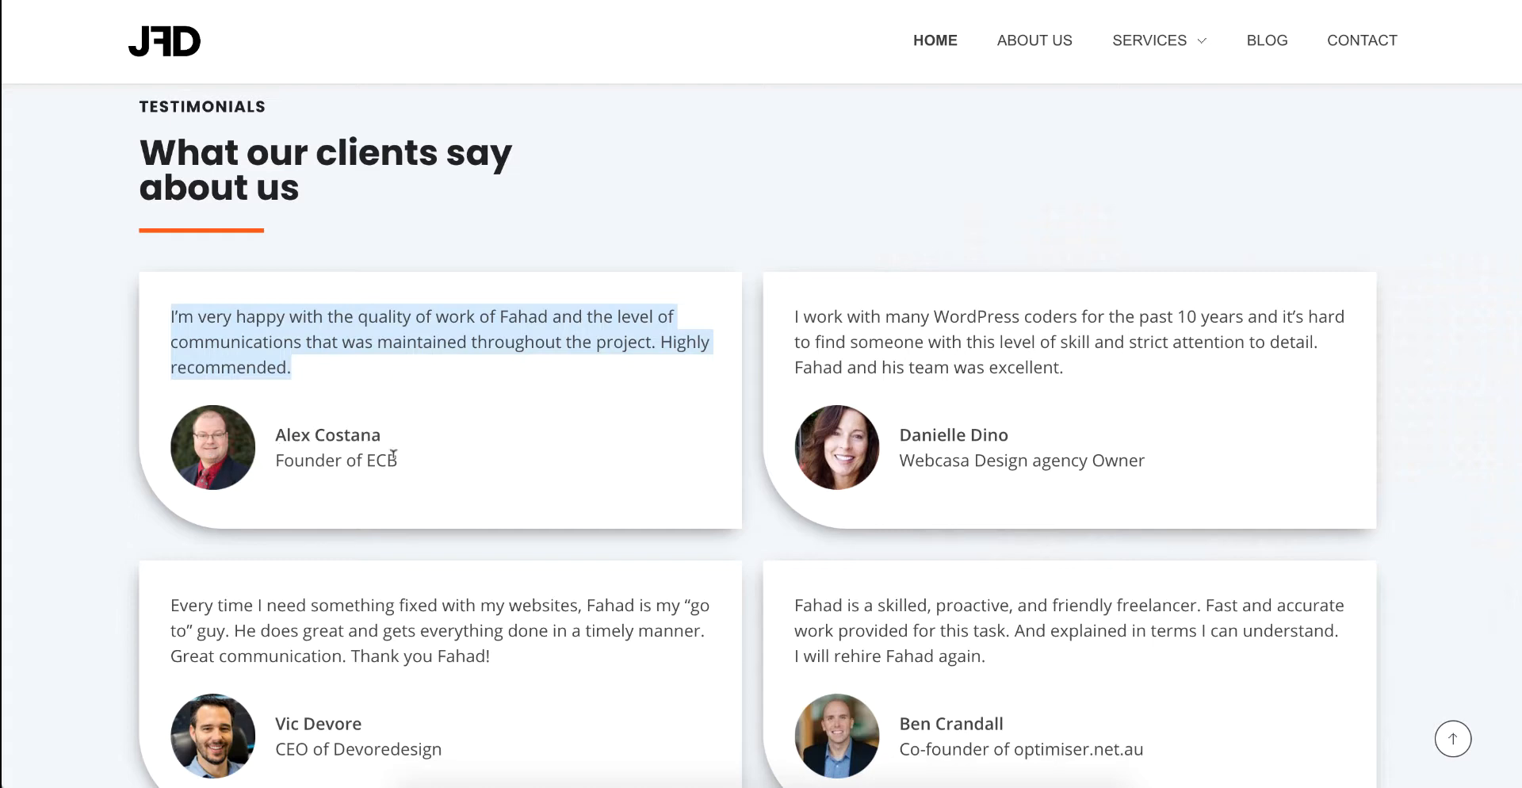
scroll(362, 507, "down", 3)
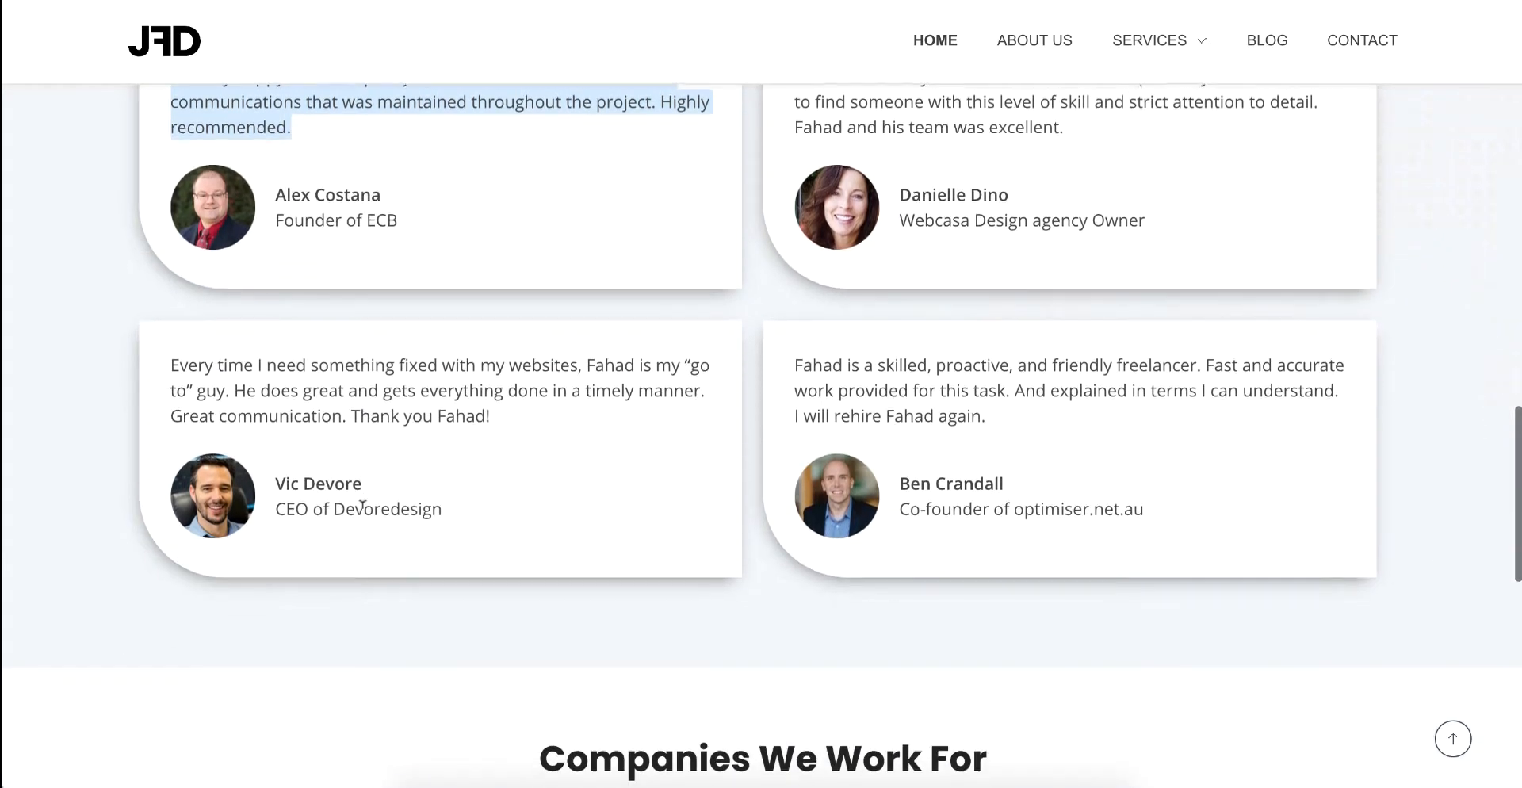
Examine the remaining testimonials, the Companies We Work For carousel and the footer widgets, and return to the start of the homepage
scroll(363, 505, "down", 2)
scroll(363, 504, "down", 2)
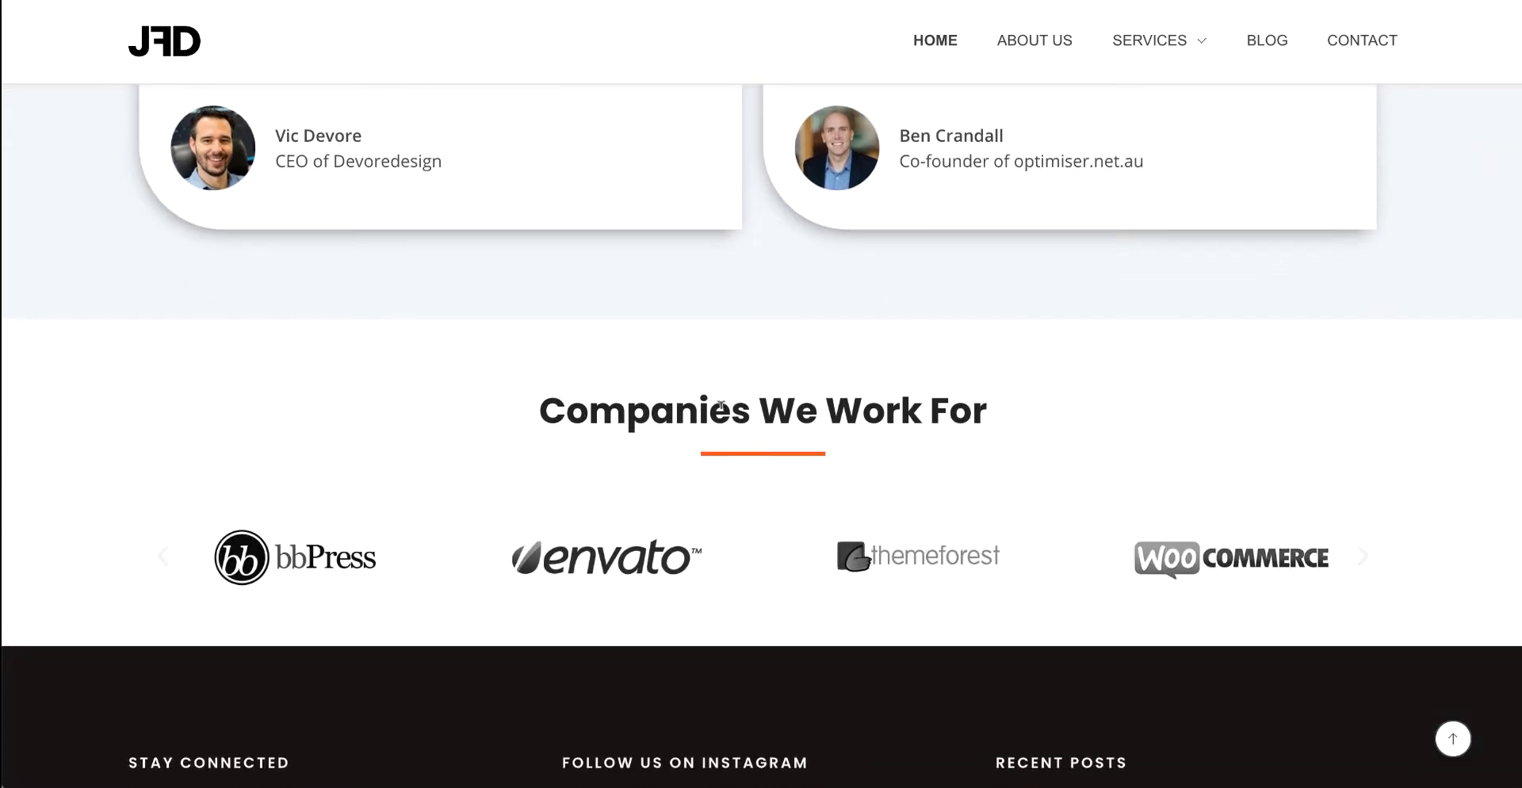
scroll(720, 404, "down", 1)
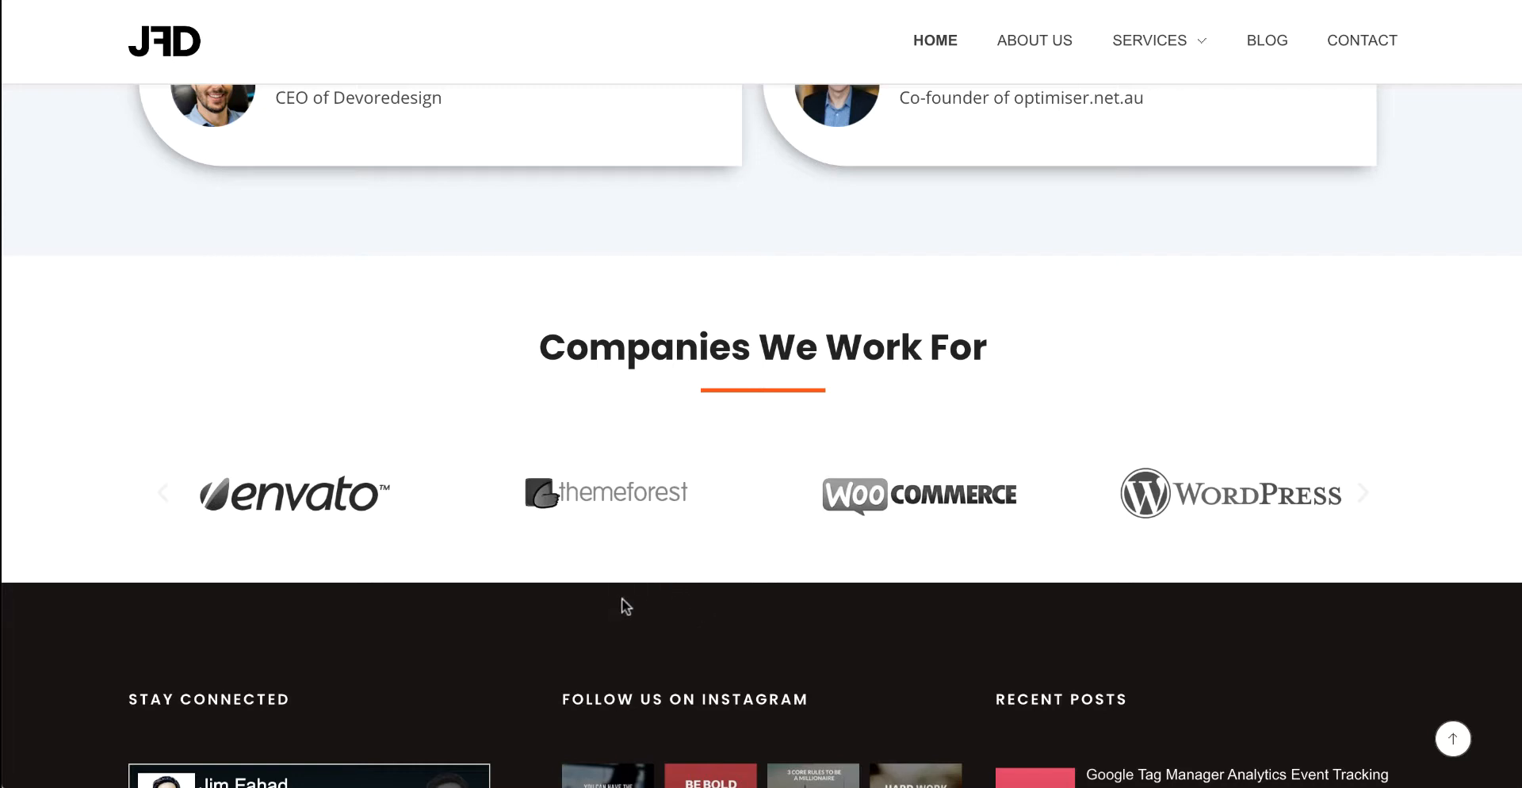
scroll(616, 598, "down", 2)
scroll(617, 597, "down", 4)
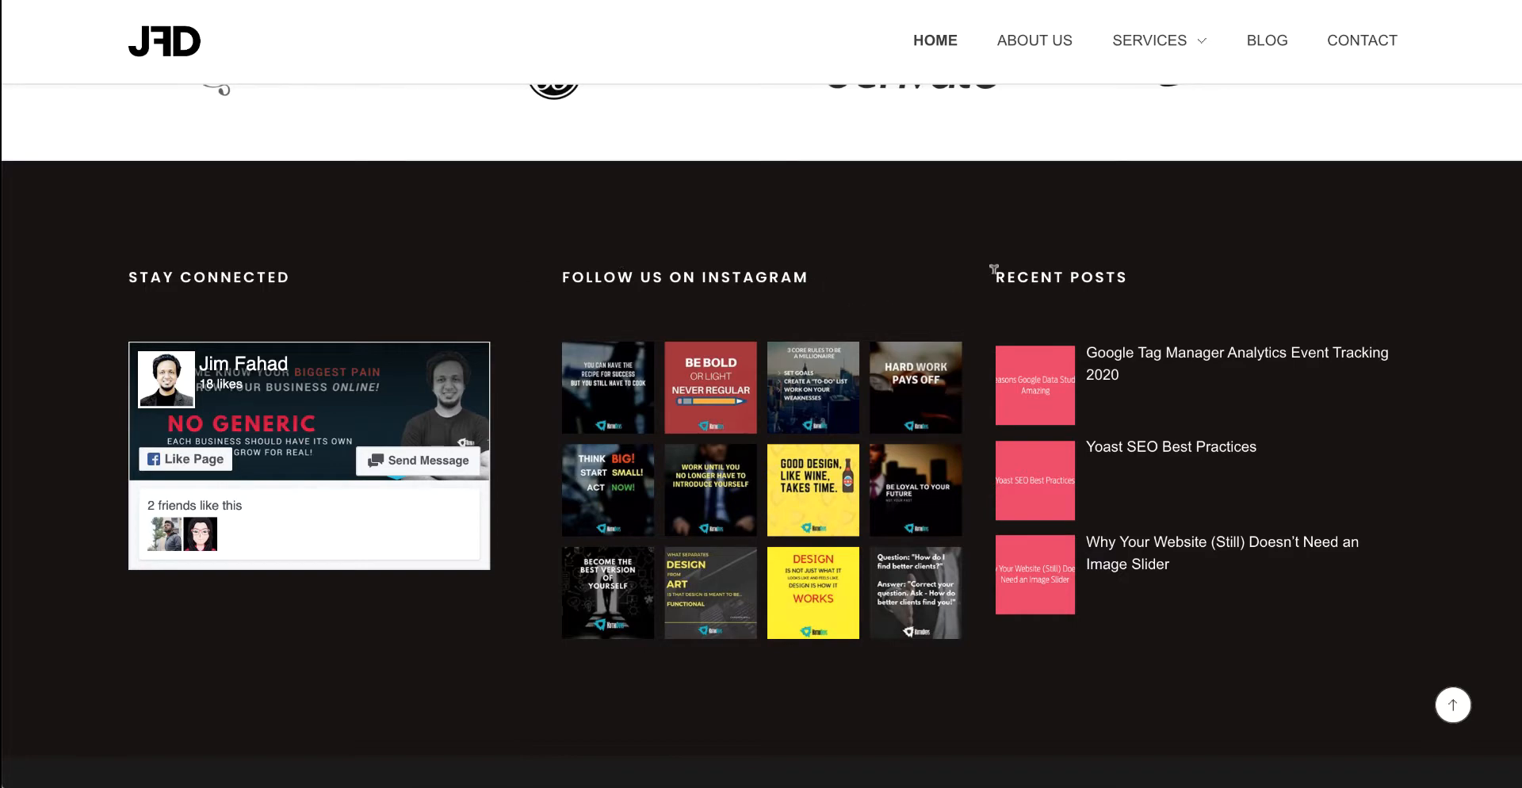
scroll(1192, 190, "down", 1)
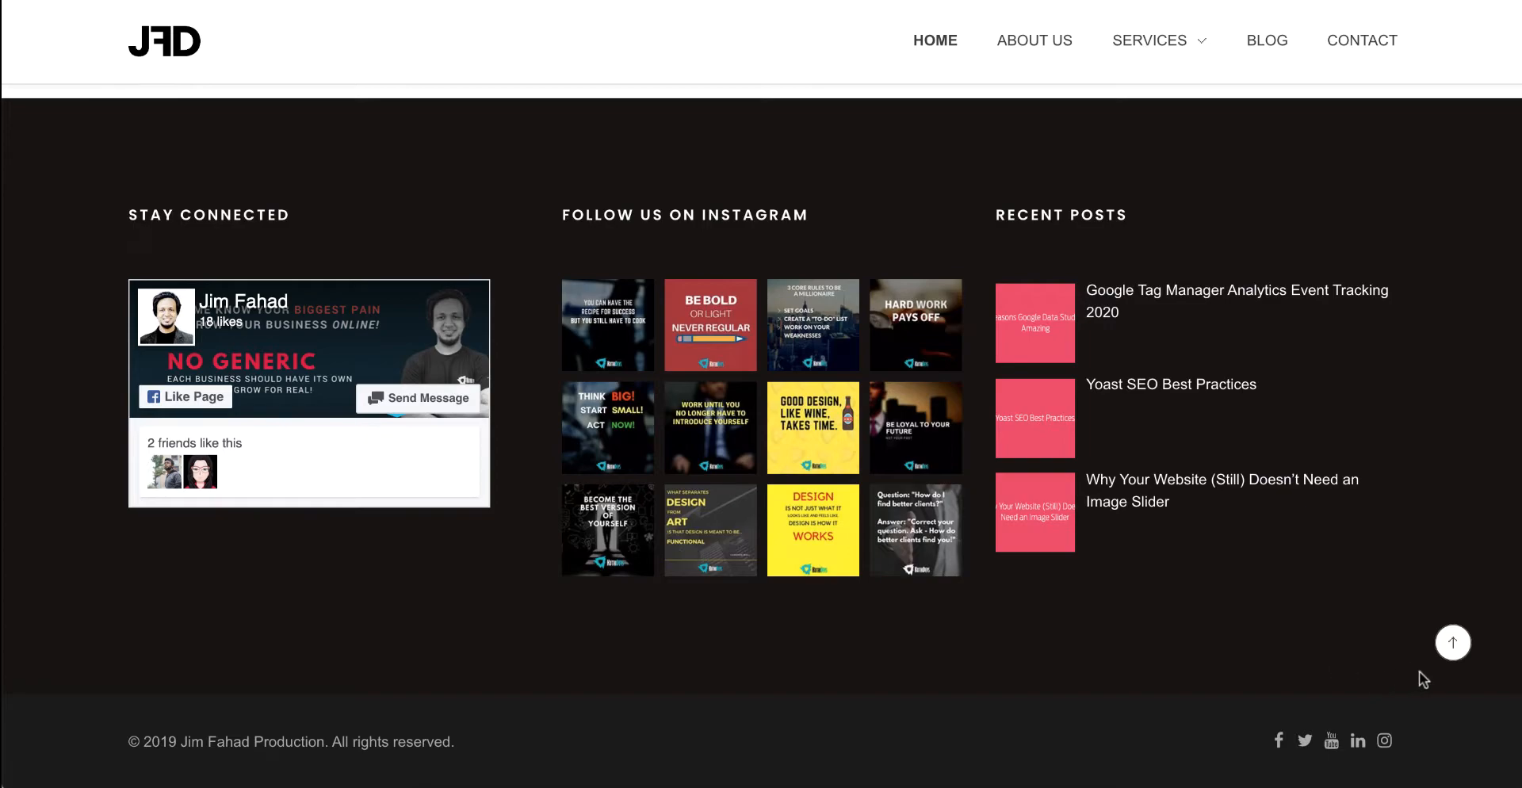
left_click(1453, 643)
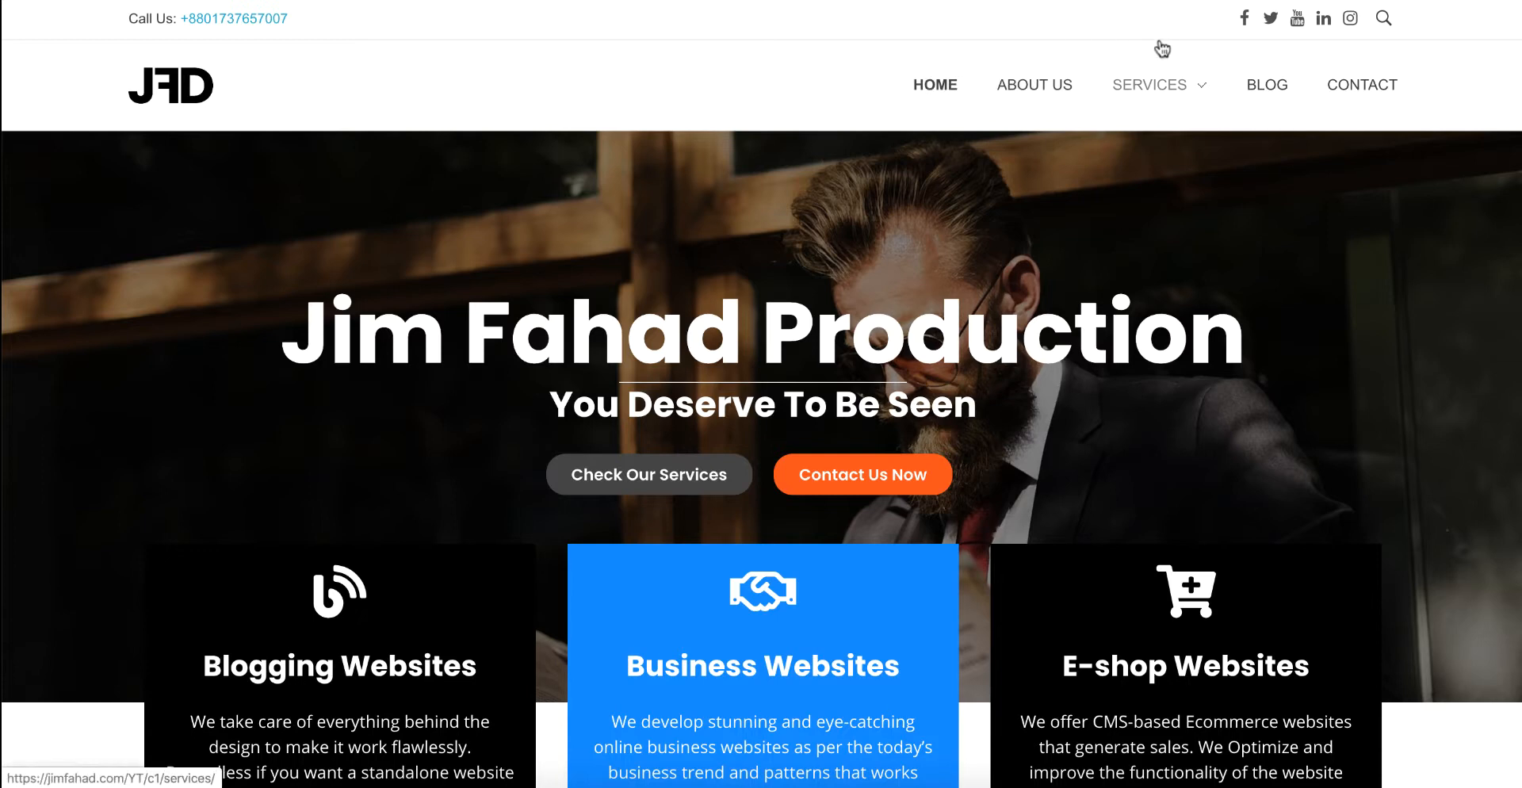
mouse_move(1165, 79)
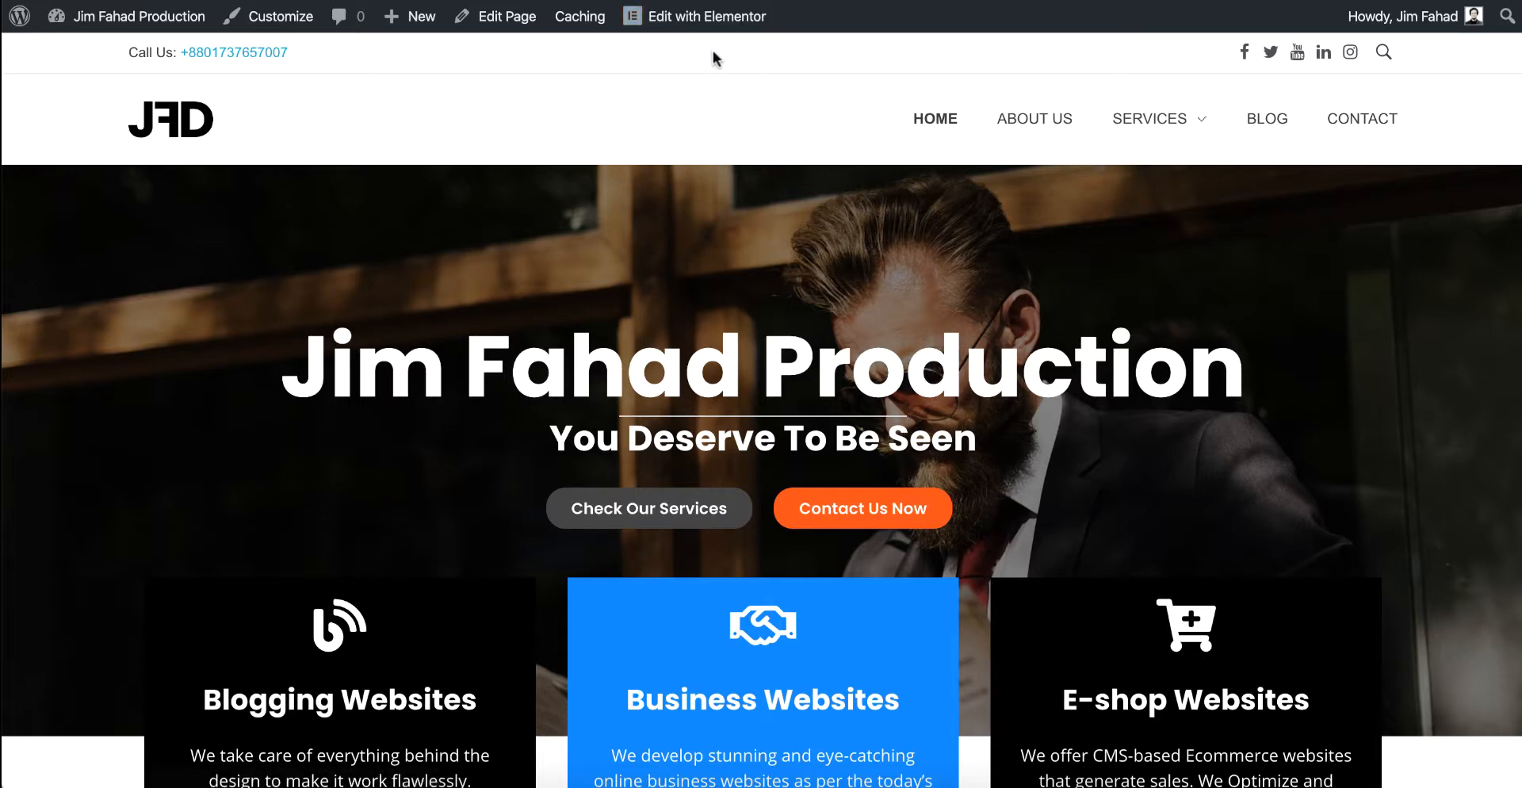
Open the homepage in Elementor and replace the word "Production" with "Company" in the hero heading
left_click(677, 31)
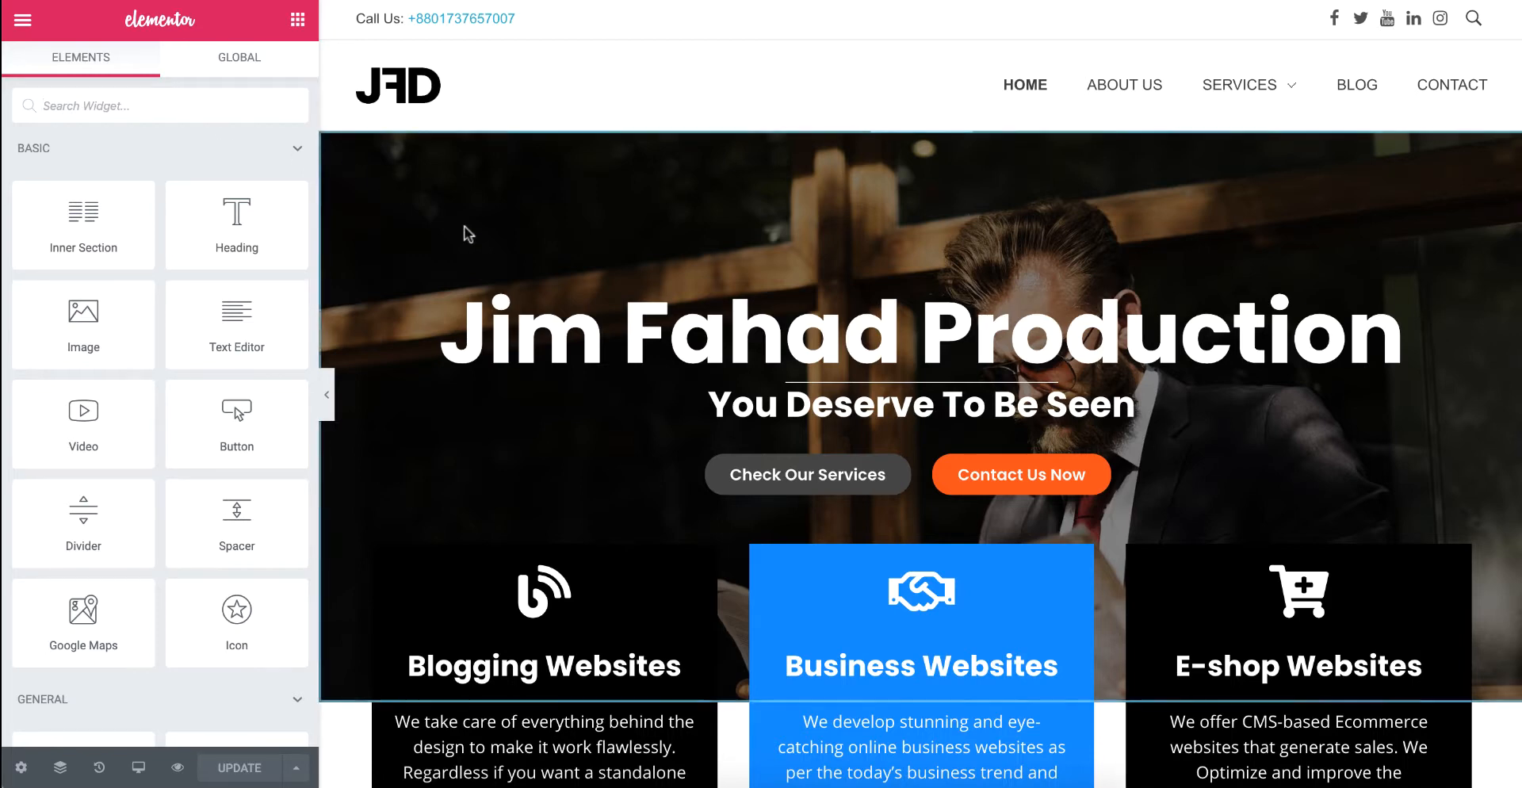
left_click(762, 329)
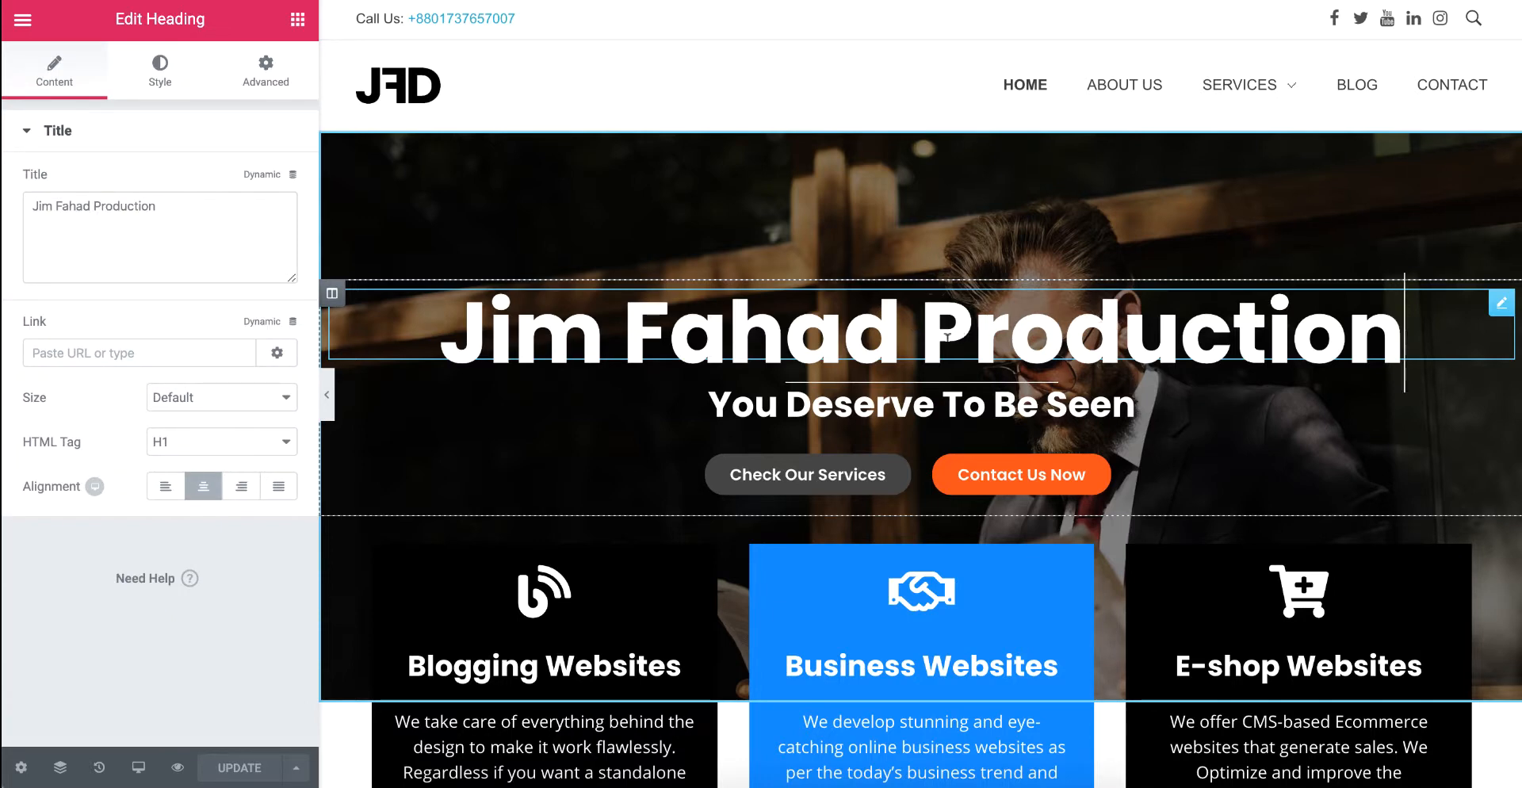
left_click_drag(170, 205, 95, 203)
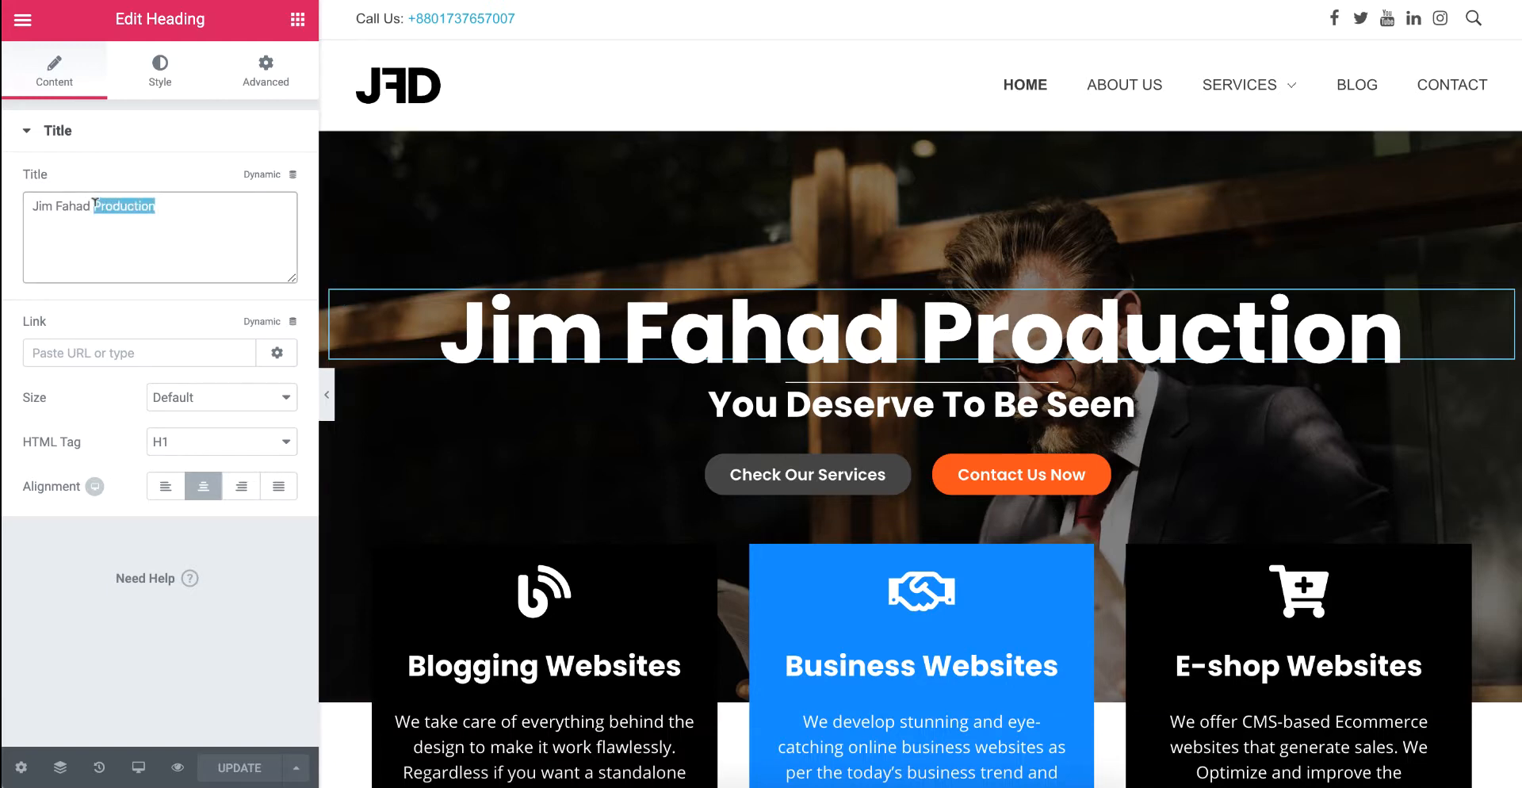
type("Company")
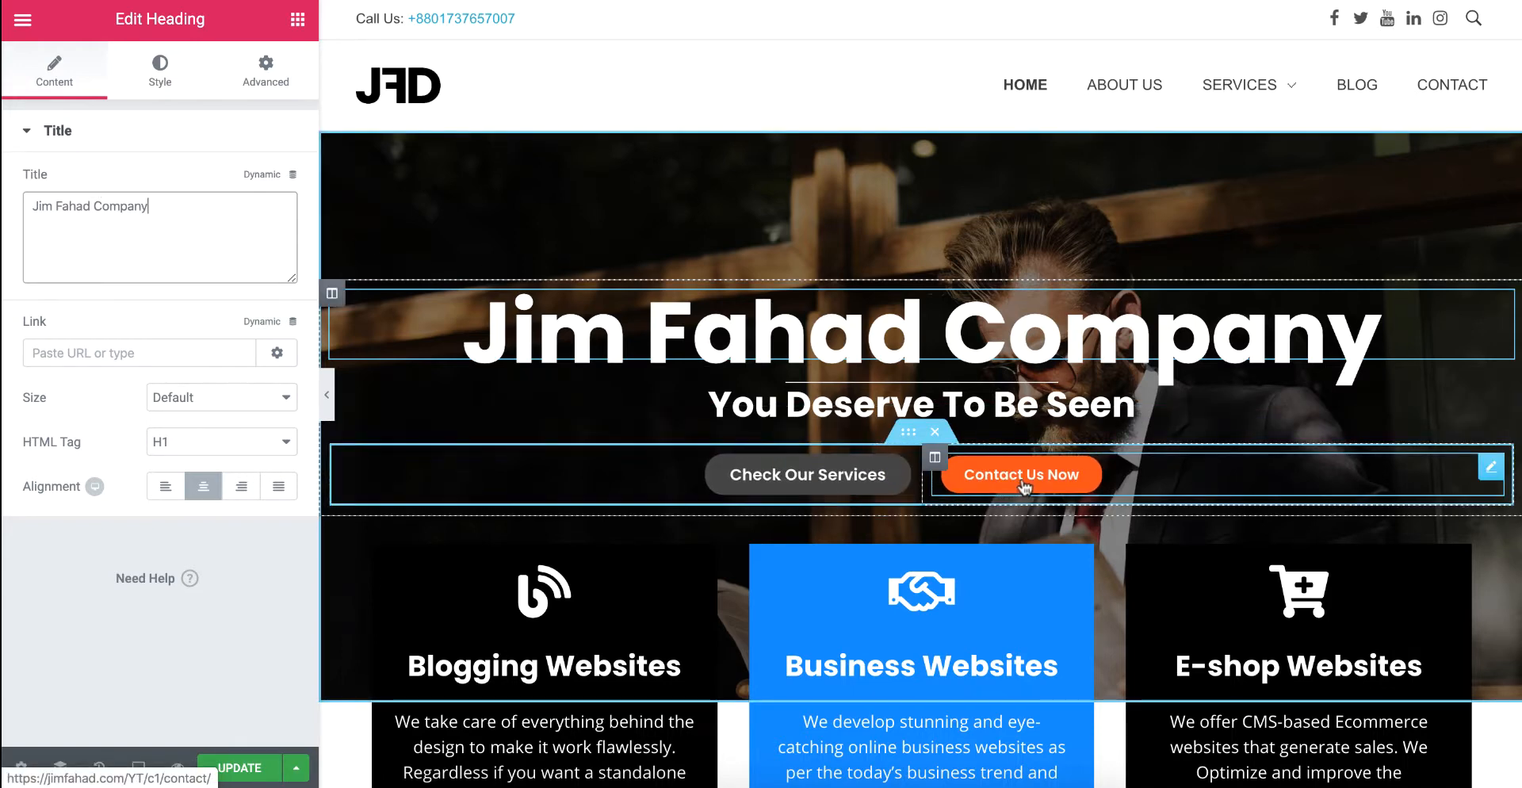
Duplicate the column holding the Contact Us Now button in the hero section
right_click(936, 457)
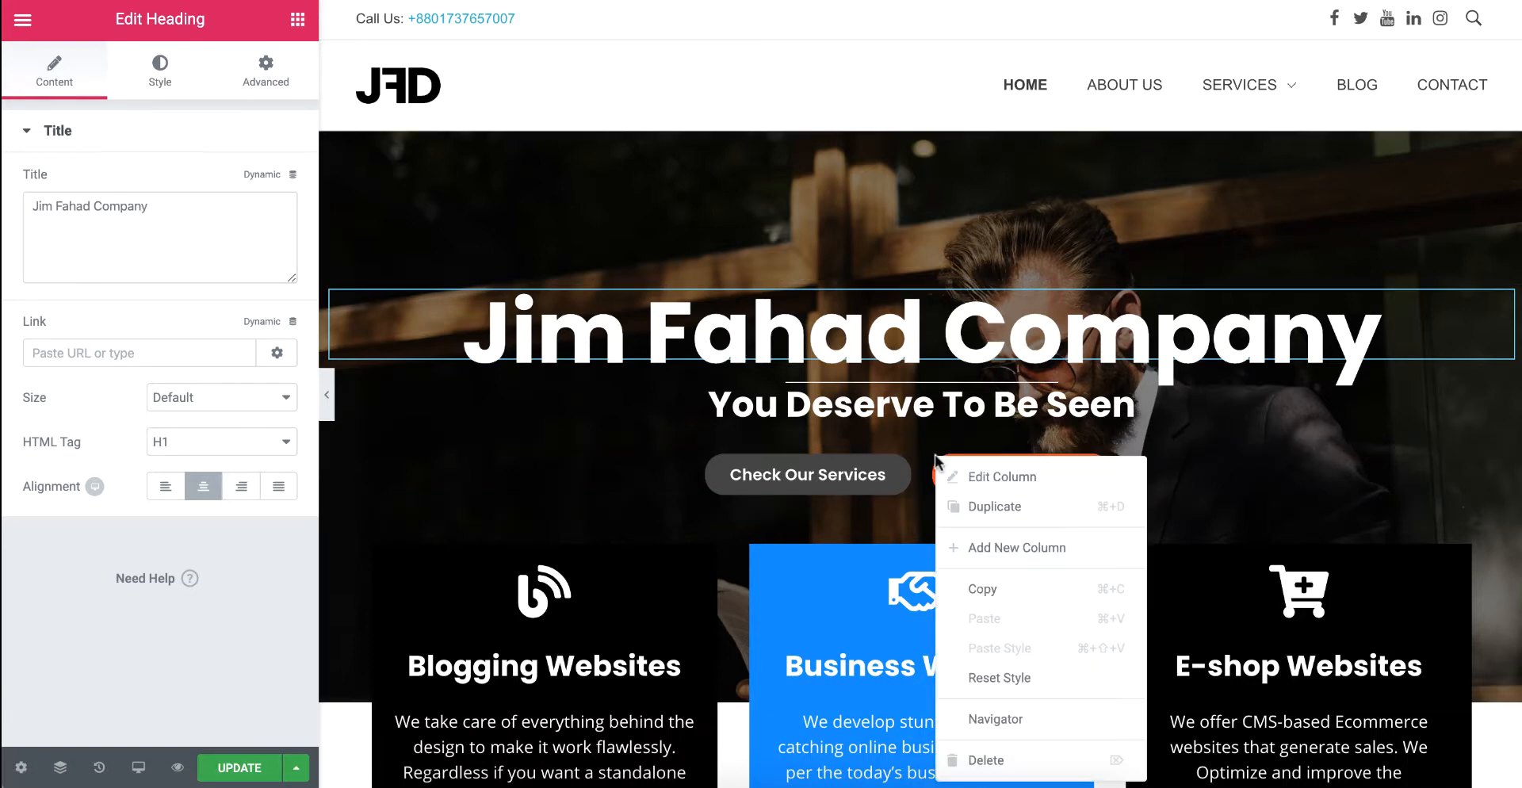
left_click(974, 506)
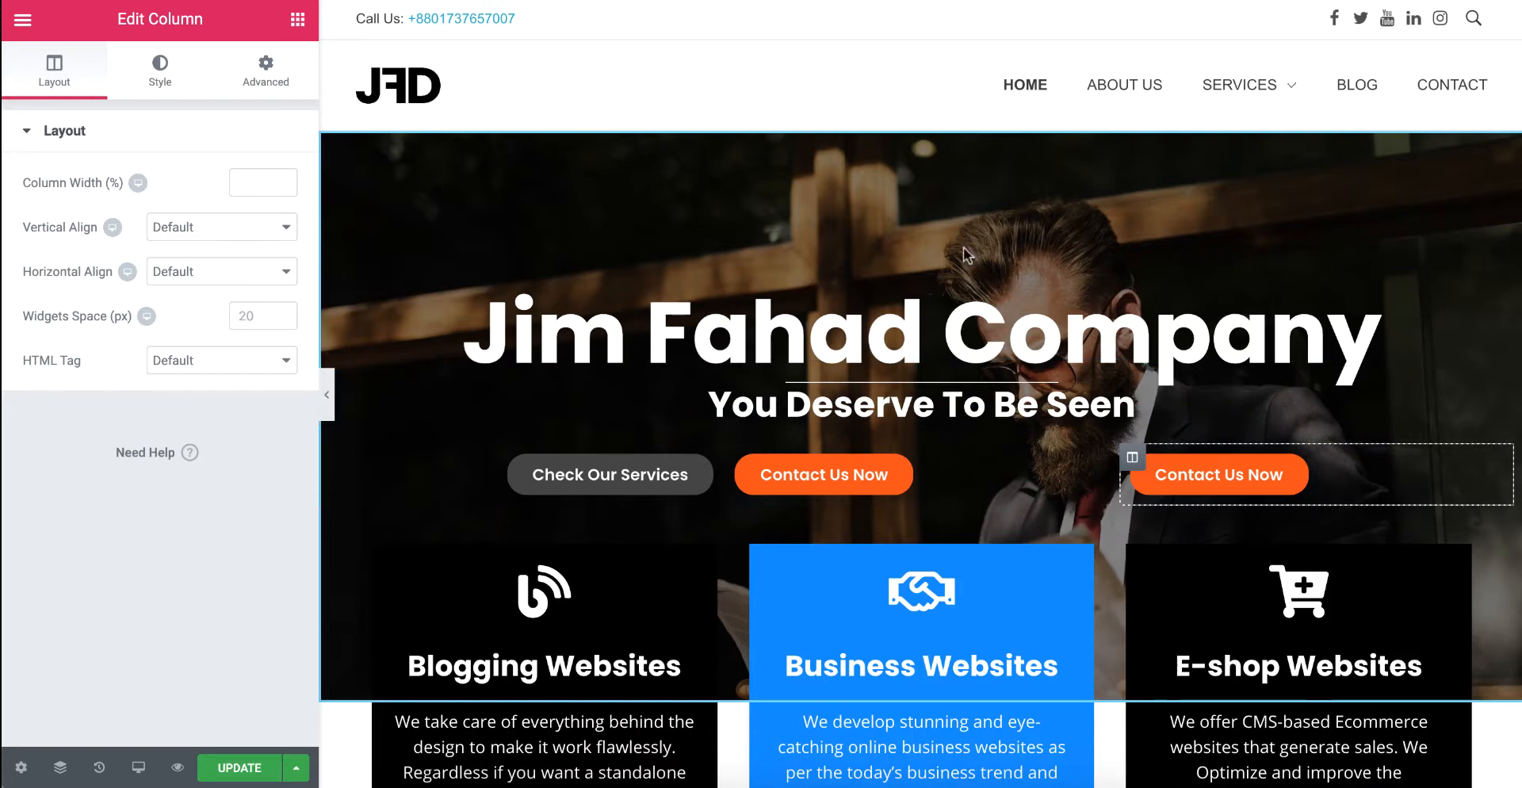
Insert an empty section placeholder above the hero and set the hero section's minimum height to 384 px
left_click(906, 131)
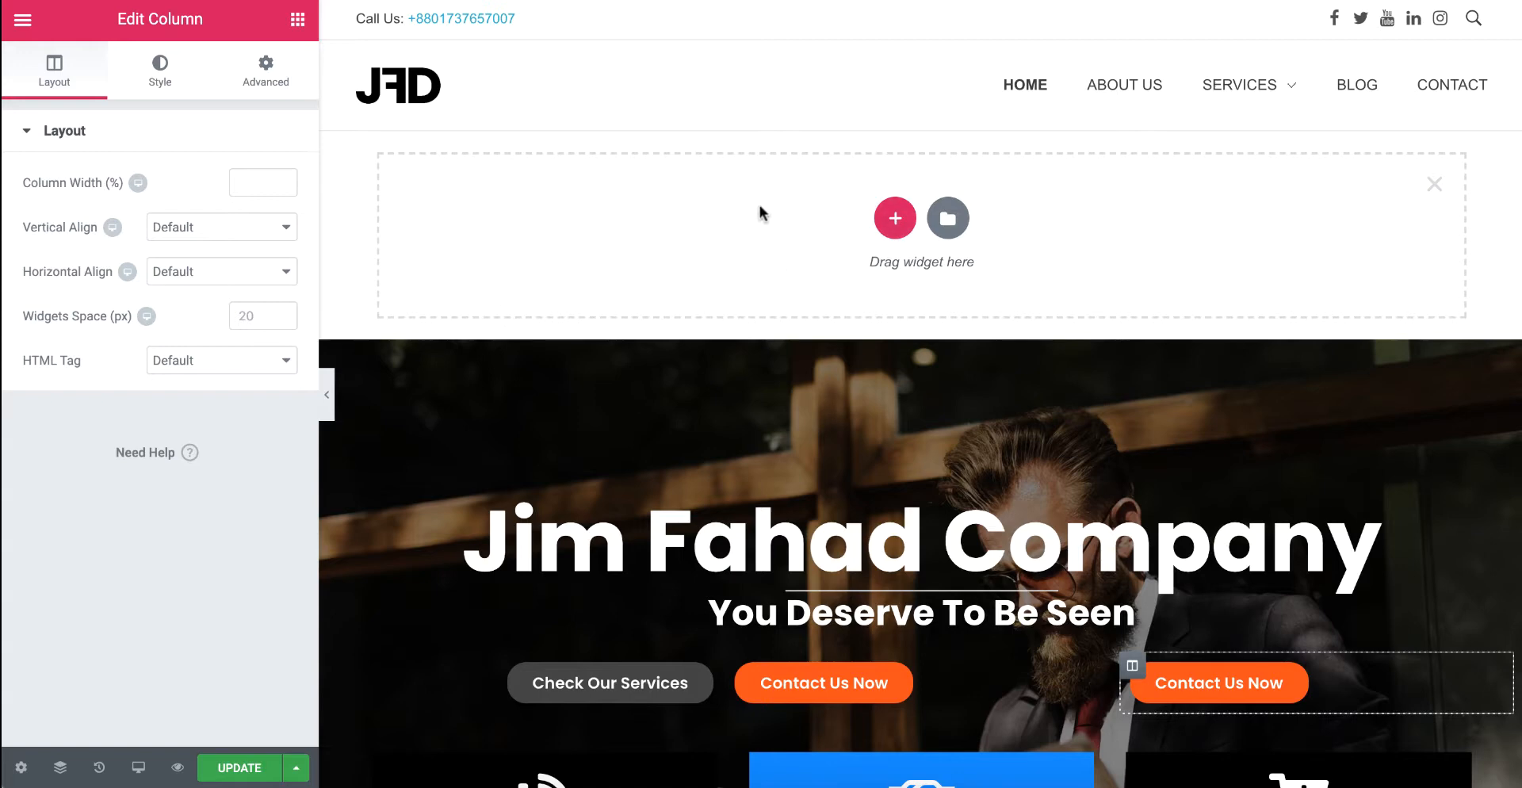
scroll(968, 393, "down", 2)
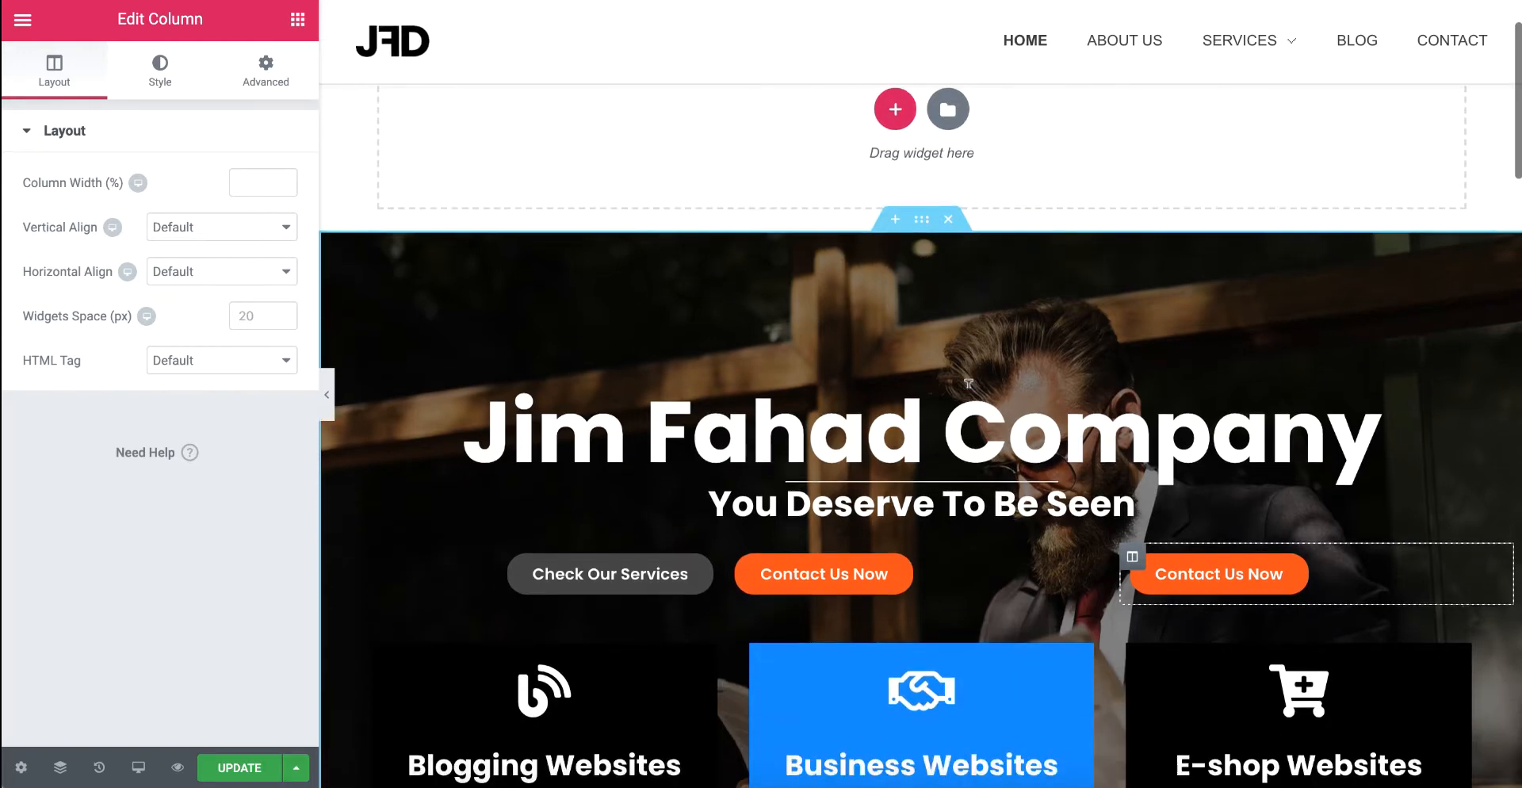
scroll(968, 384, "down", 1)
left_click(921, 120)
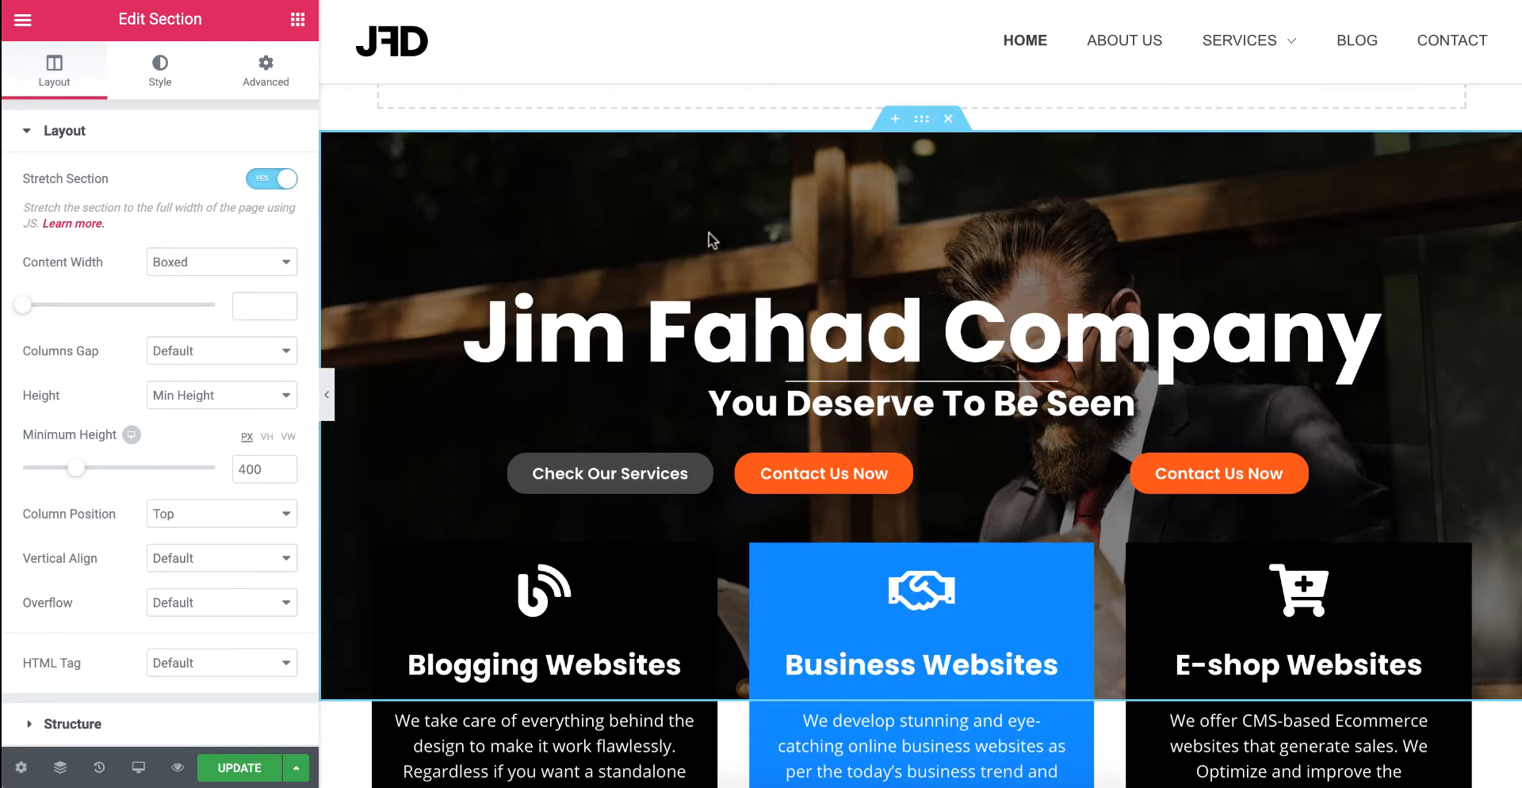
mouse_move(78, 473)
left_mouse_down()
mouse_move(65, 471)
mouse_move(78, 473)
left_mouse_up()
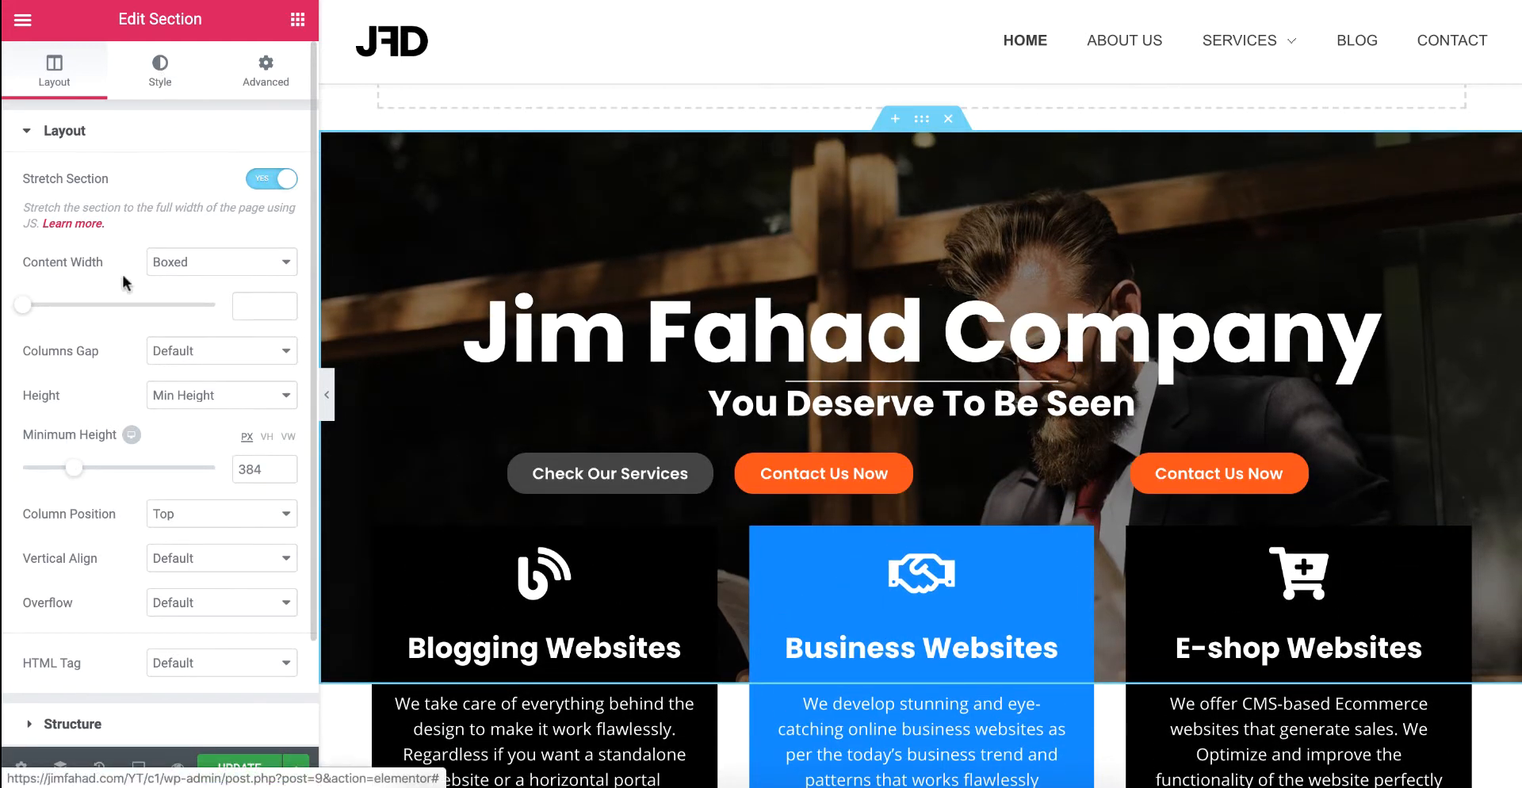
Add a Mountains shape divider to the top edge of the hero section
left_click(159, 69)
scroll(101, 481, "down", 4)
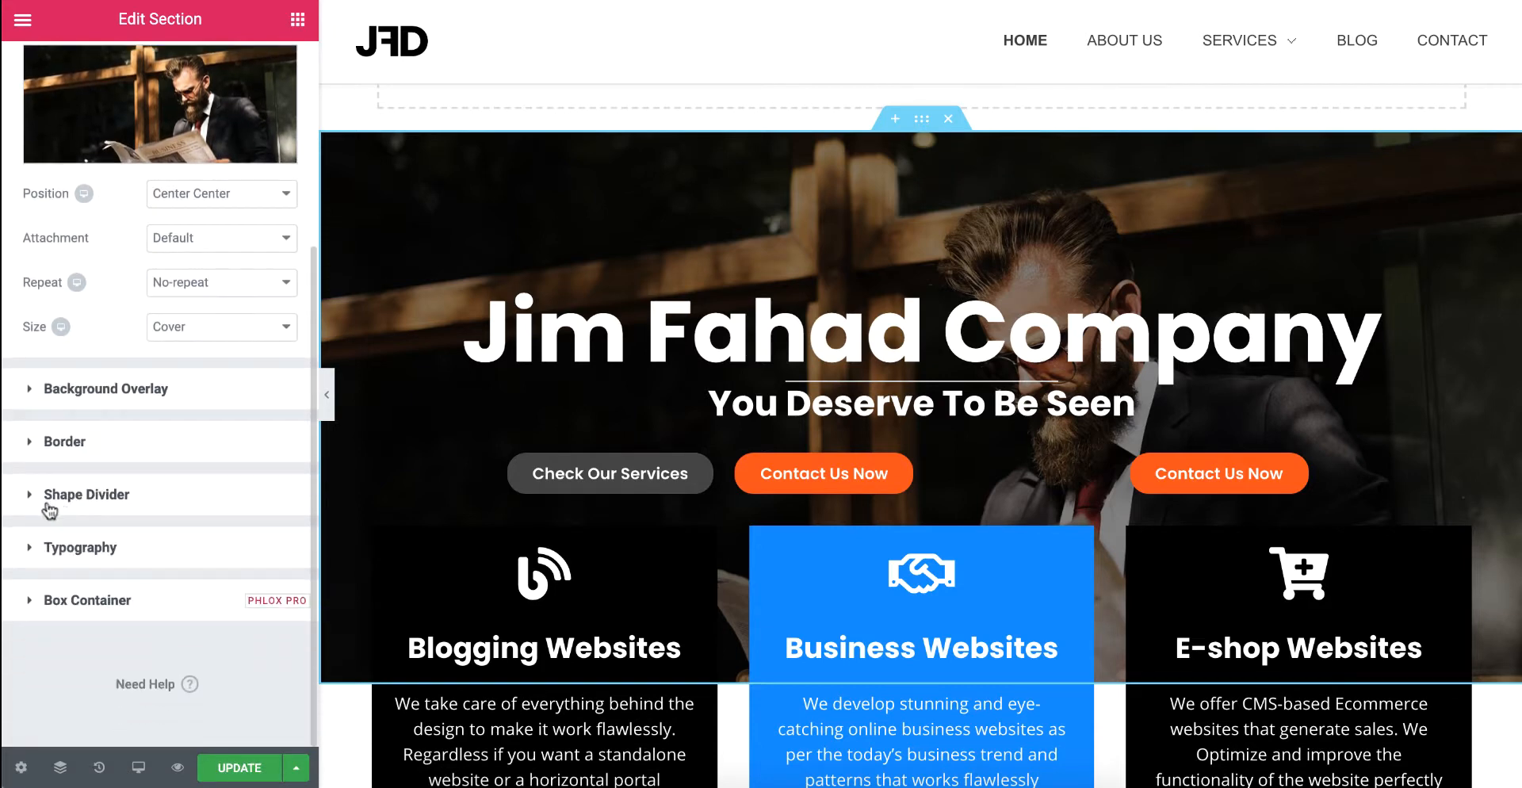
left_click(35, 496)
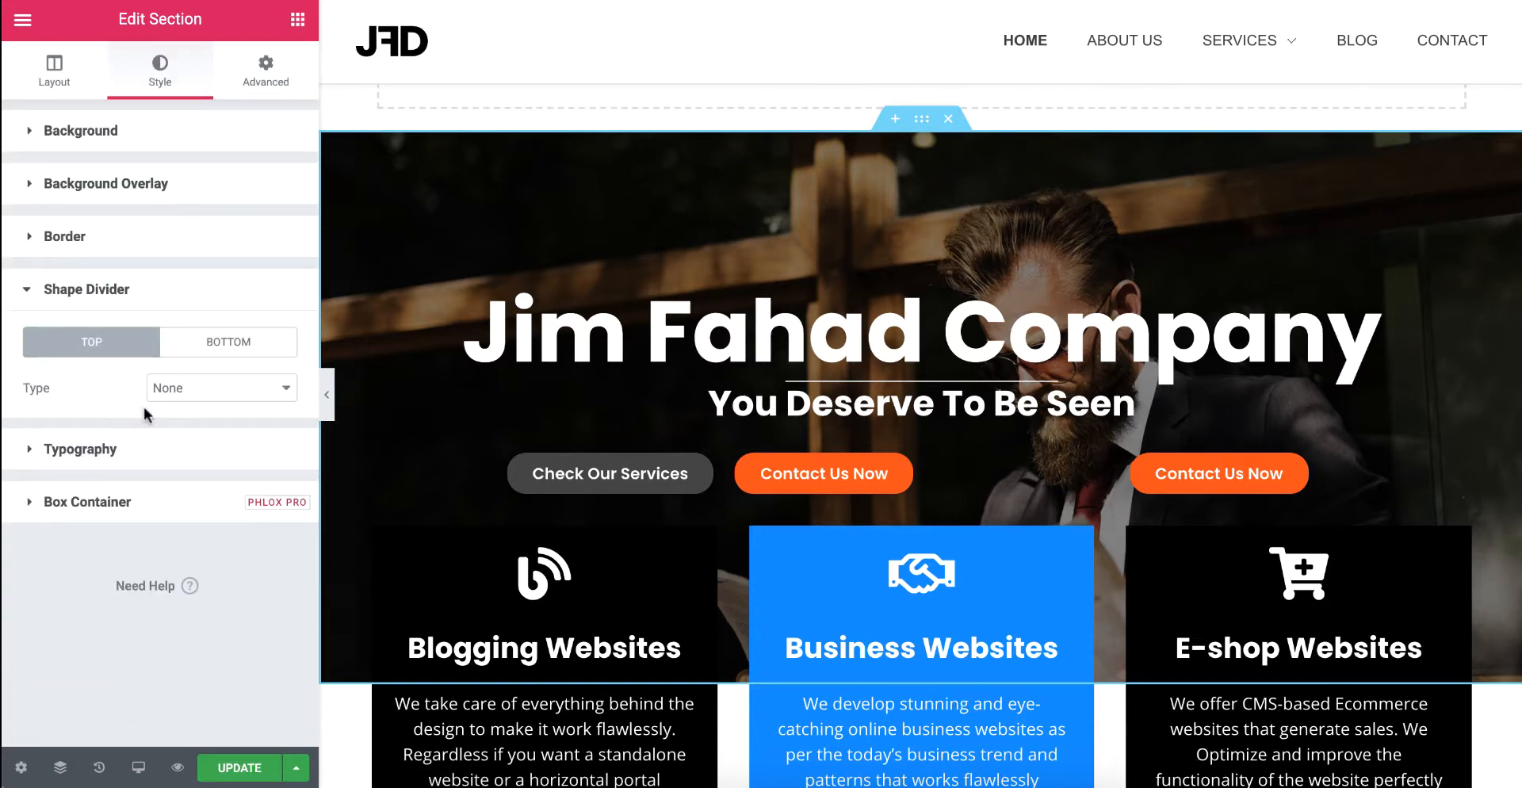
left_click(252, 392)
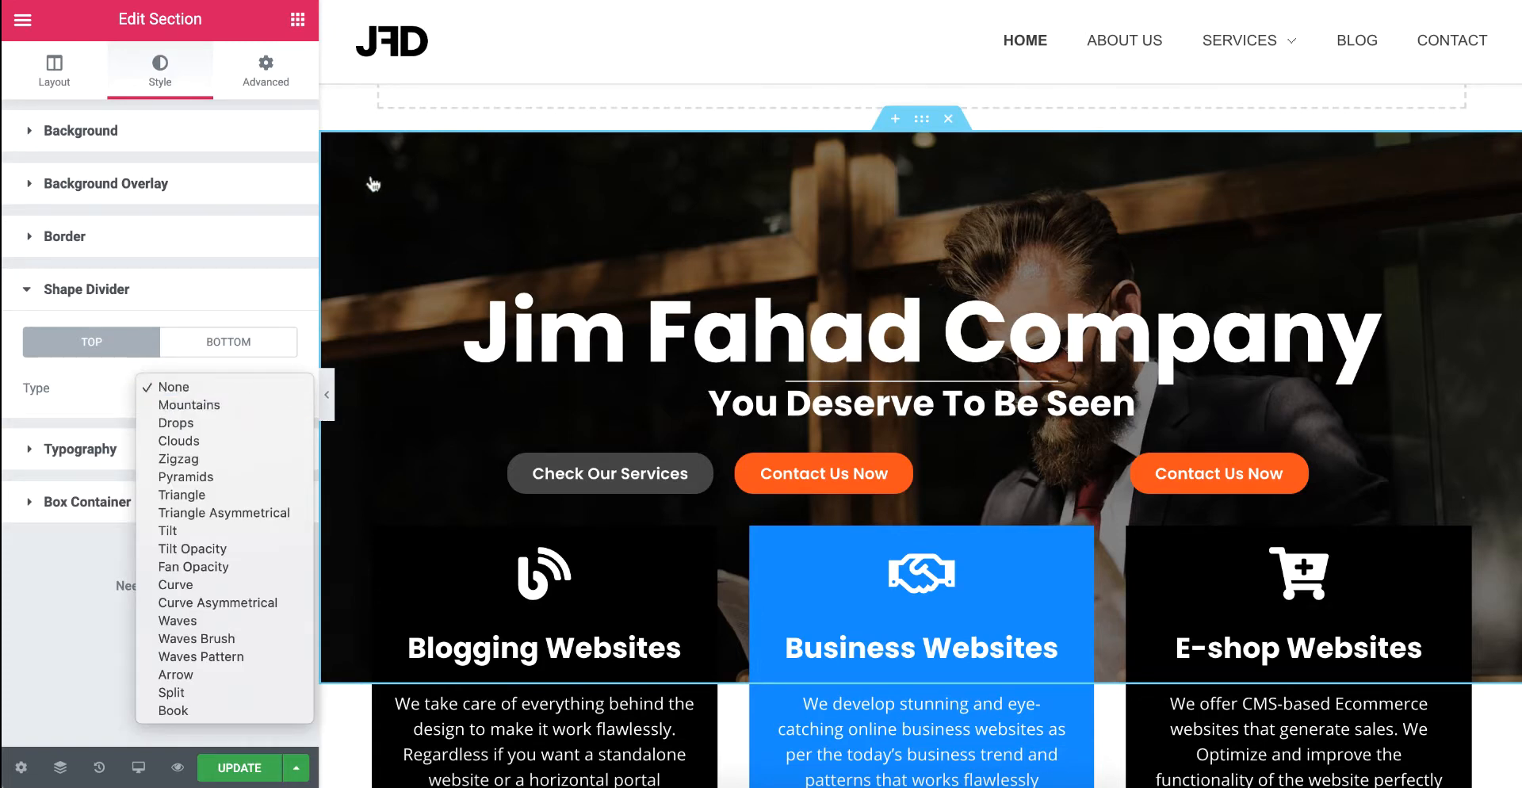
left_click(208, 406)
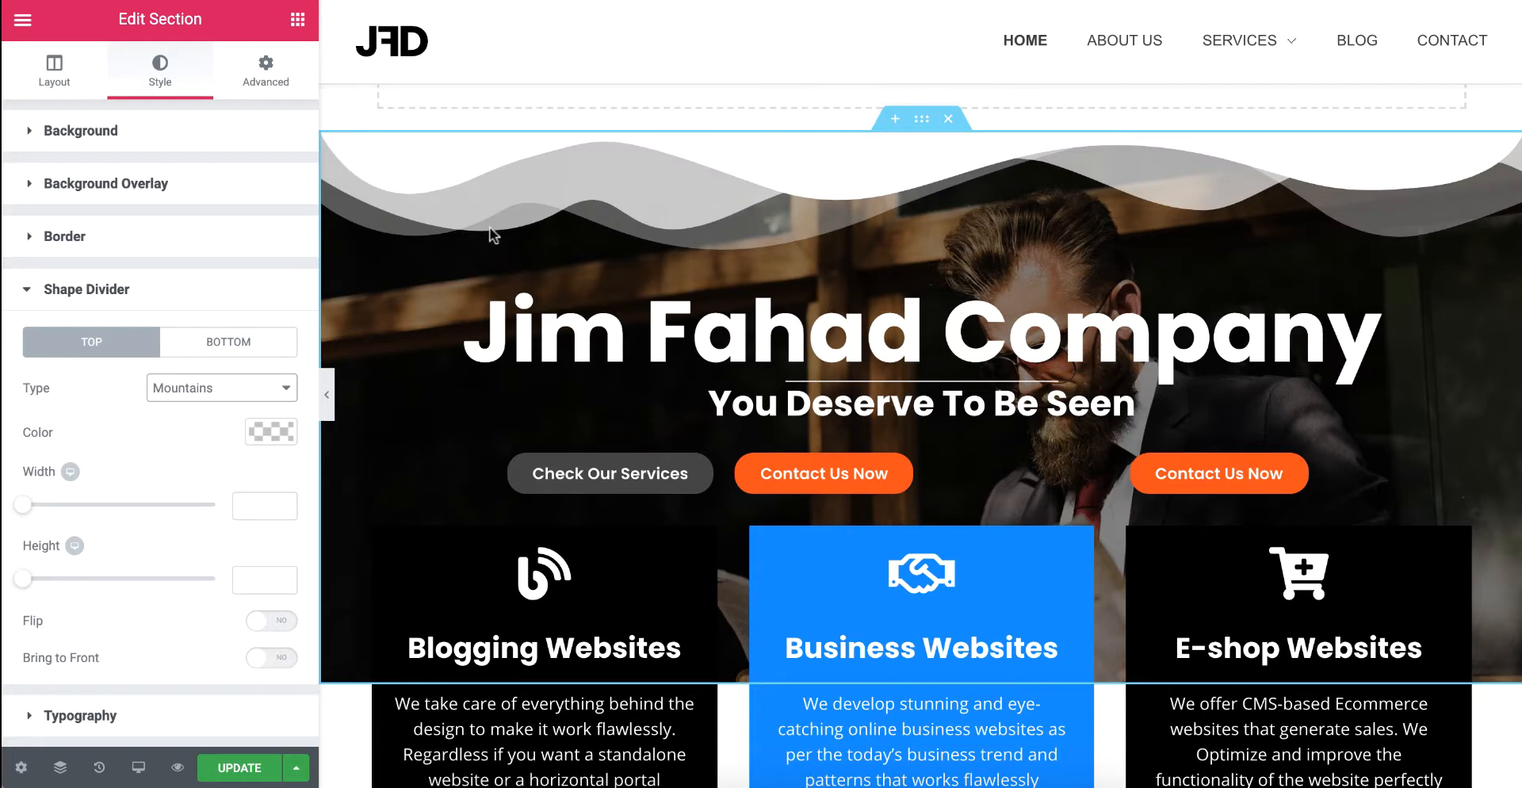
Change the hero section's top shape divider to Zigzag and set its height to 74
left_click(277, 392)
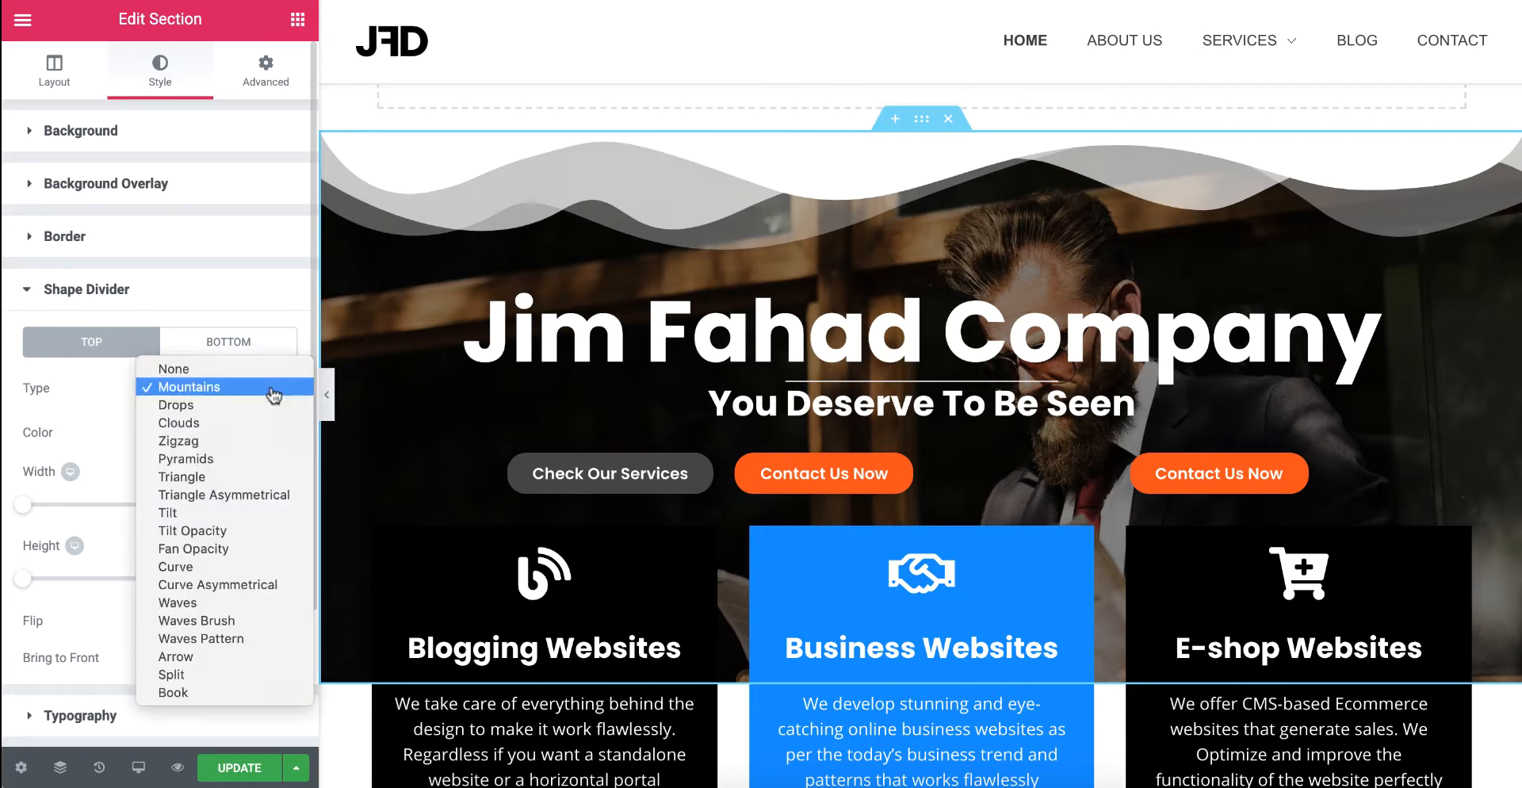
left_click(227, 451)
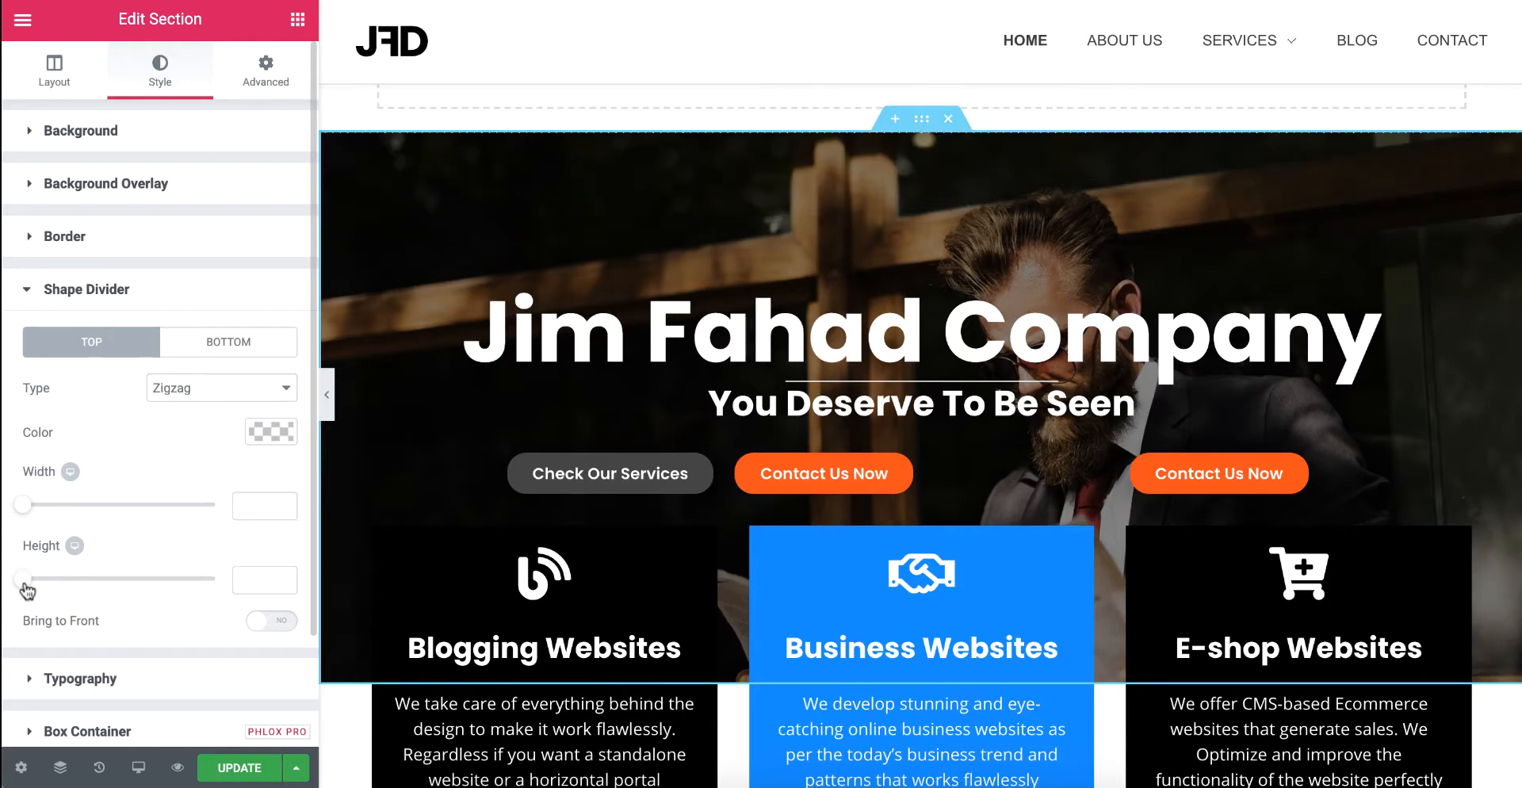
mouse_move(24, 581)
left_mouse_down()
mouse_move(88, 584)
mouse_move(51, 586)
left_mouse_up()
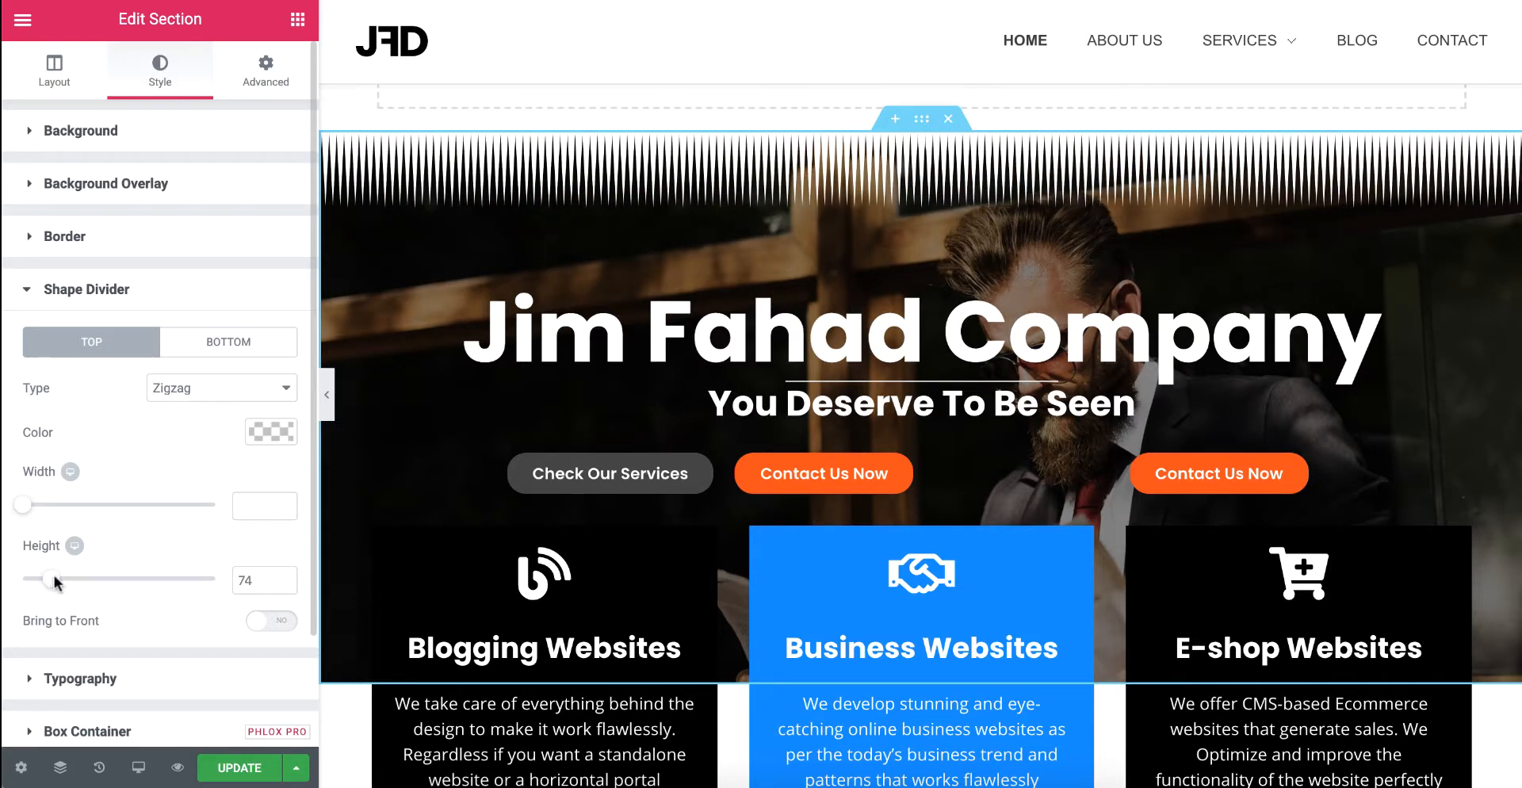
Set the hero's top shape divider to None and delete the duplicated Contact Us Now column
left_click(182, 400)
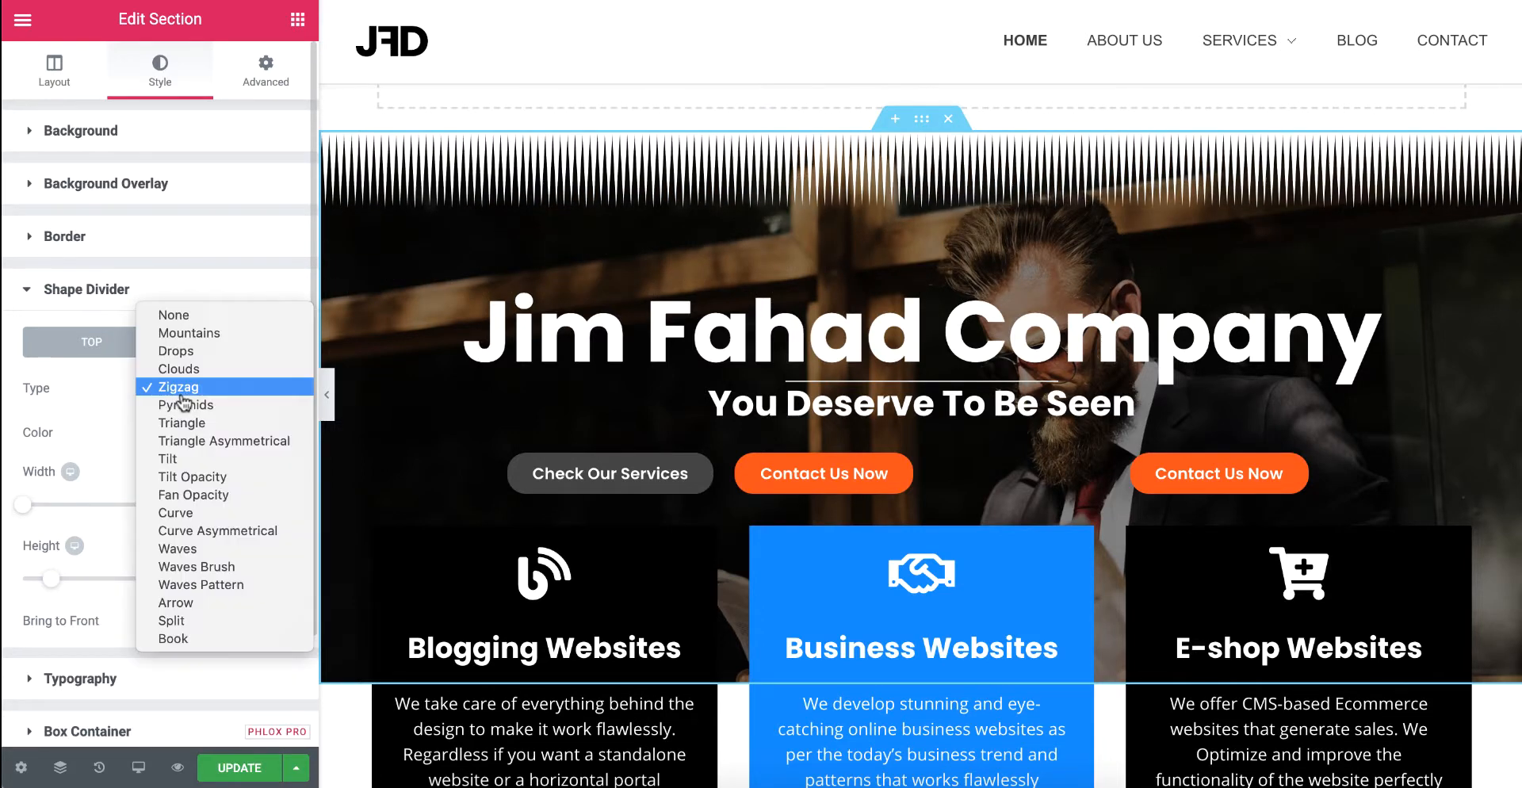
left_click(192, 317)
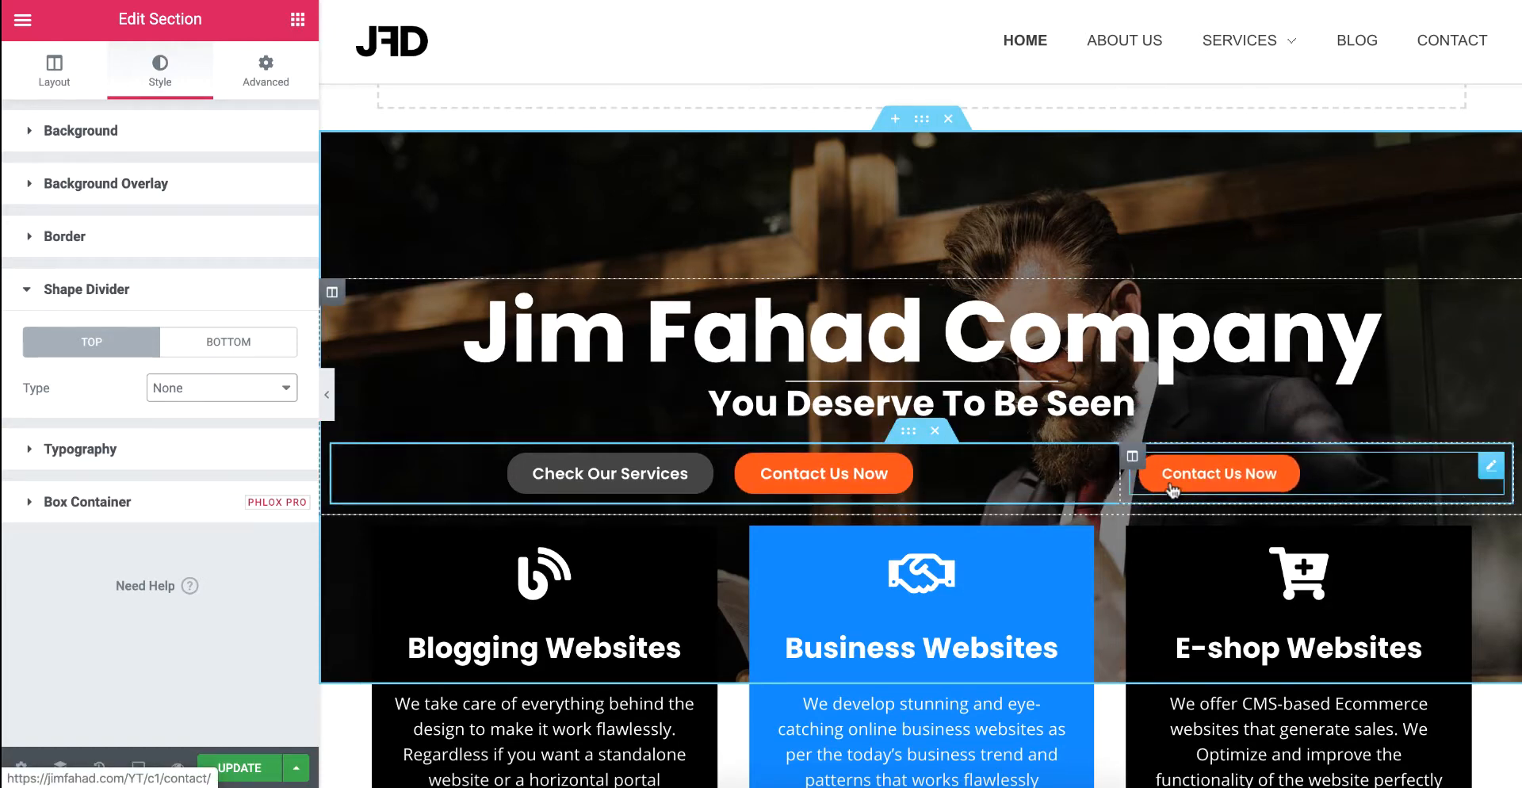
right_click(1133, 463)
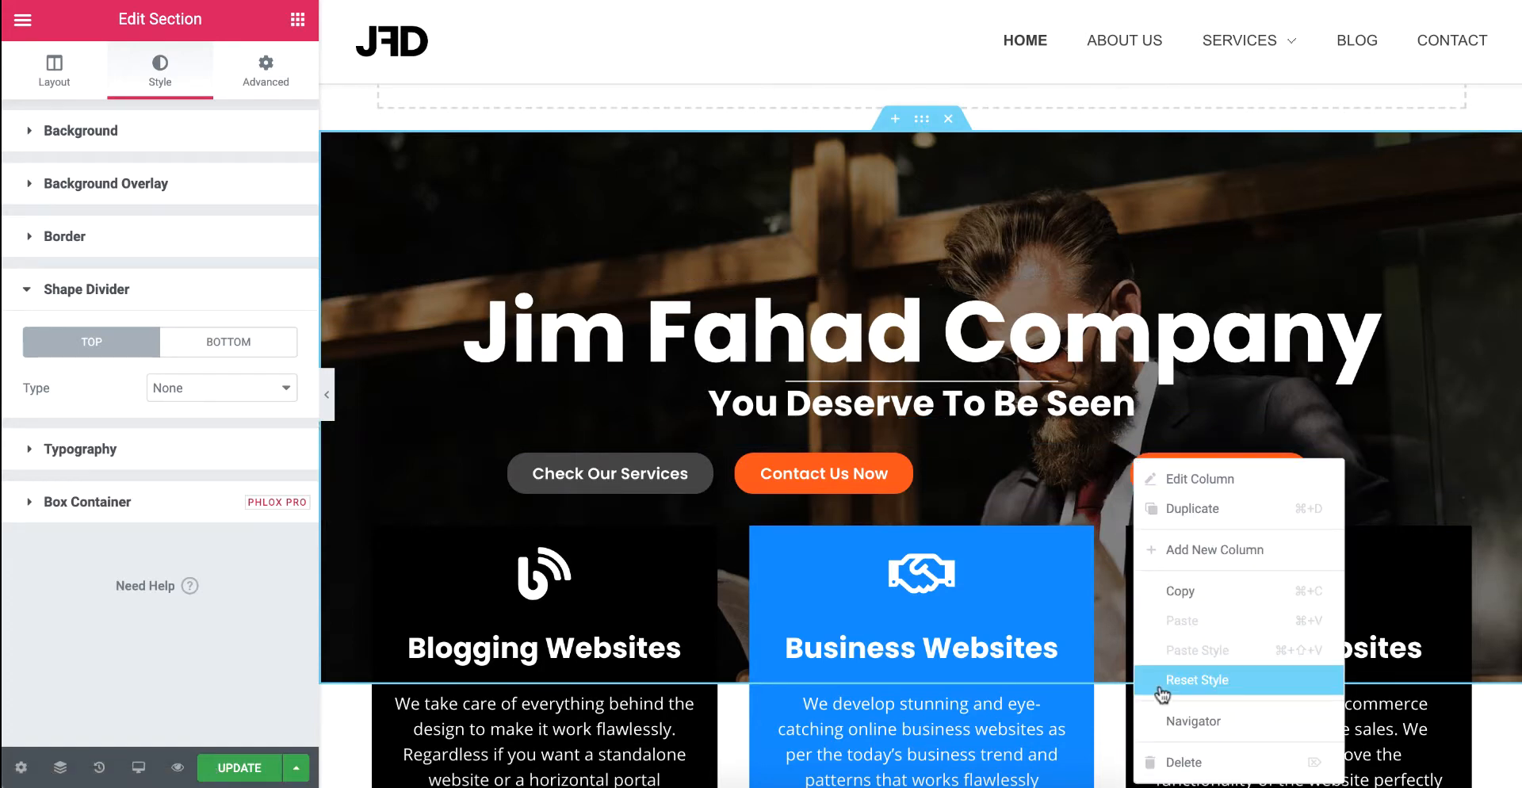
left_click(1181, 763)
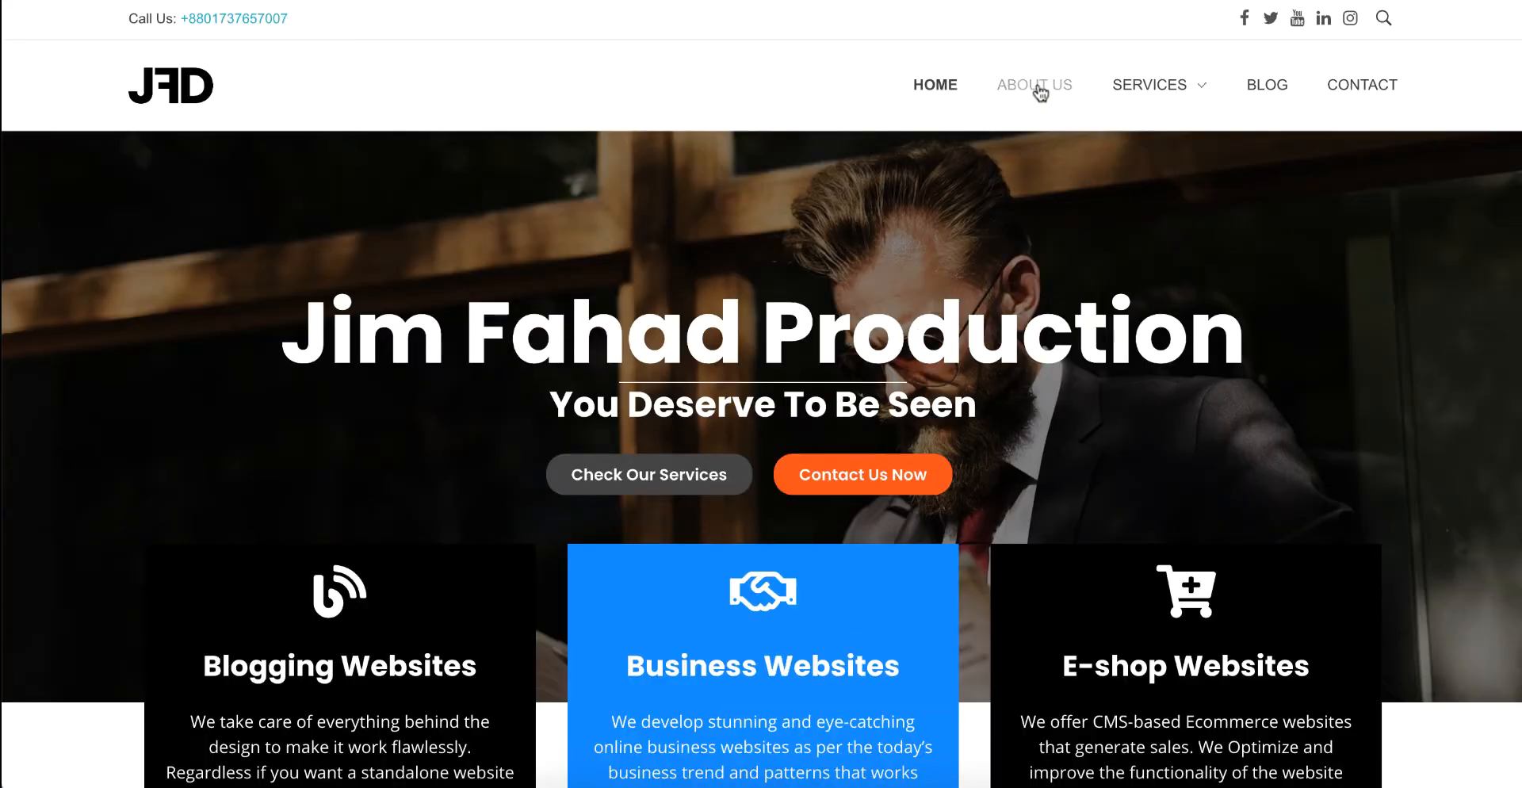
View the About Us page, examining the worldwide clients progress bars and the team member cards
left_click(1038, 87)
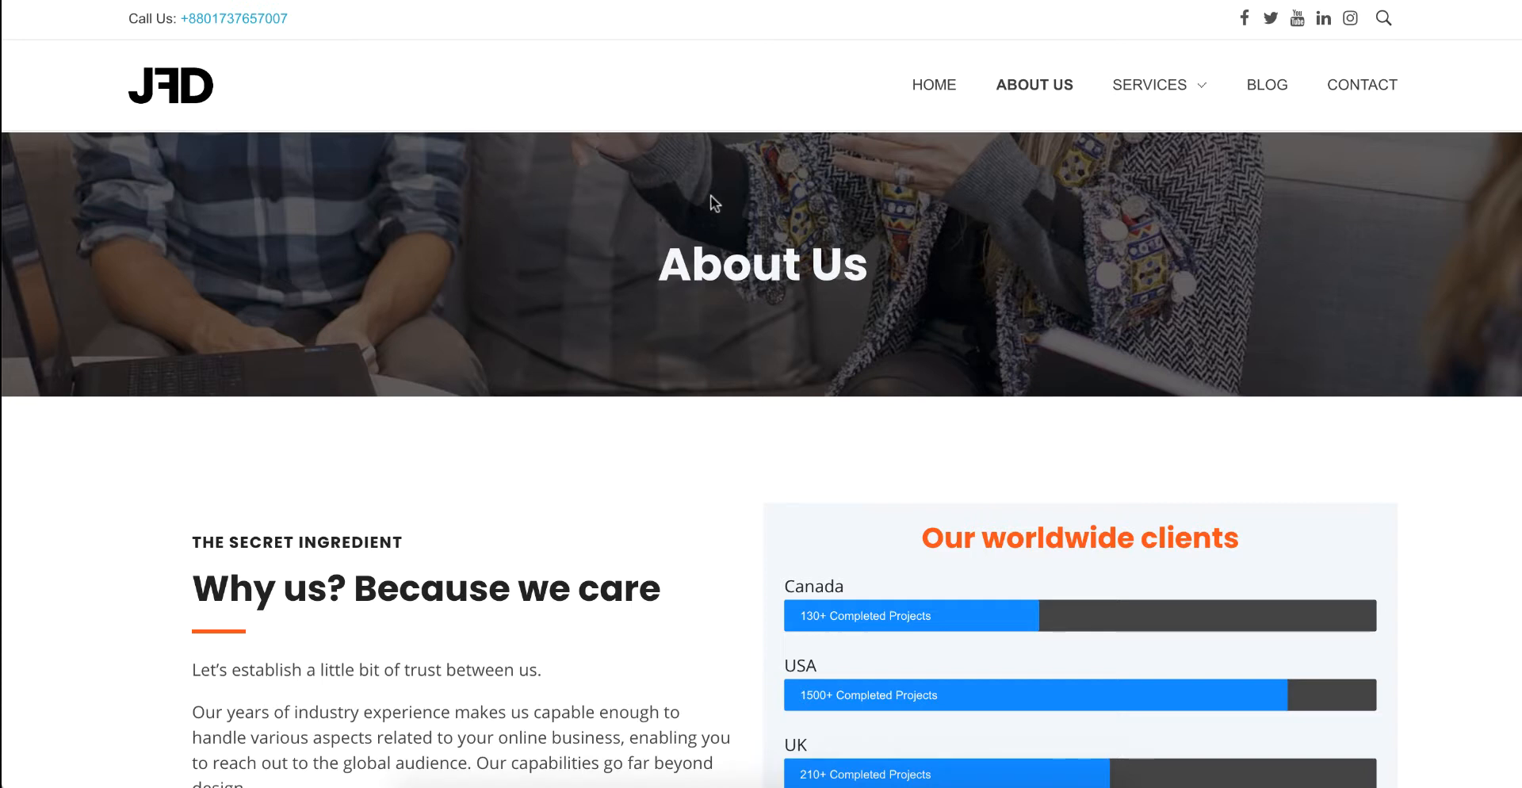
scroll(660, 354, "down", 3)
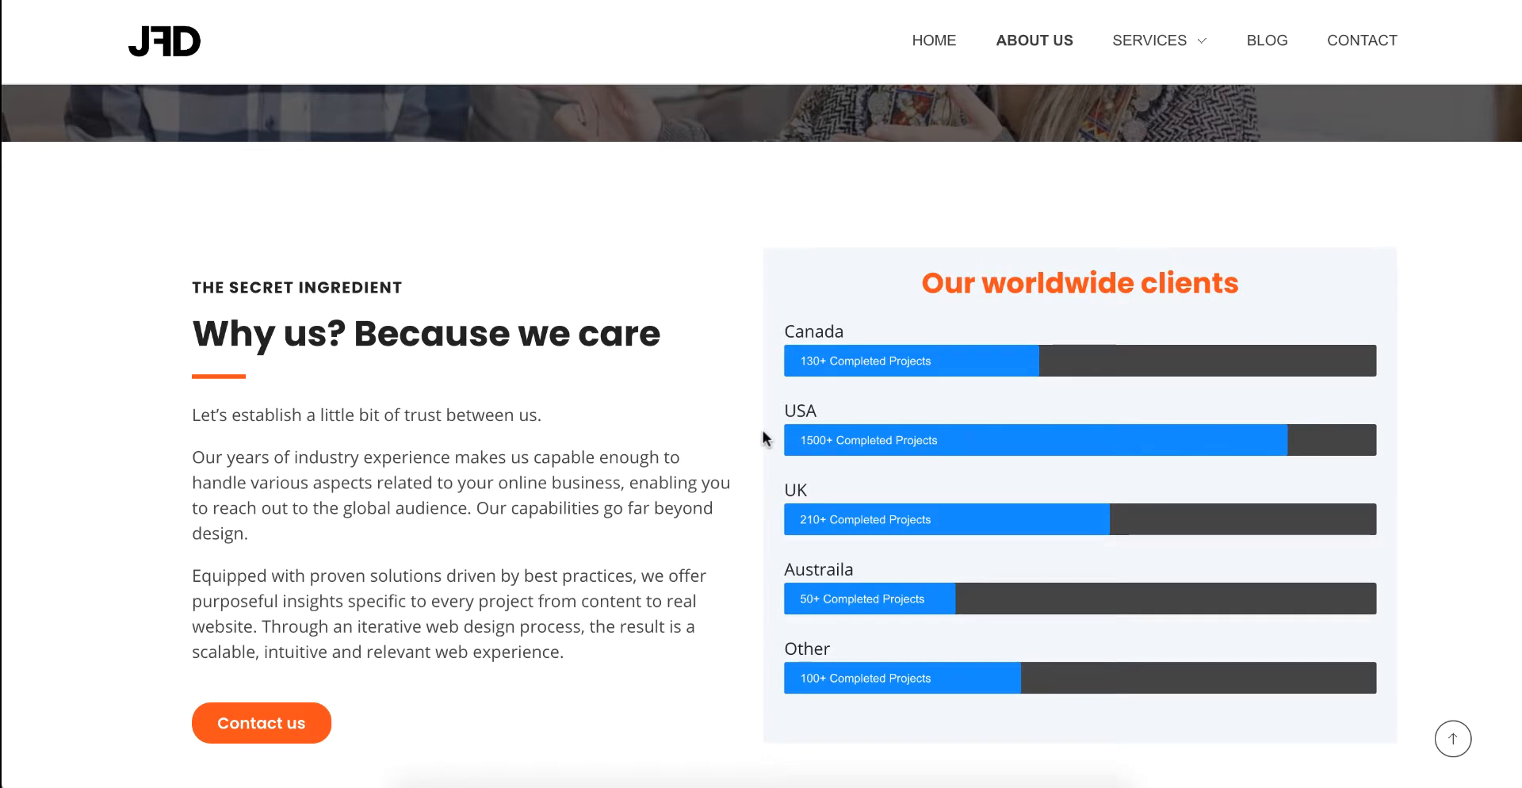
scroll(763, 435, "down", 10)
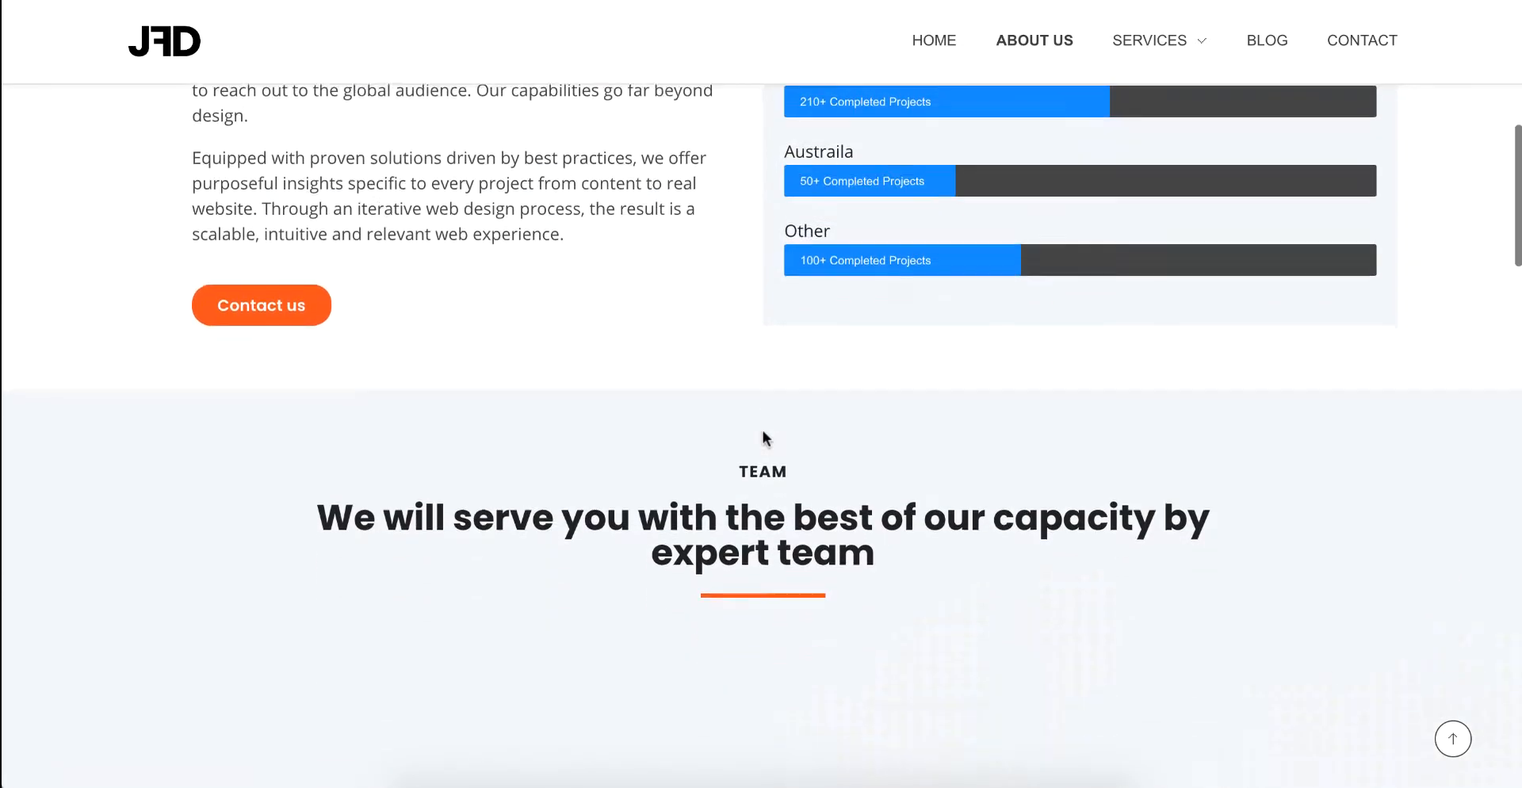
scroll(762, 429, "down", 5)
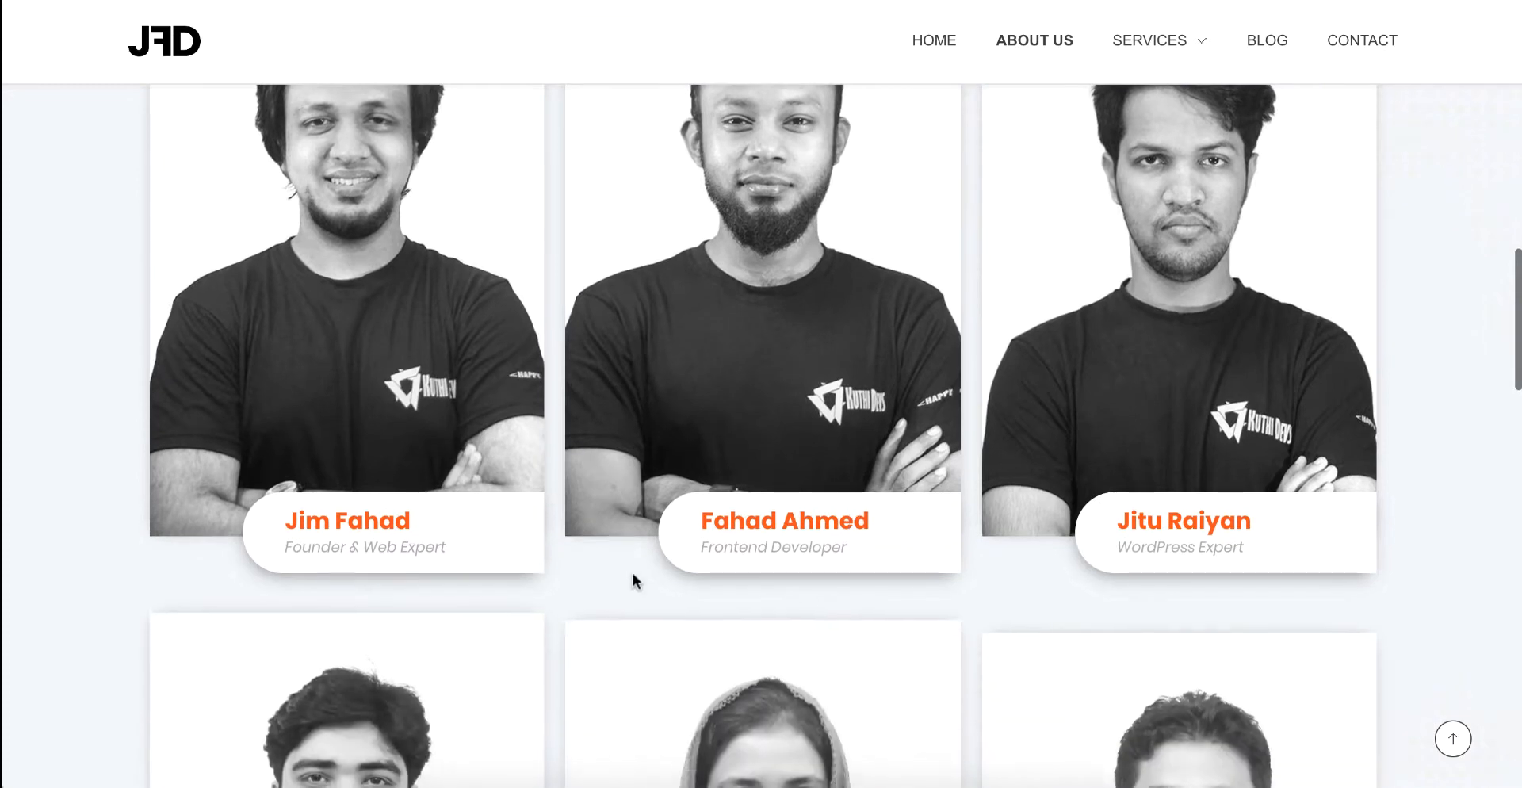
scroll(632, 577, "down", 5)
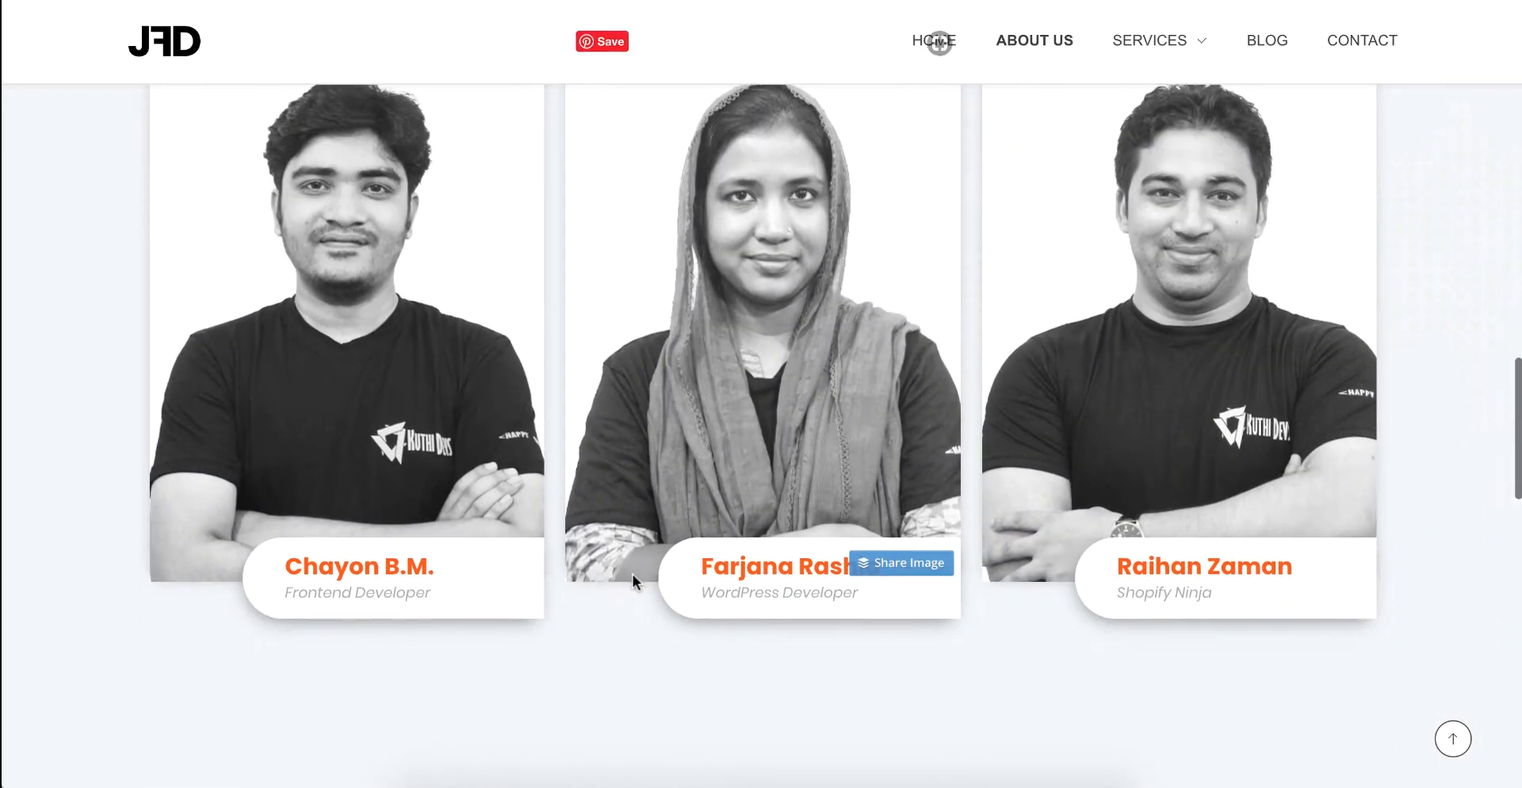
scroll(632, 573, "down", 5)
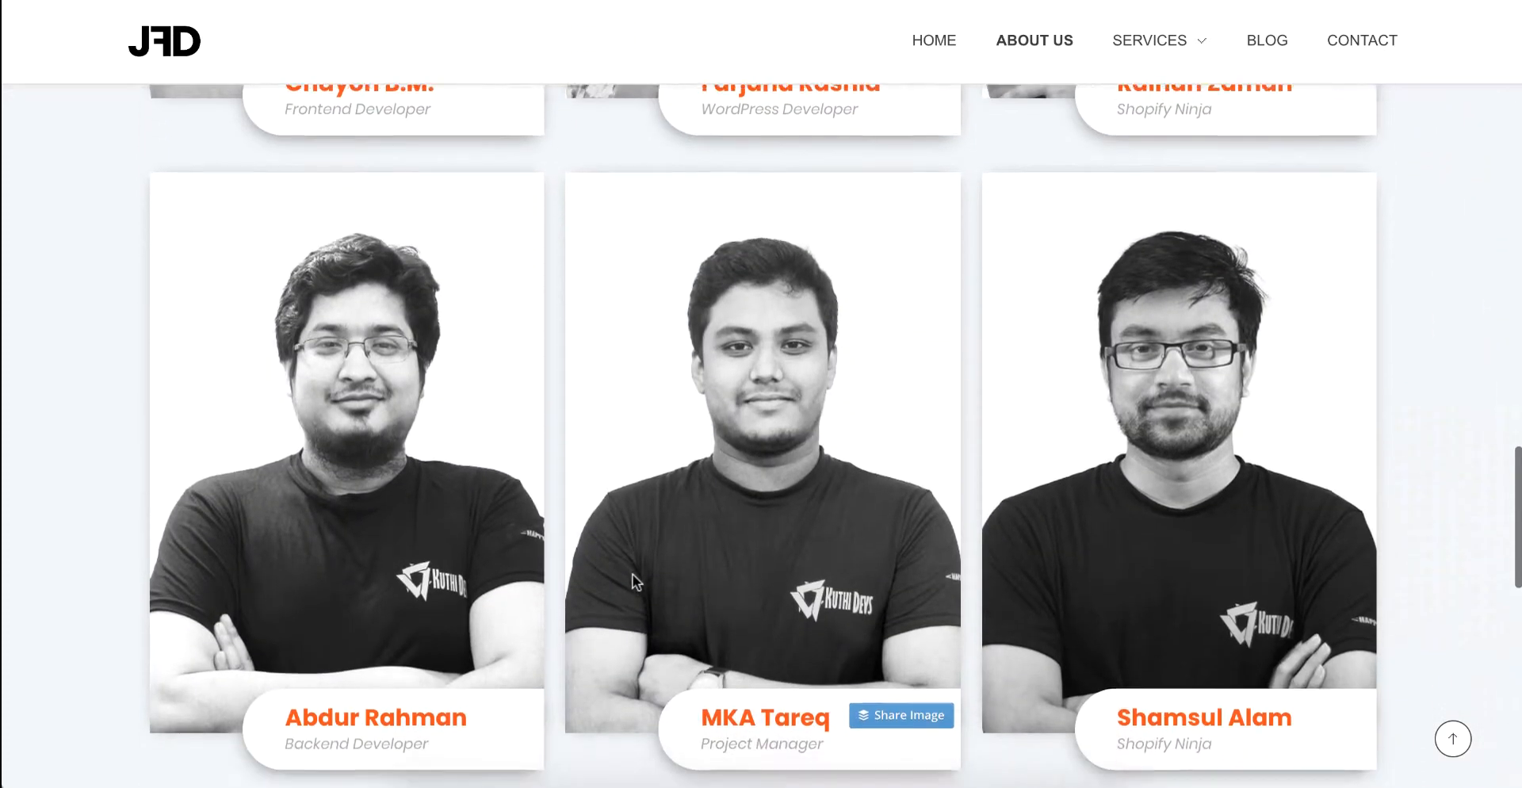
scroll(632, 574, "up", 15)
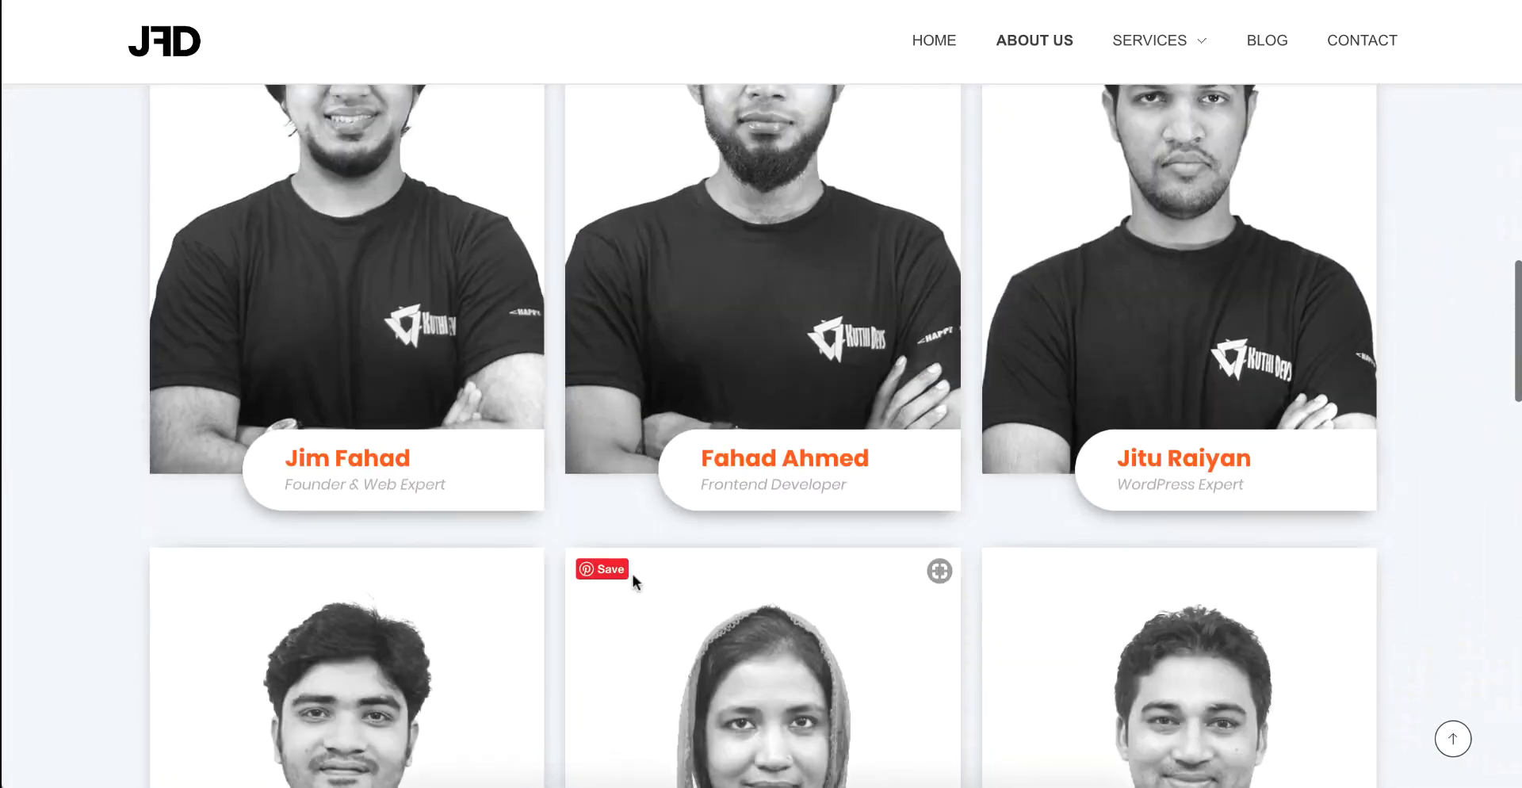
scroll(633, 574, "down", 5)
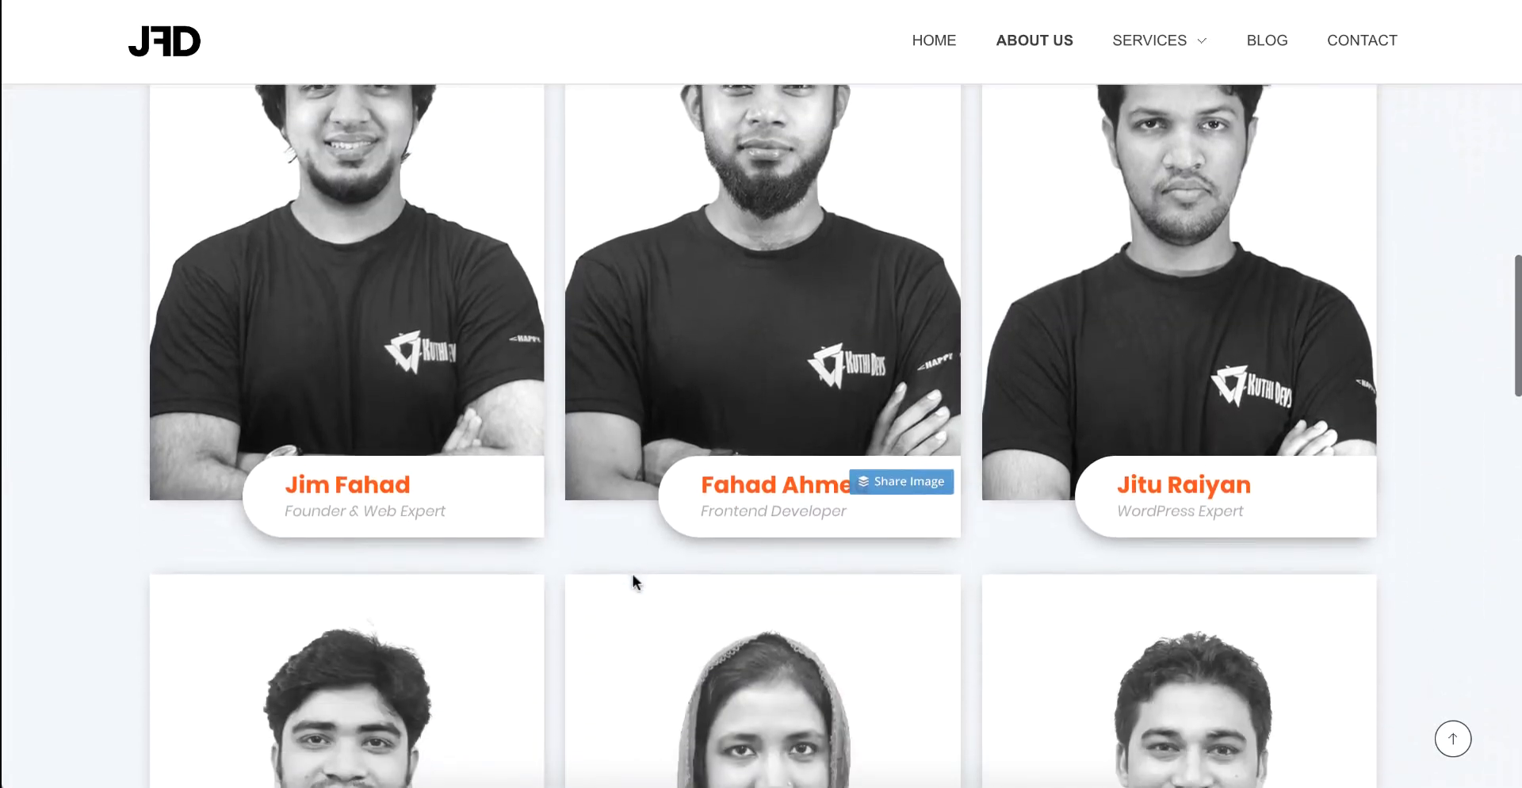
Look through the remaining team member cards on the About Us page and return to the page's header
scroll(632, 575, "down", 14)
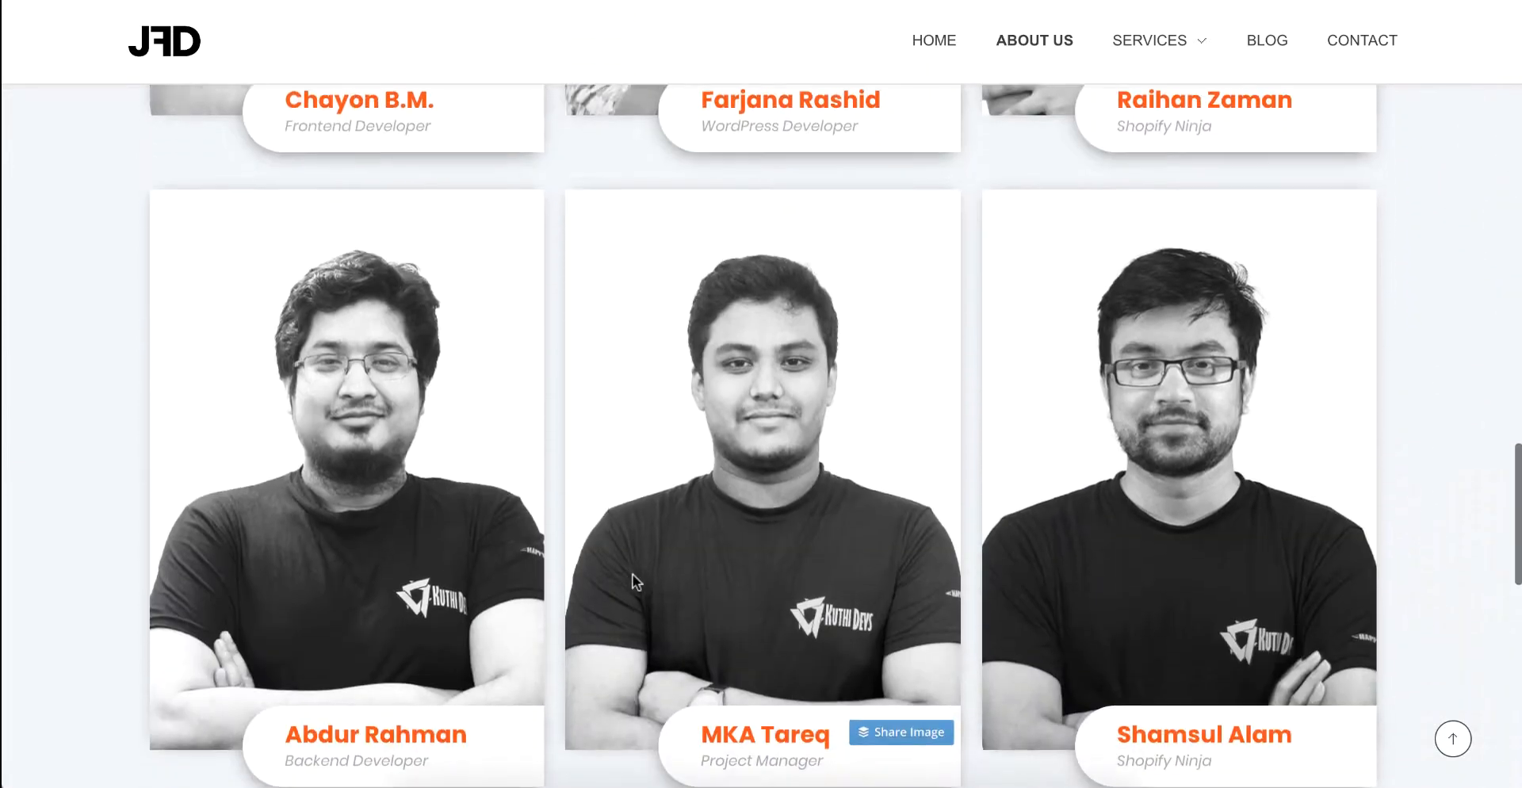
scroll(631, 572, "down", 1)
scroll(631, 572, "up", 18)
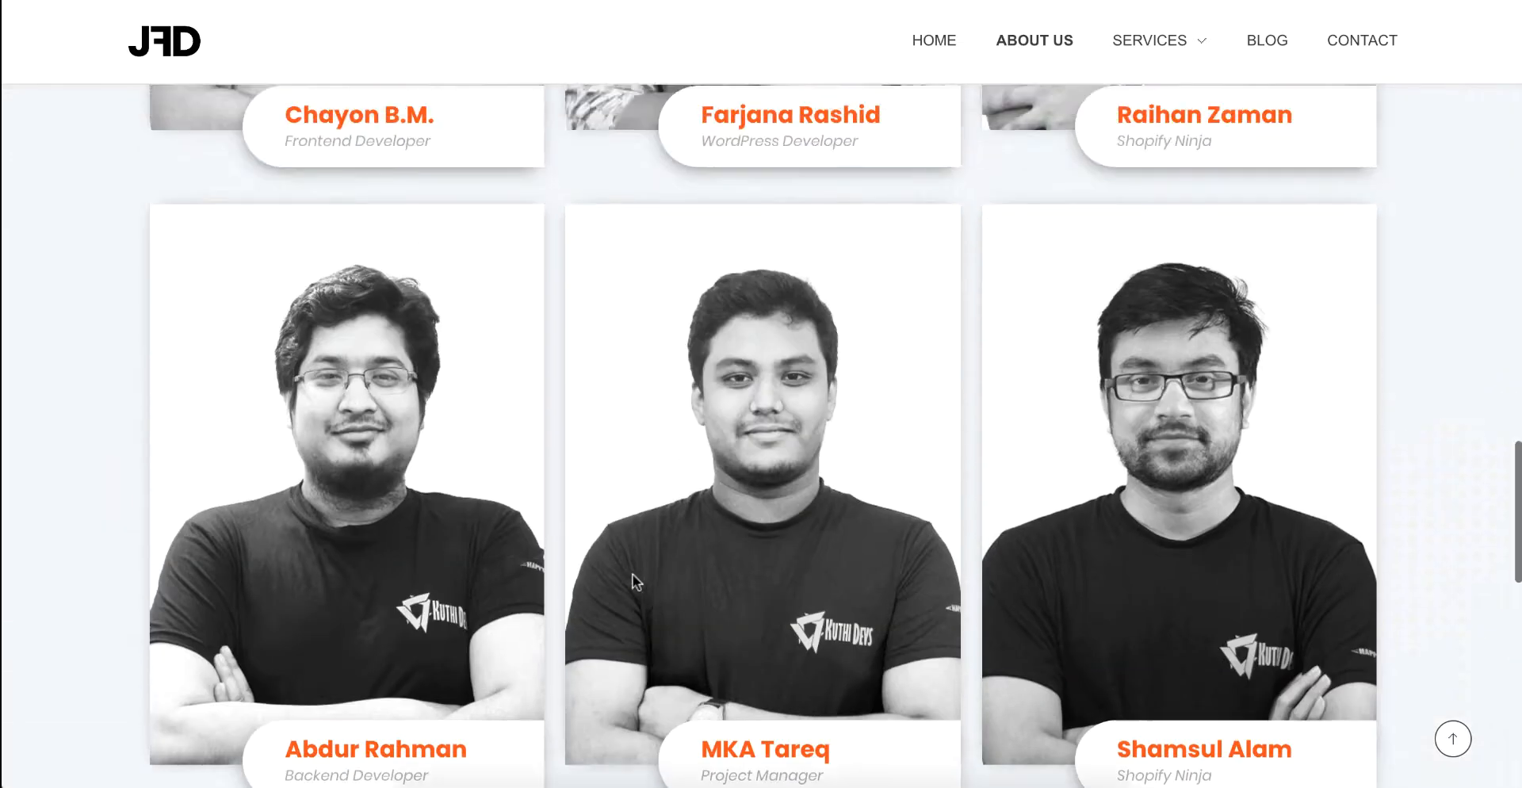
scroll(631, 572, "up", 15)
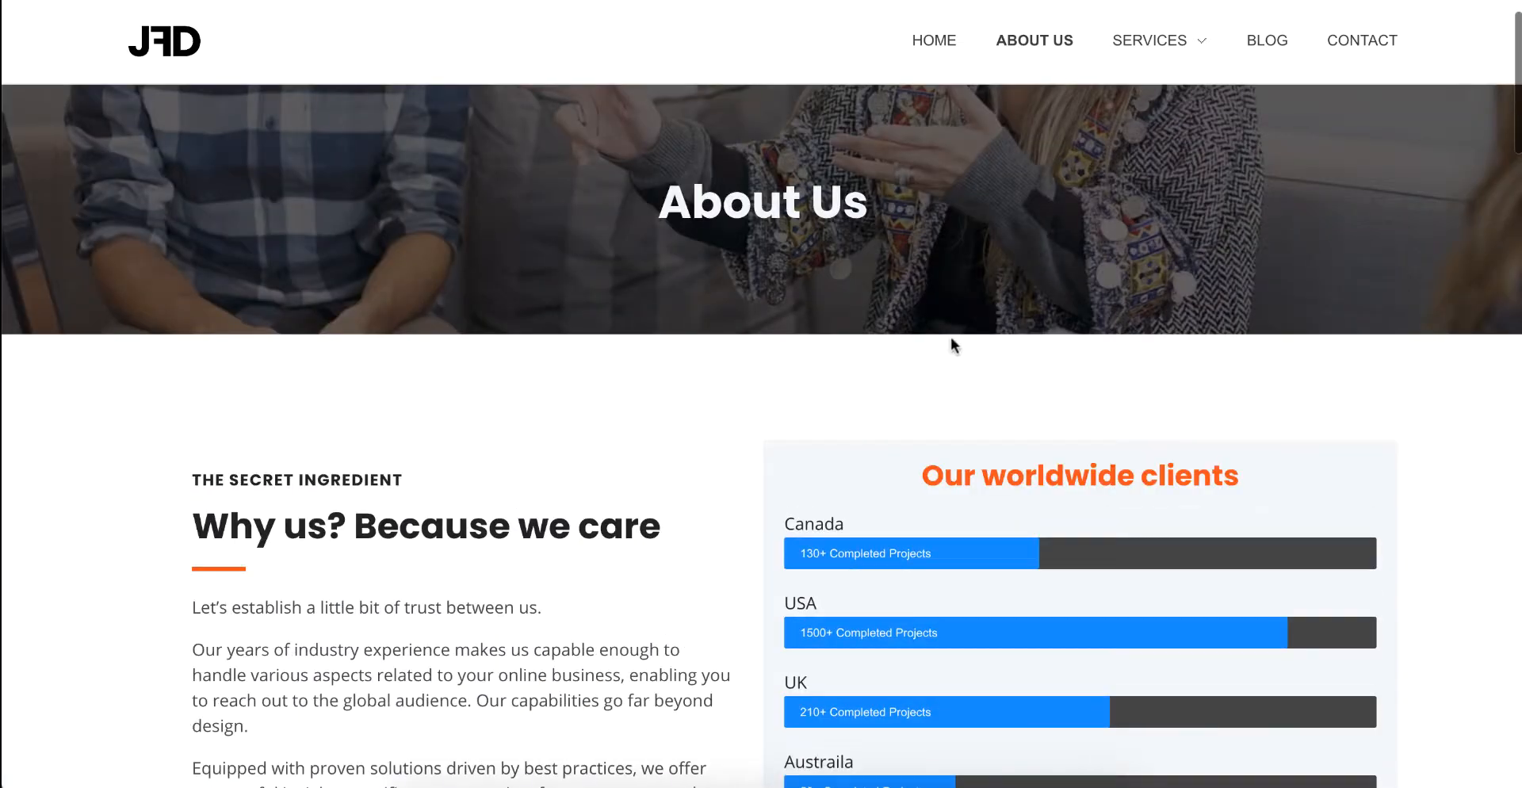
Open the Services page and jump to its Blog Websites section
left_click(1156, 37)
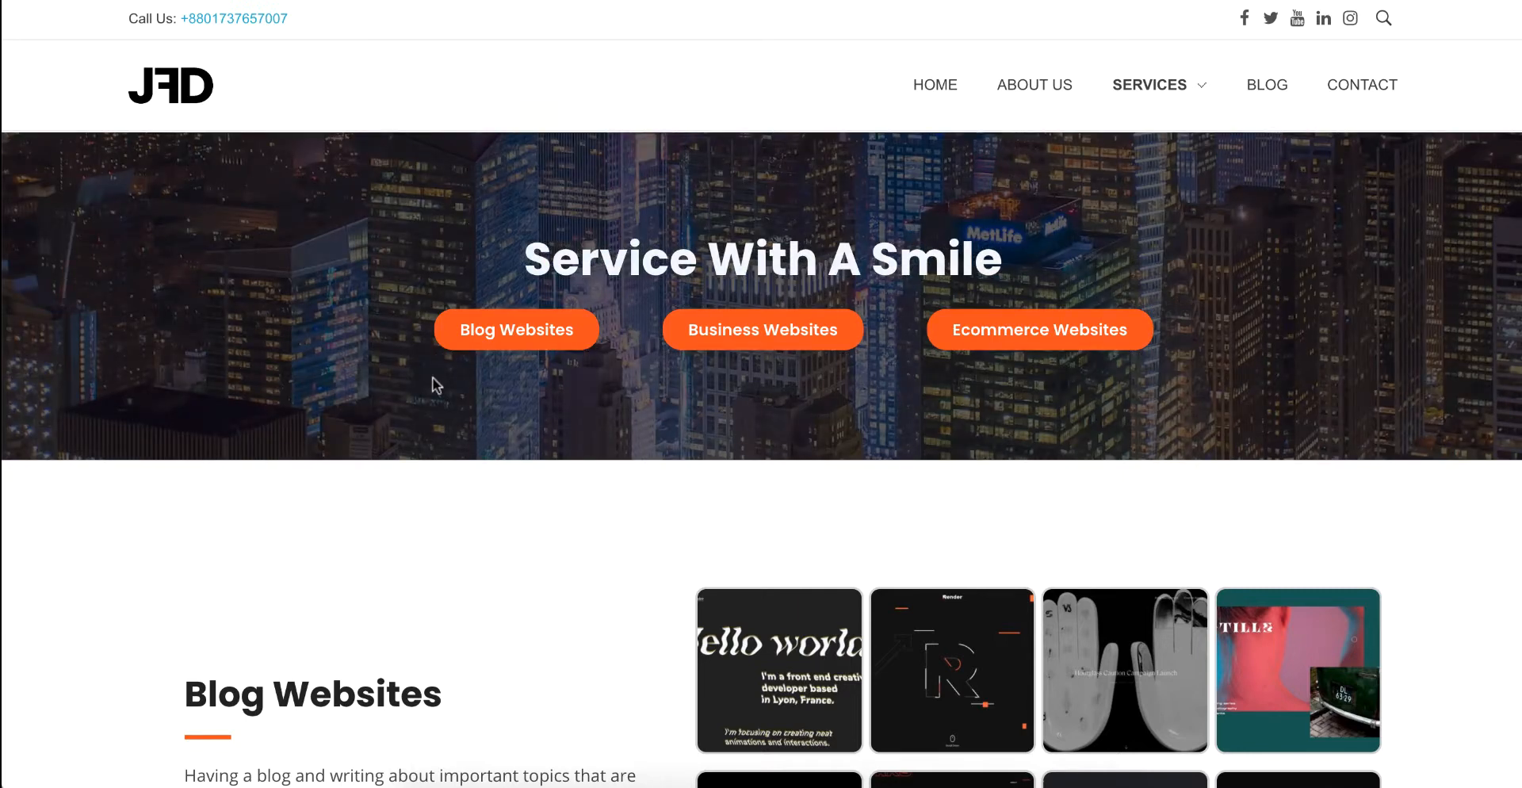
scroll(504, 403, "down", 1)
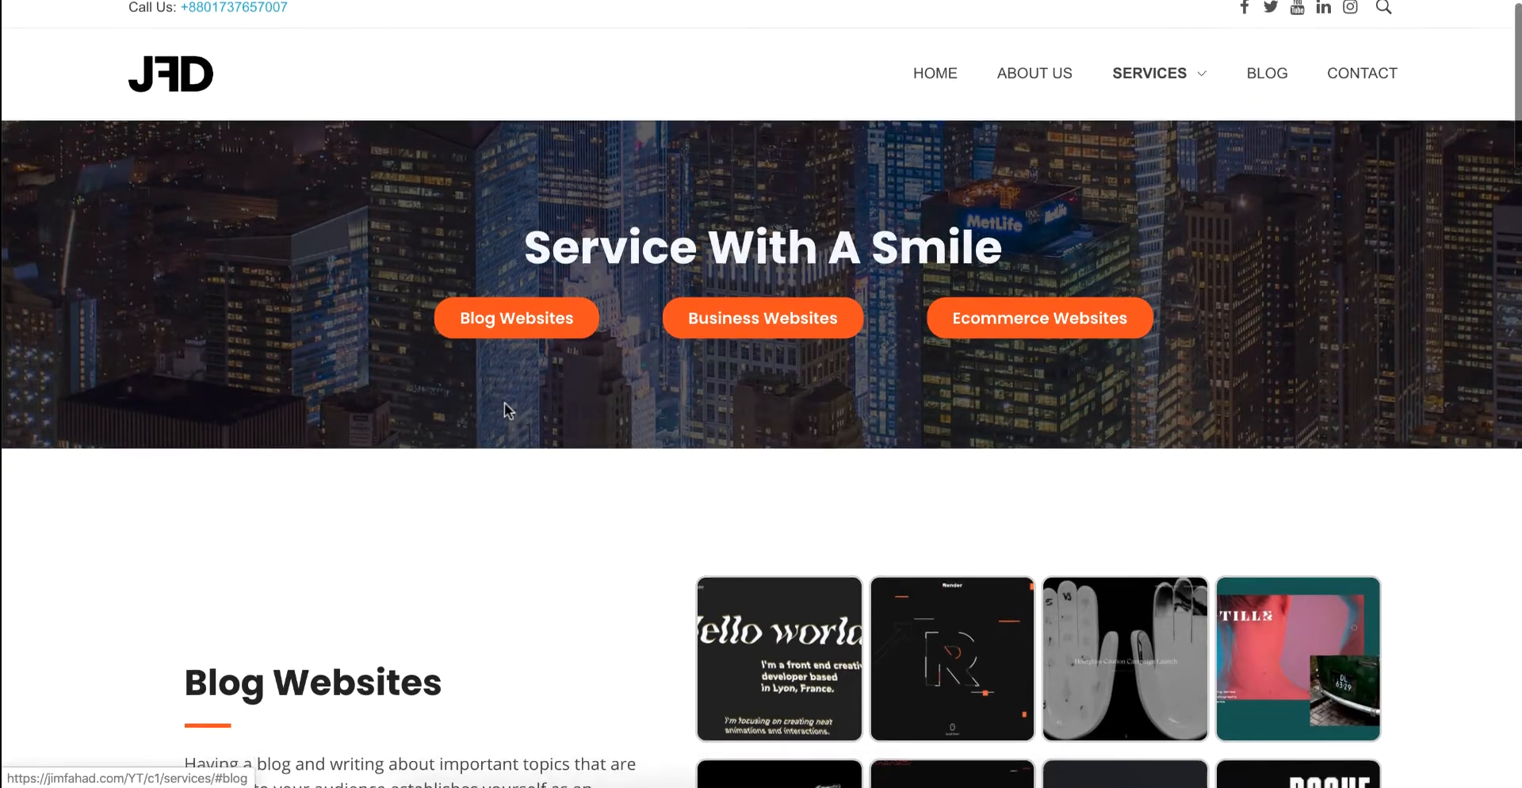
left_click(504, 402)
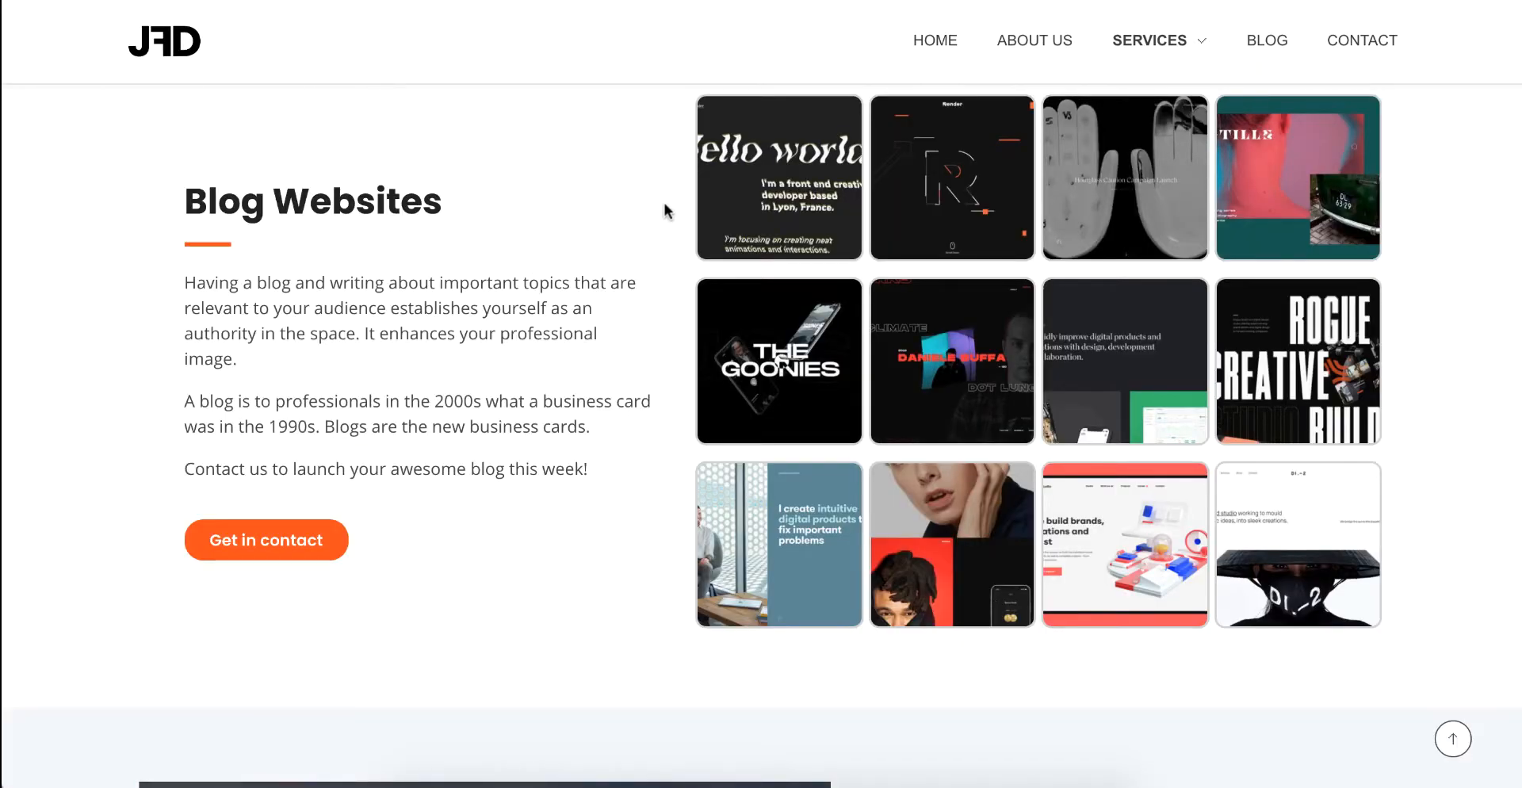
View the Render image from the Blog Websites gallery enlarged, browse the four images after it, and close the lightbox
mouse_move(851, 342)
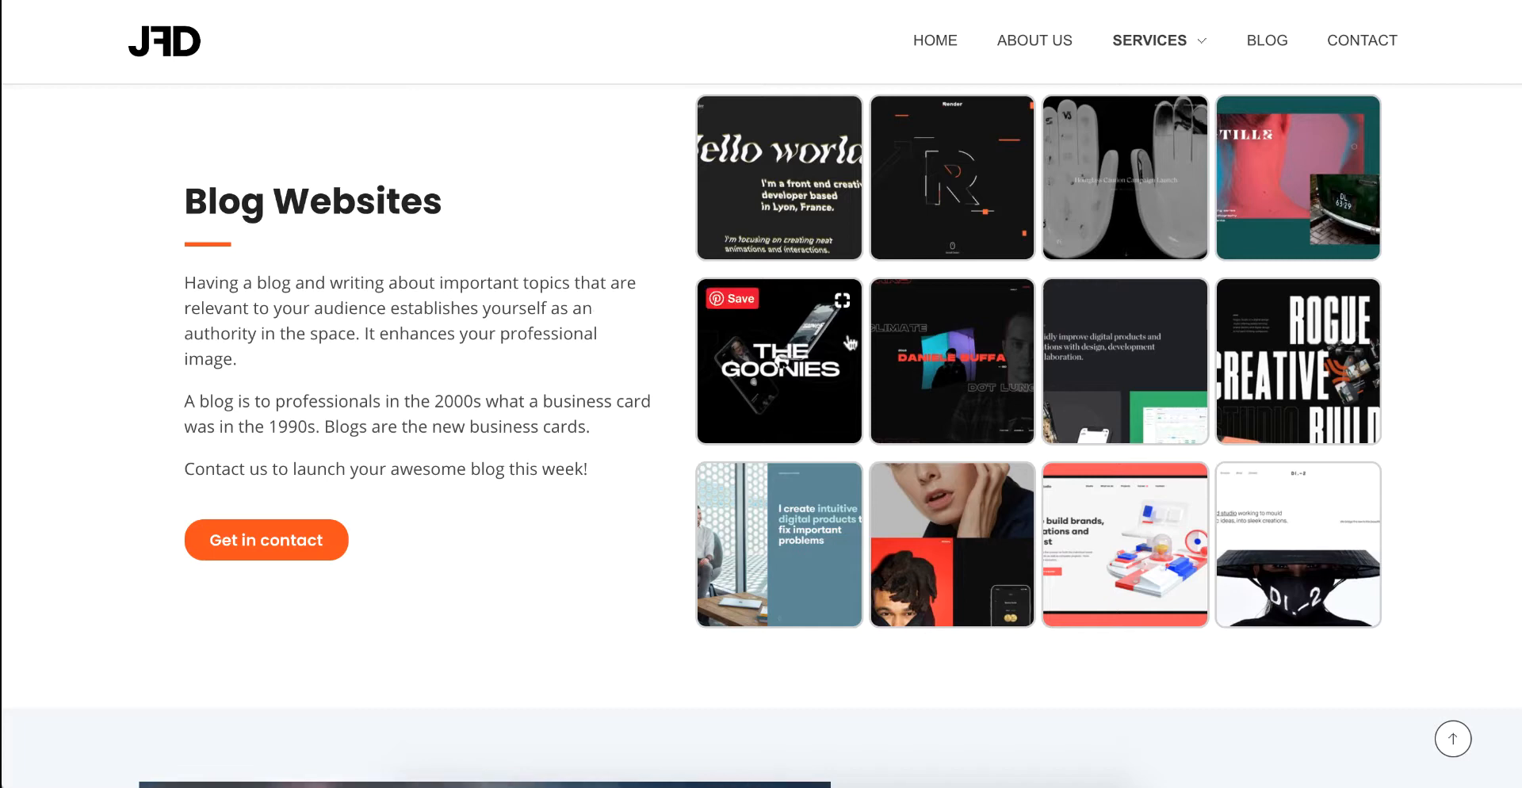
mouse_move(1010, 261)
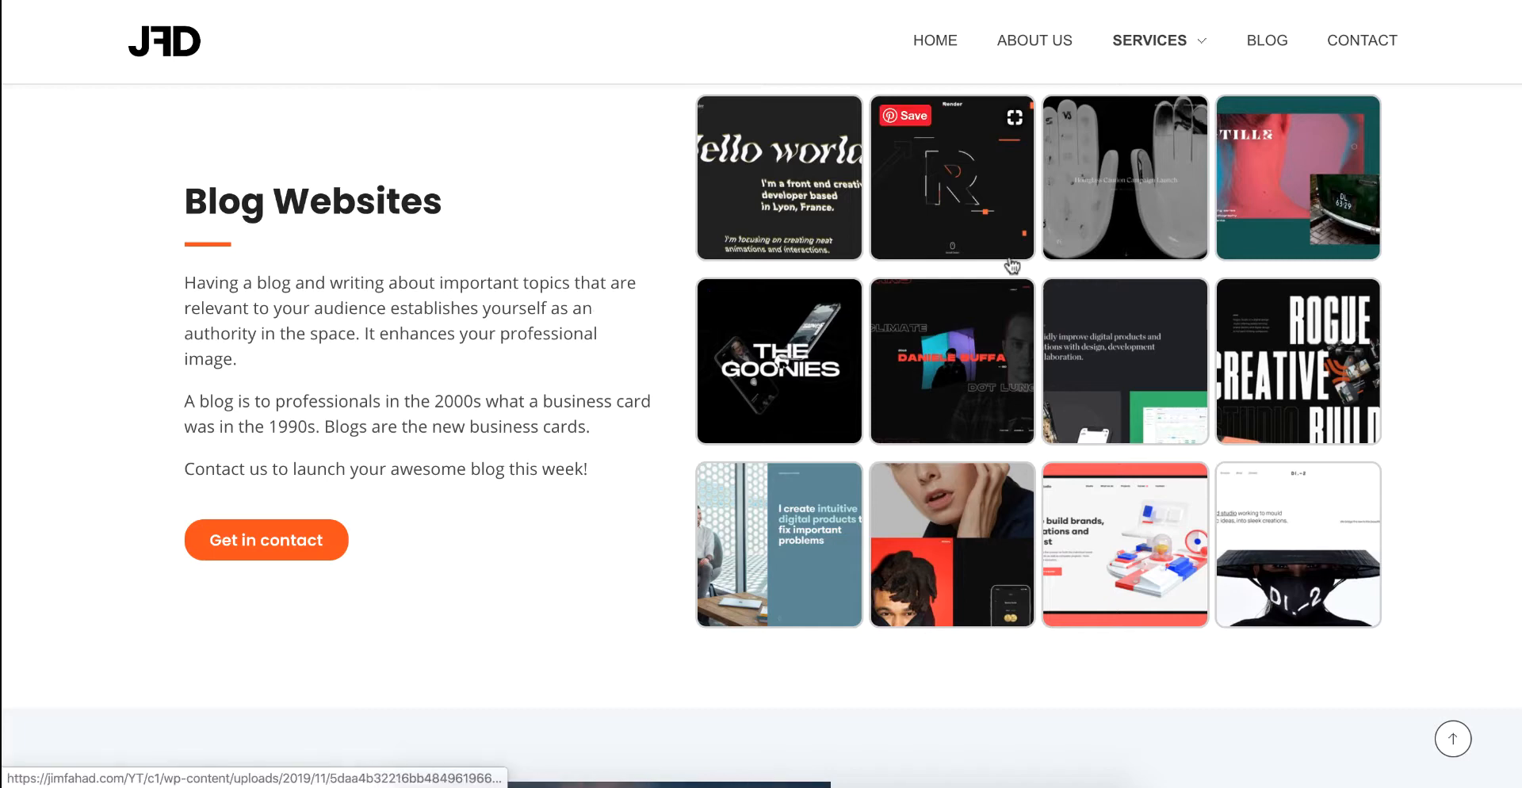
left_click(977, 182)
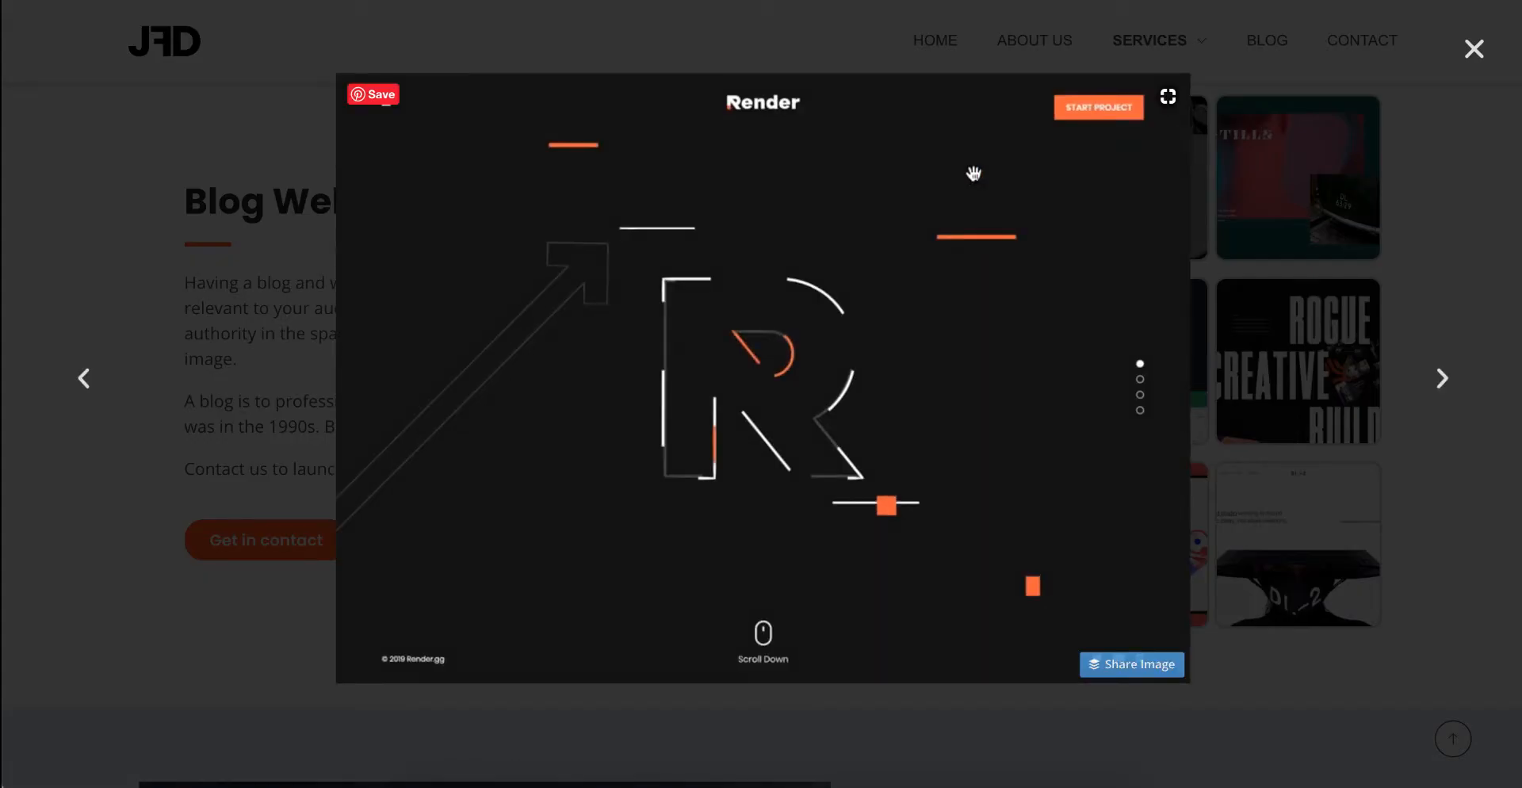
key("Right")
key("Right")
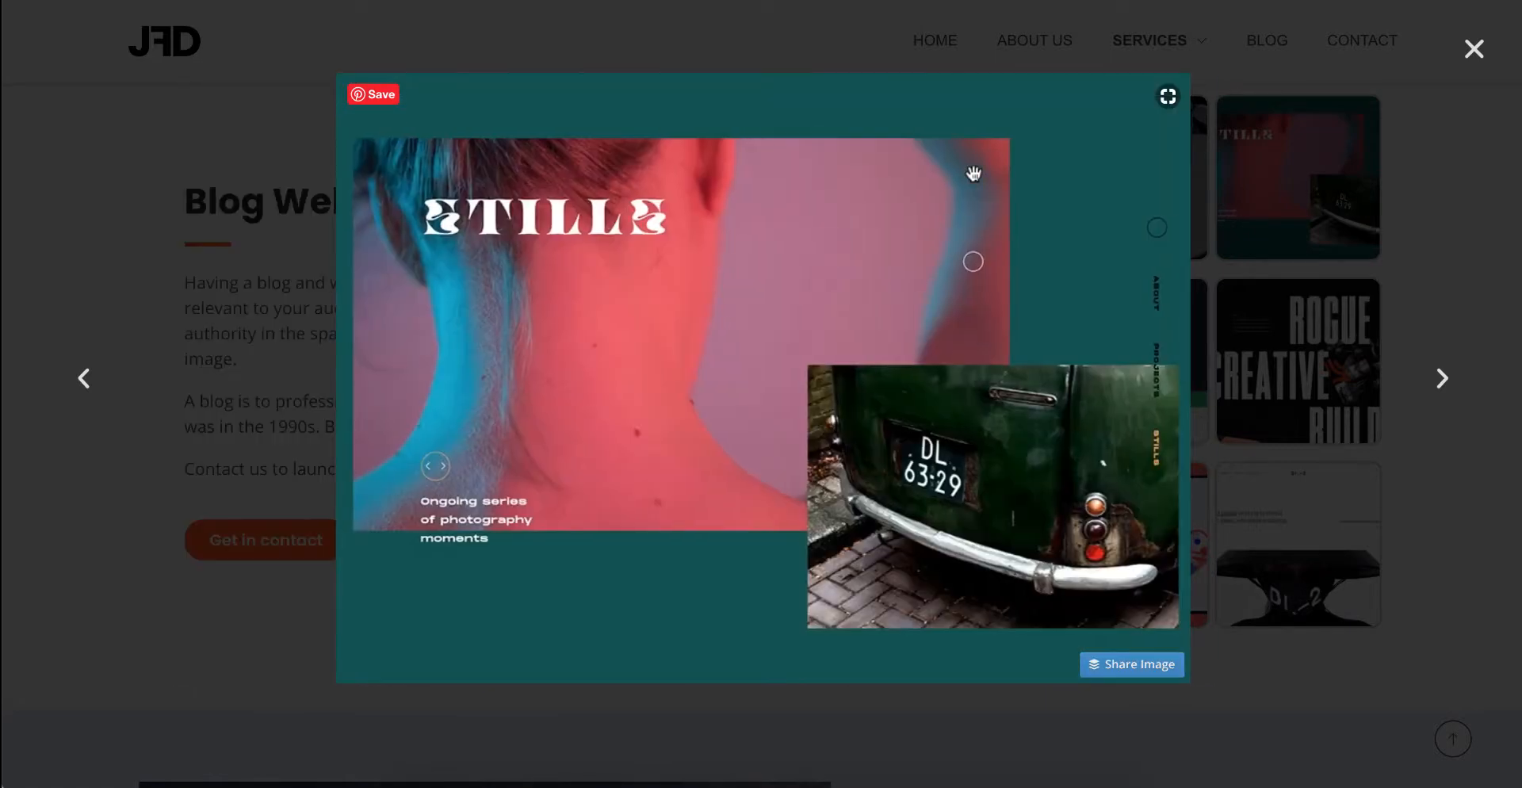
key("Right")
key("Right")
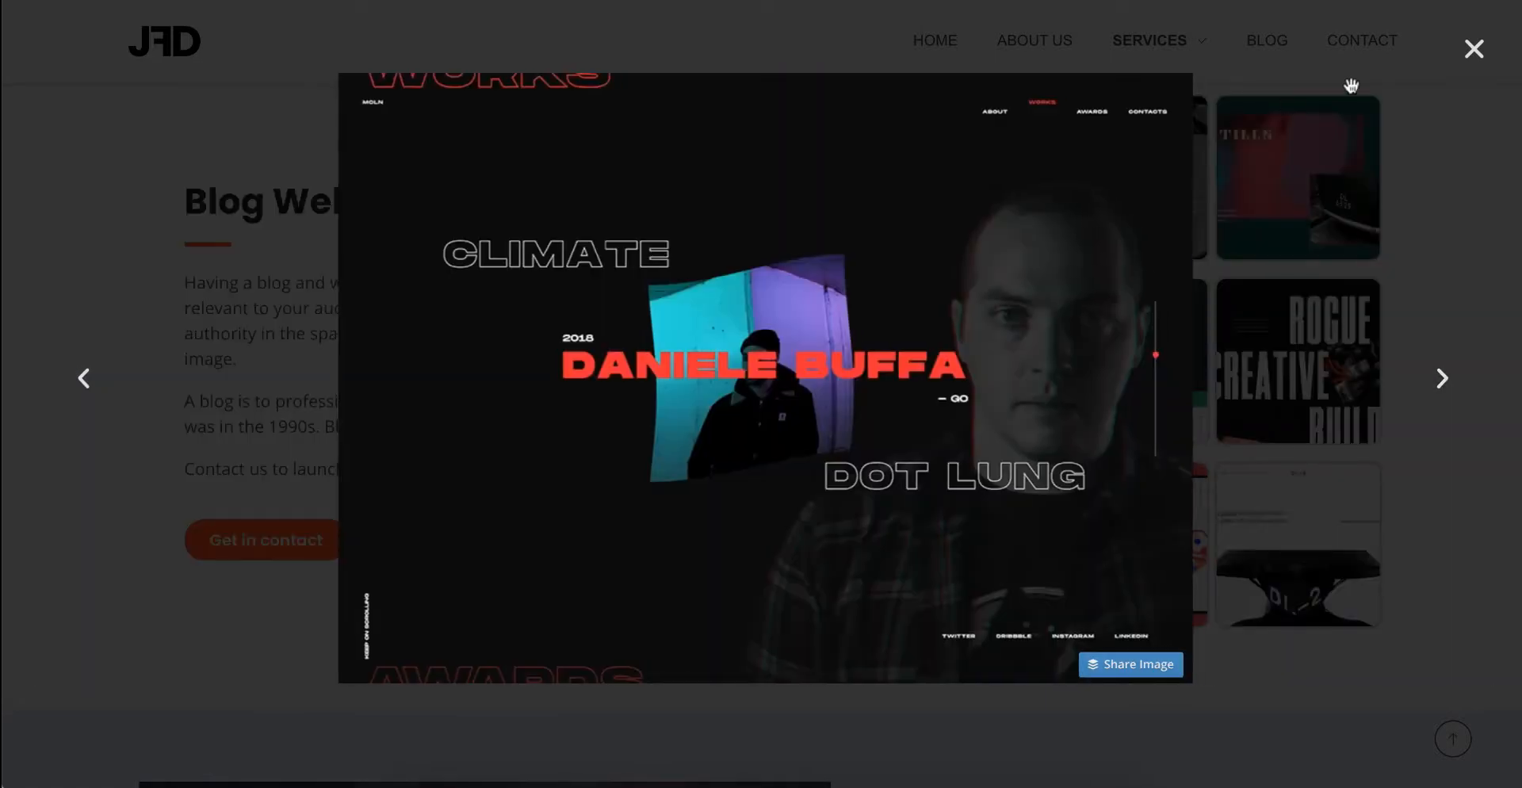
left_click(1474, 48)
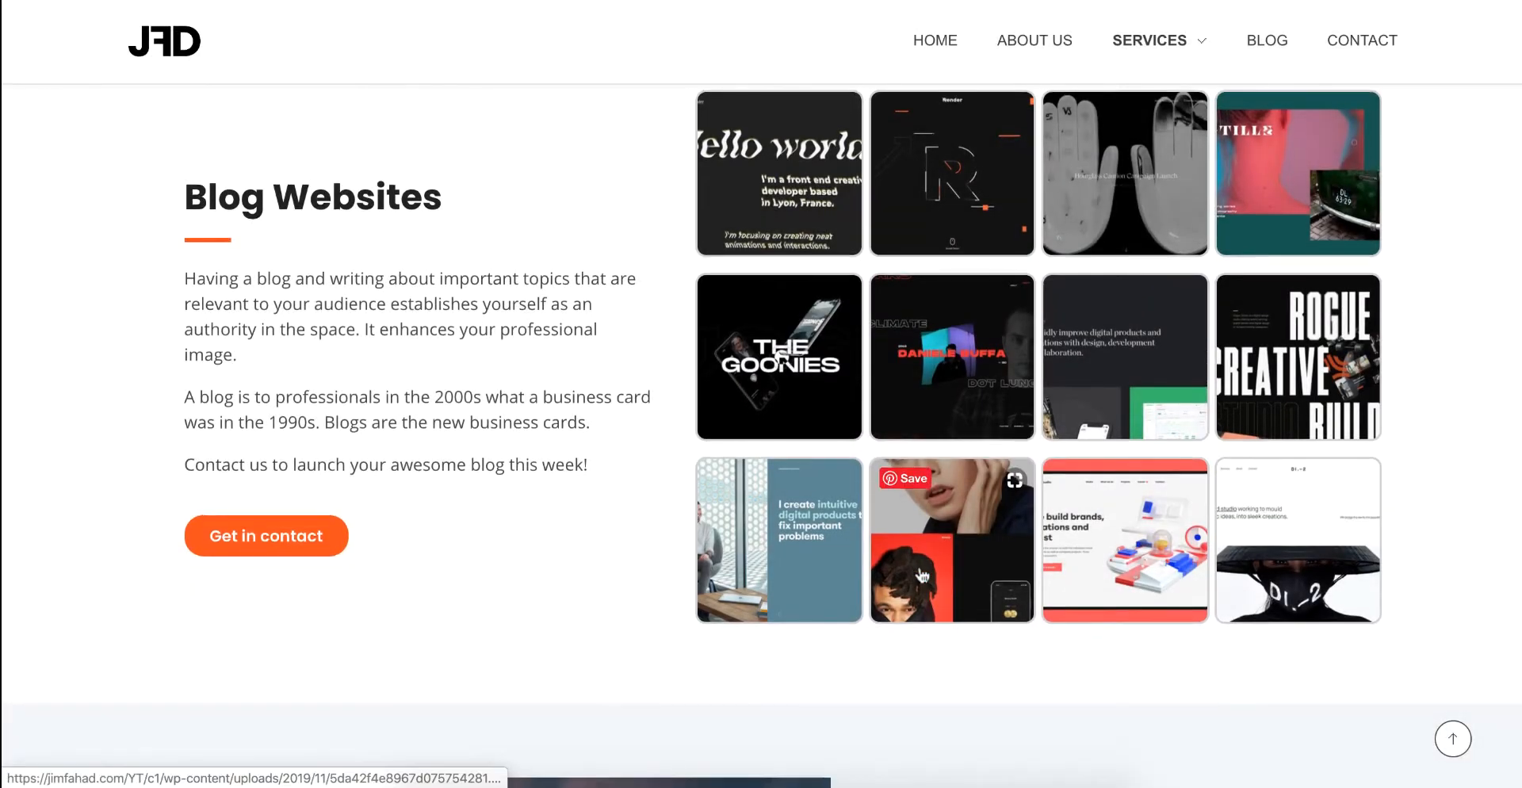
Examine the Business Websites, Ecommerce Websites and counter sections, and follow the Ecommerce section's contact link to the Contact Us Now form
scroll(921, 577, "down", 5)
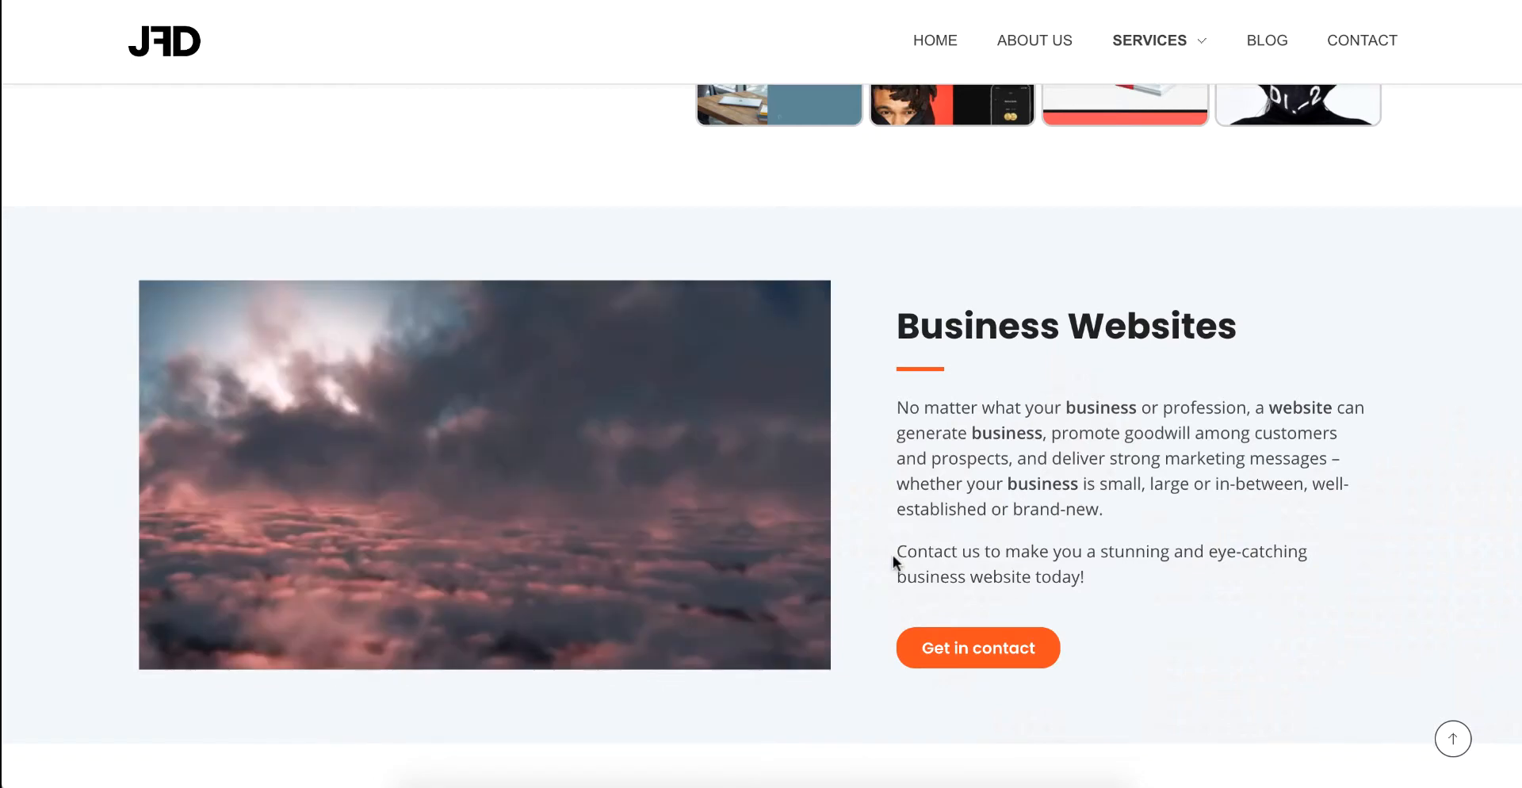
scroll(892, 555, "down", 8)
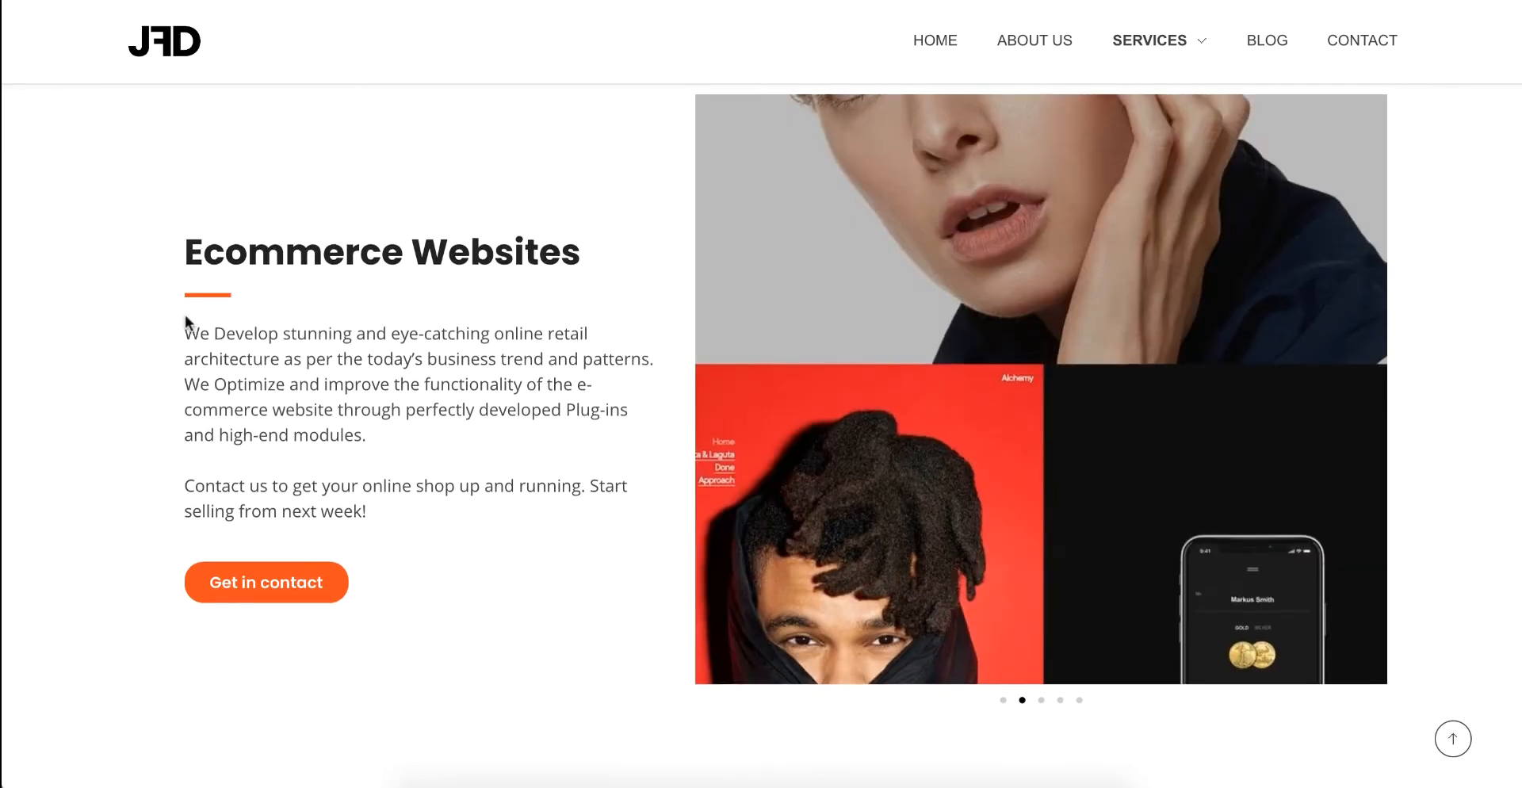
scroll(186, 317, "down", 5)
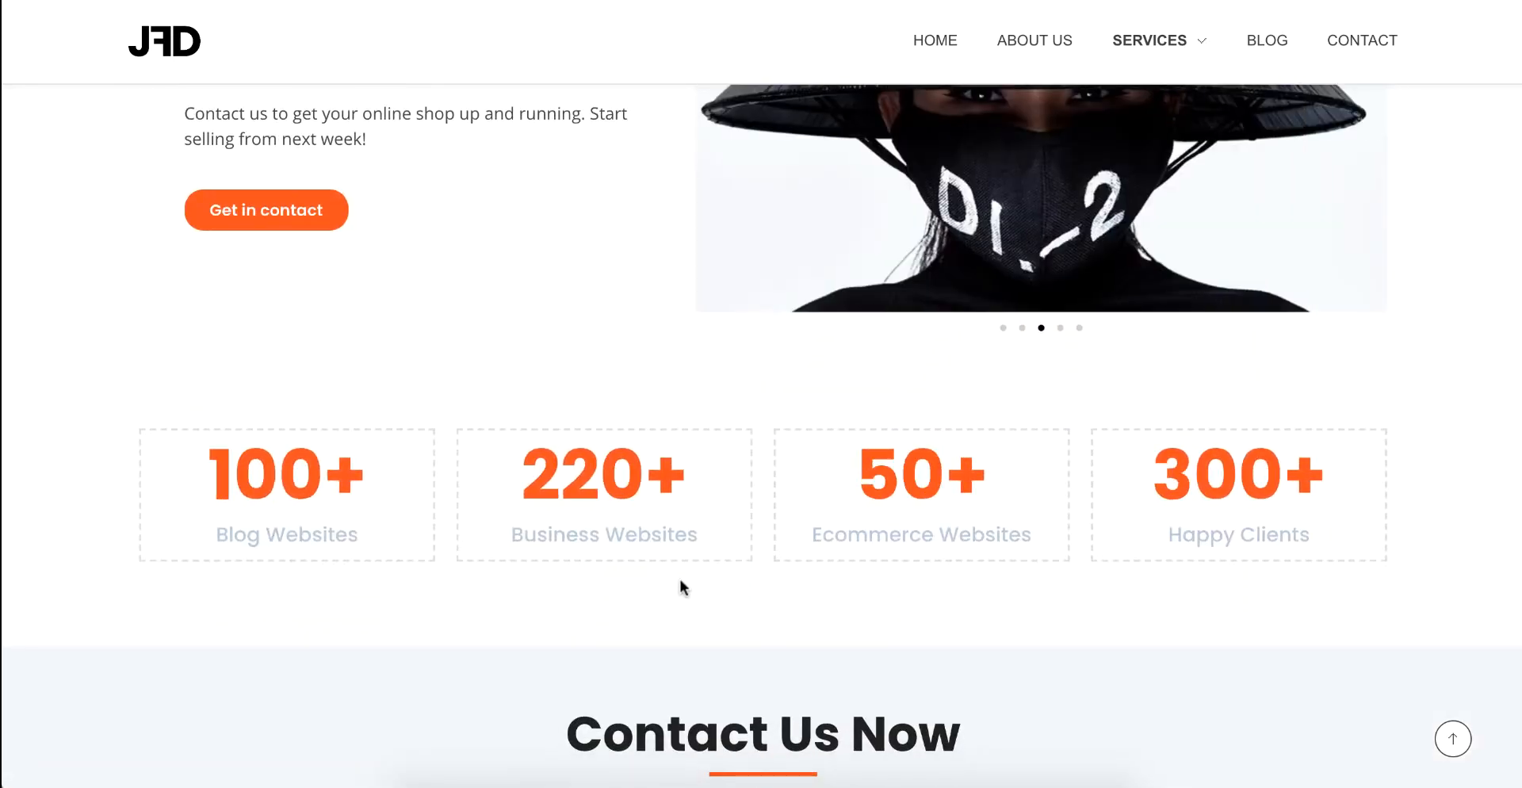
scroll(530, 520, "up", 1)
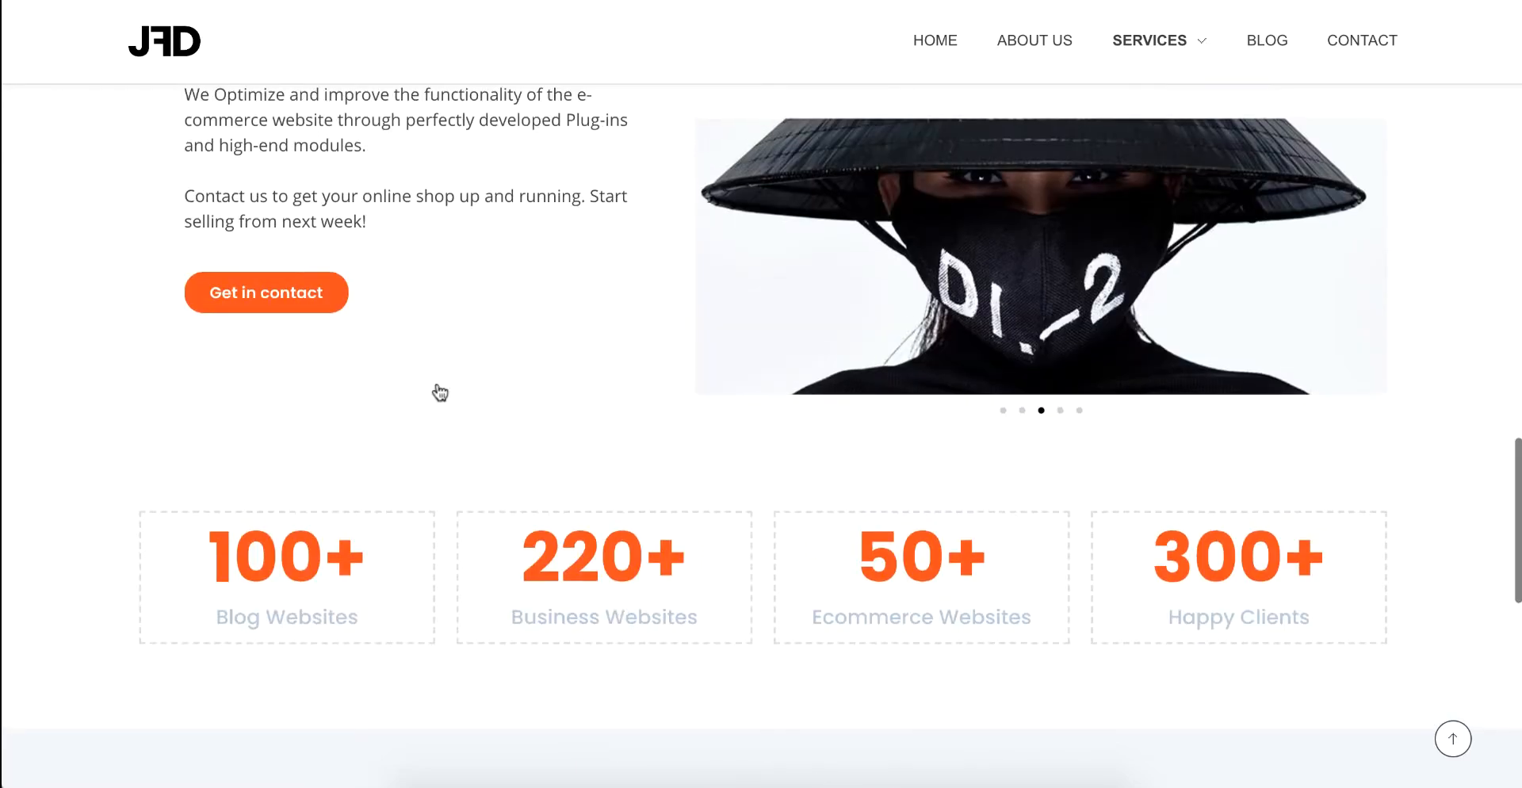
left_click(307, 296)
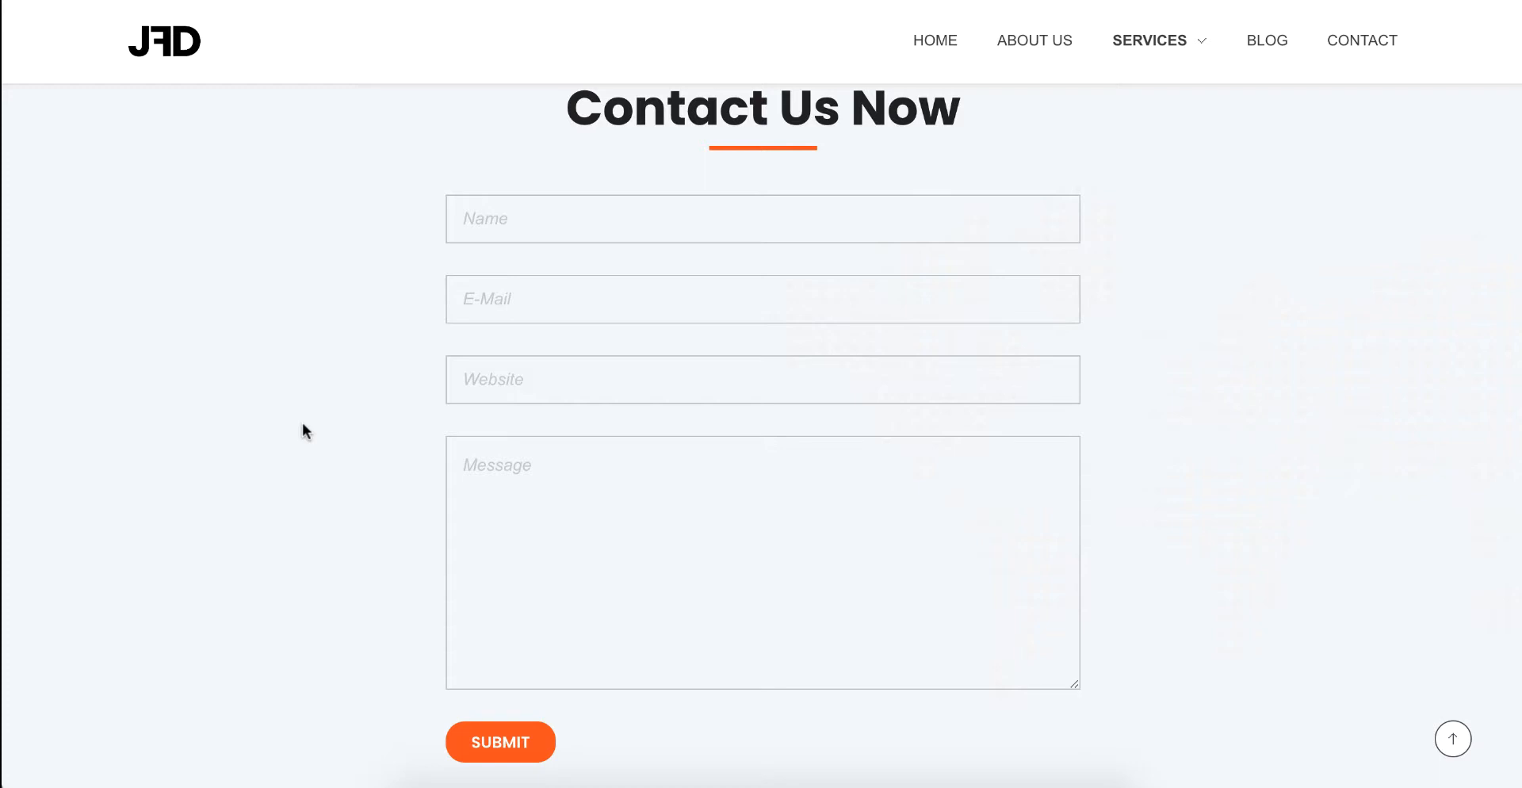
Open the Blog page and look over its grid of post cards
left_click(1274, 50)
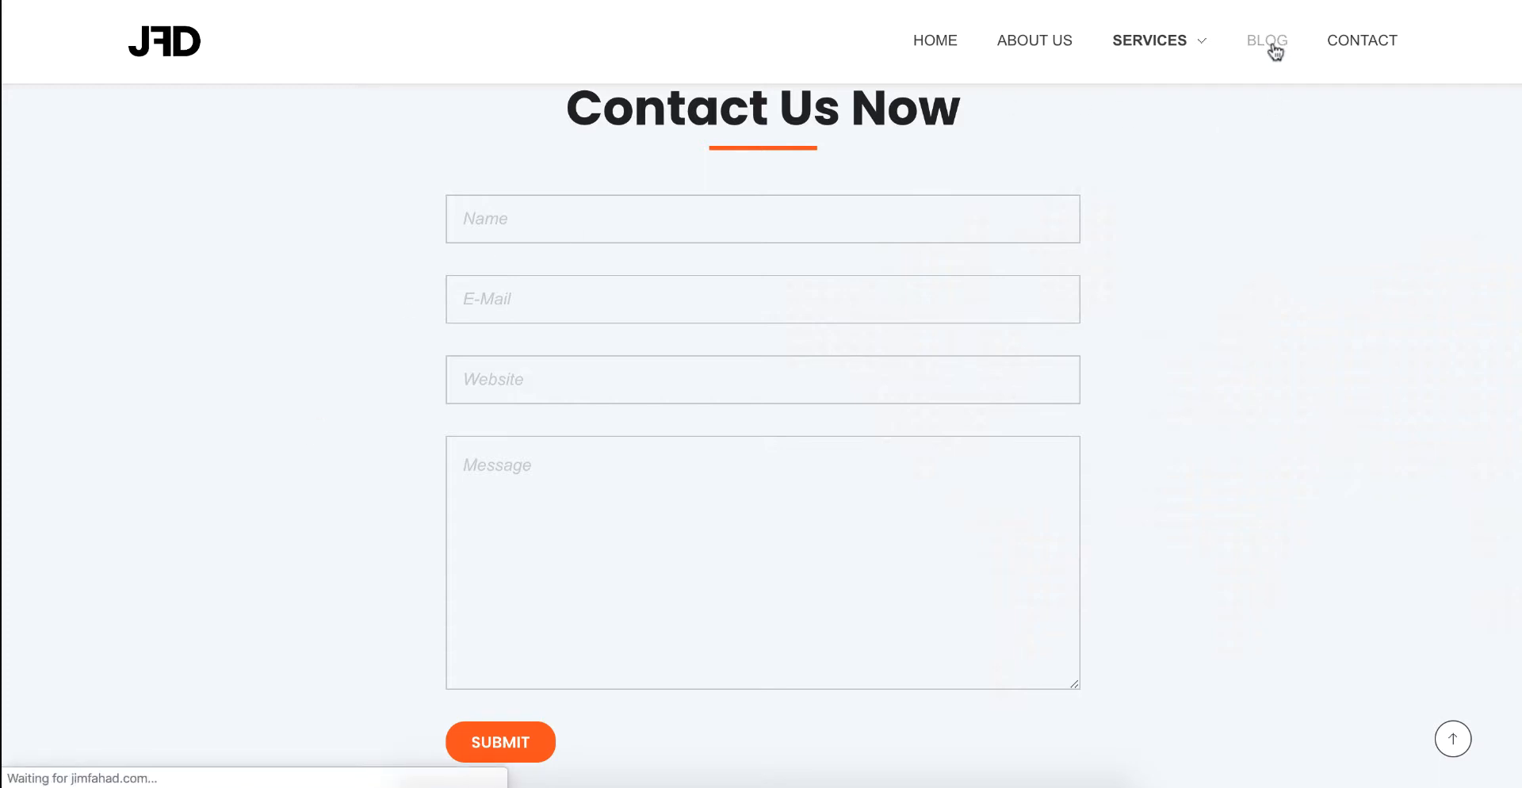
scroll(536, 489, "down", 1)
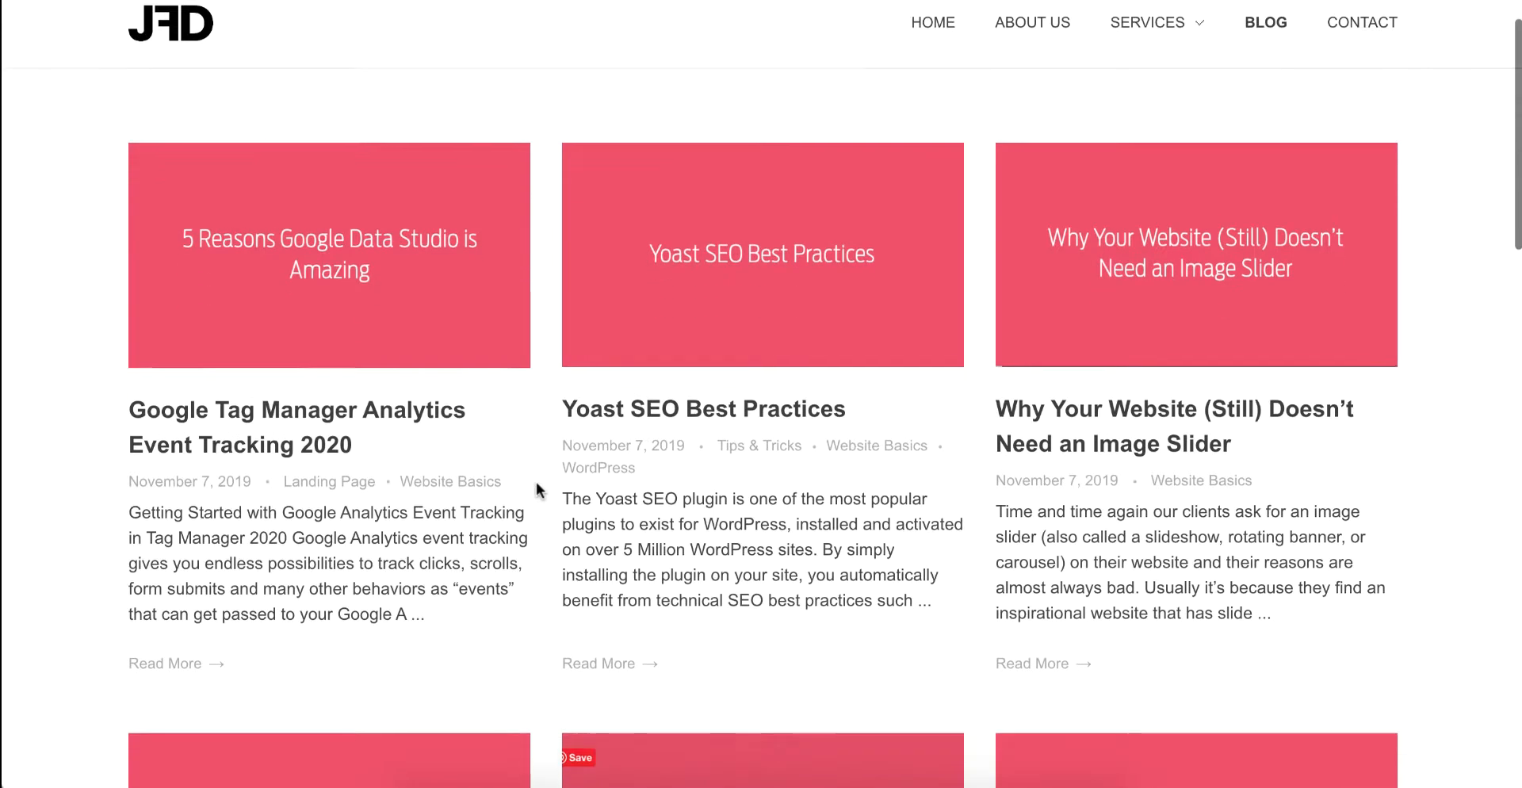
scroll(536, 489, "down", 4)
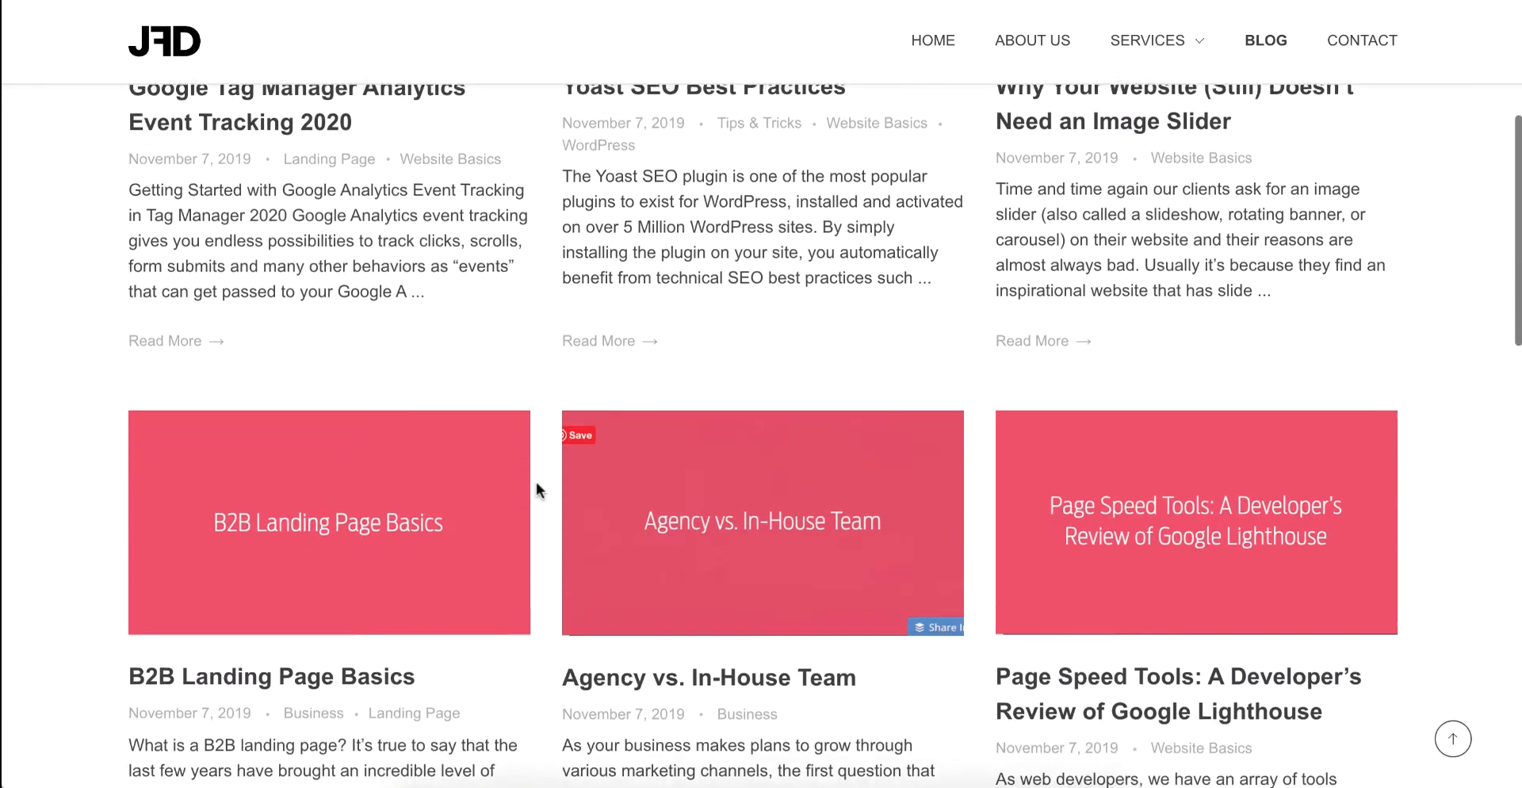
scroll(535, 484, "down", 4)
scroll(536, 484, "up", 7)
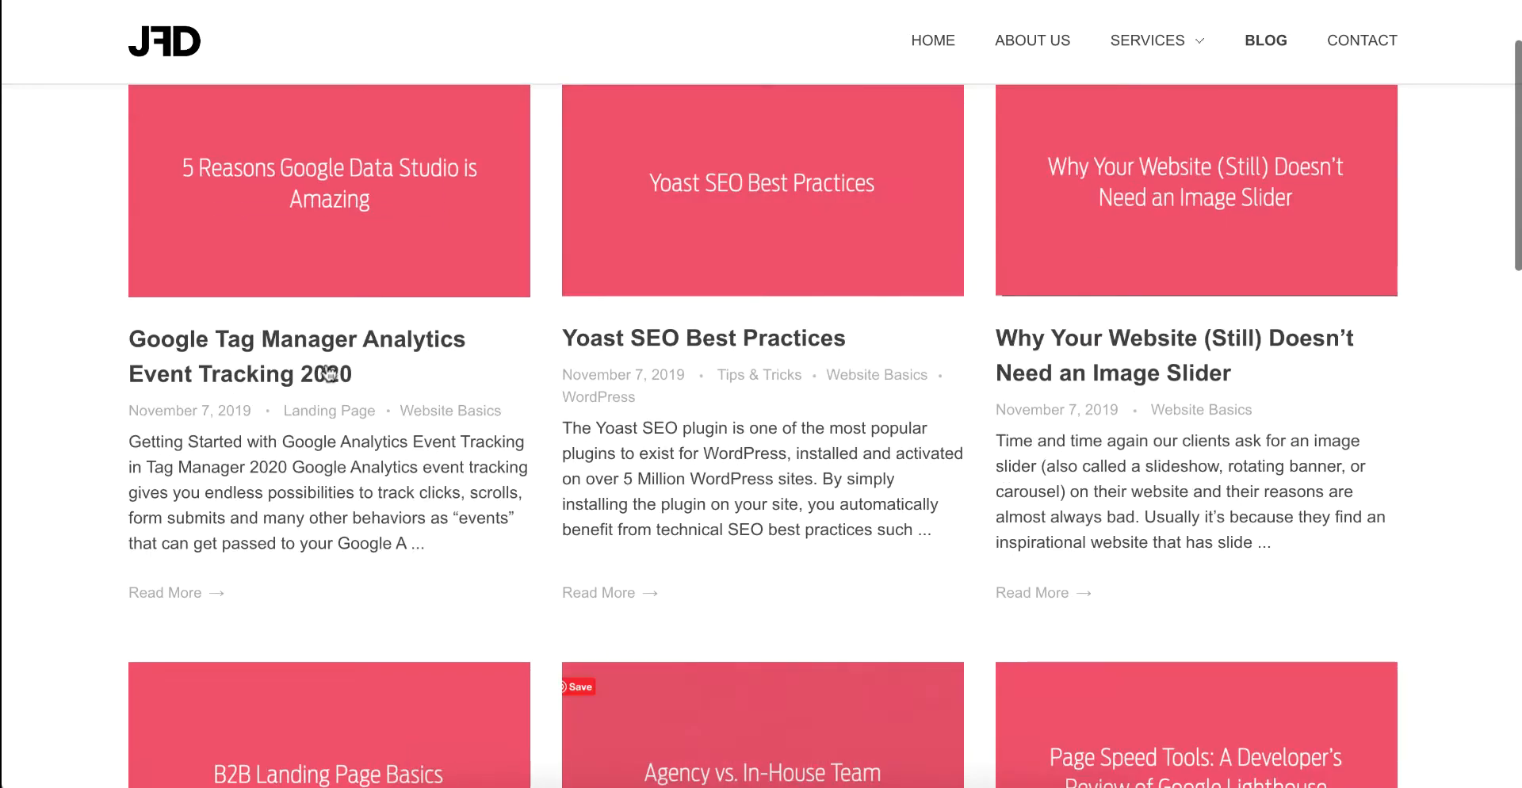
Open the post Google Tag Manager Analytics Event Tracking 2020 and skim its content down to the author bio
left_click(330, 373)
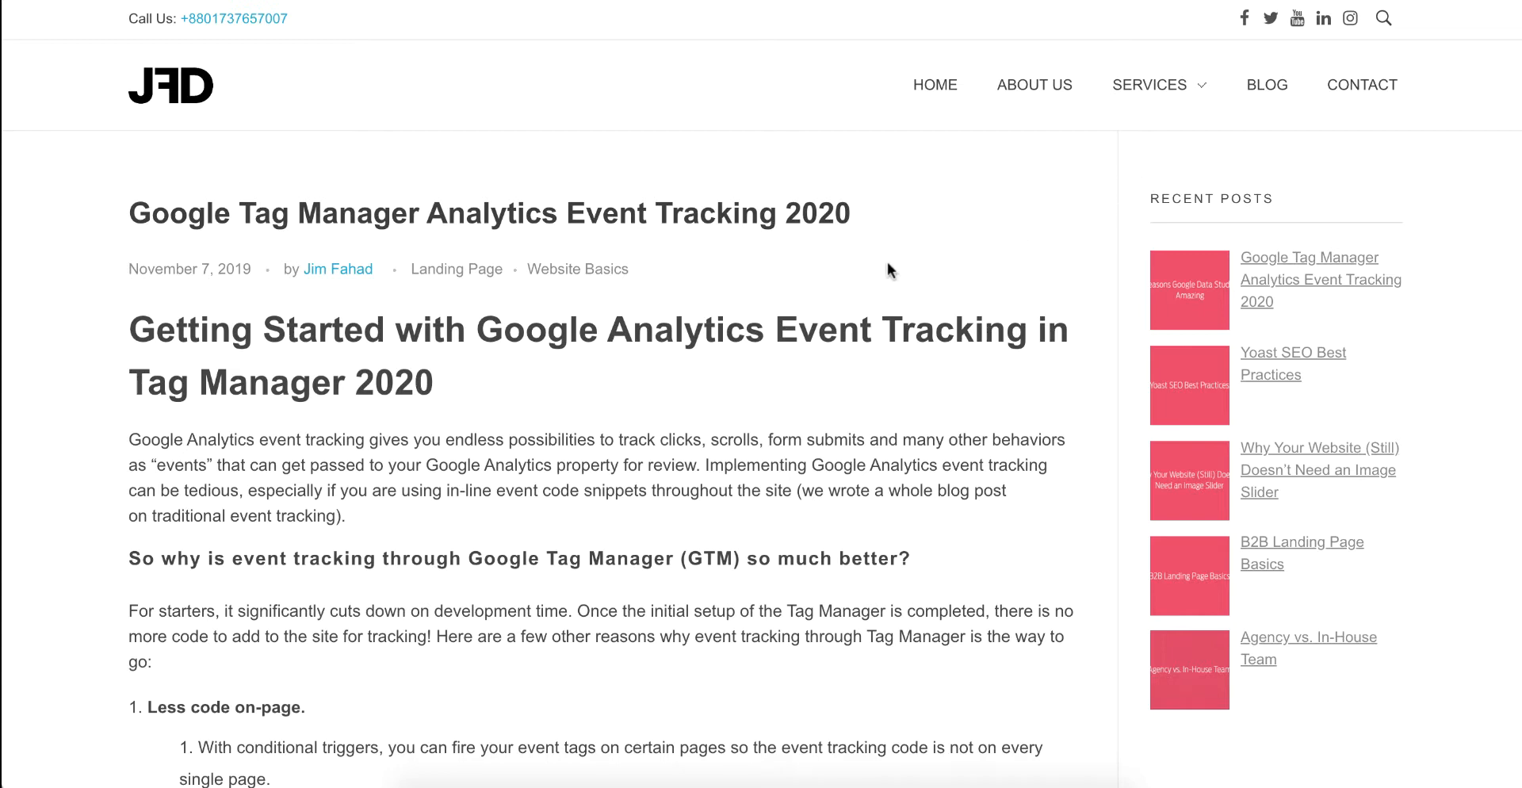
scroll(813, 388, "down", 4)
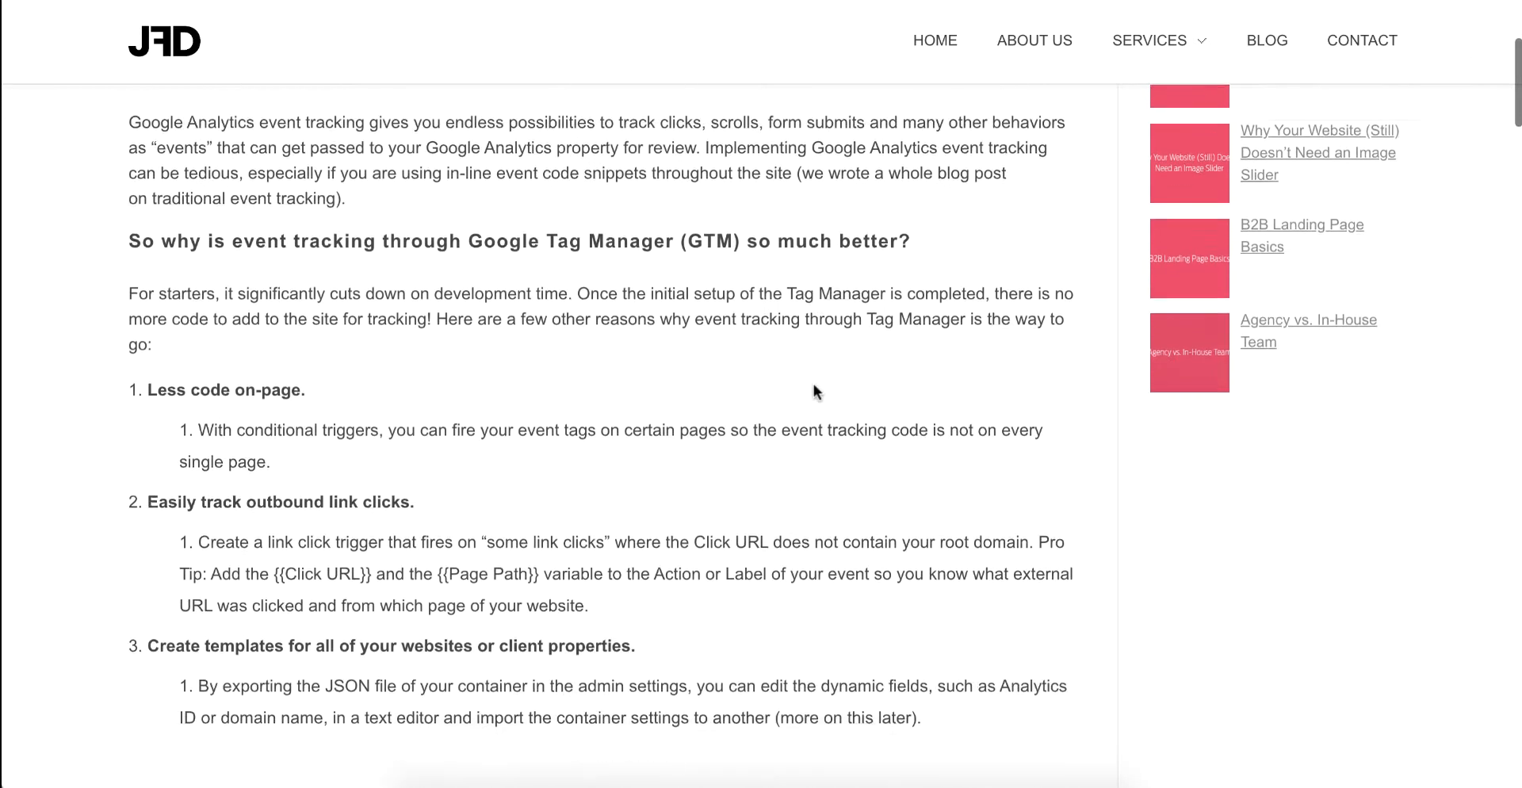
scroll(813, 390, "down", 14)
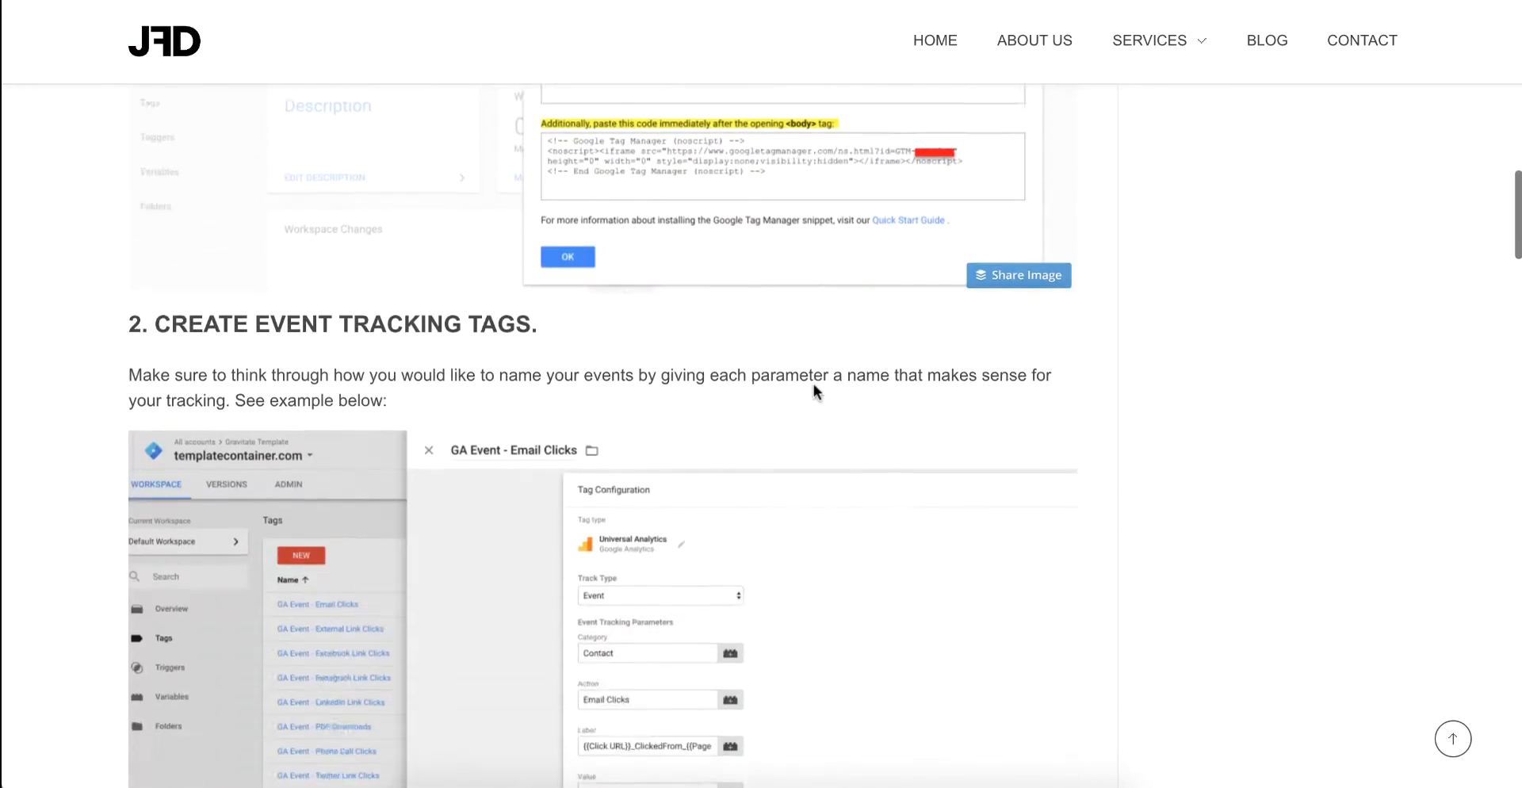
scroll(814, 384, "down", 18)
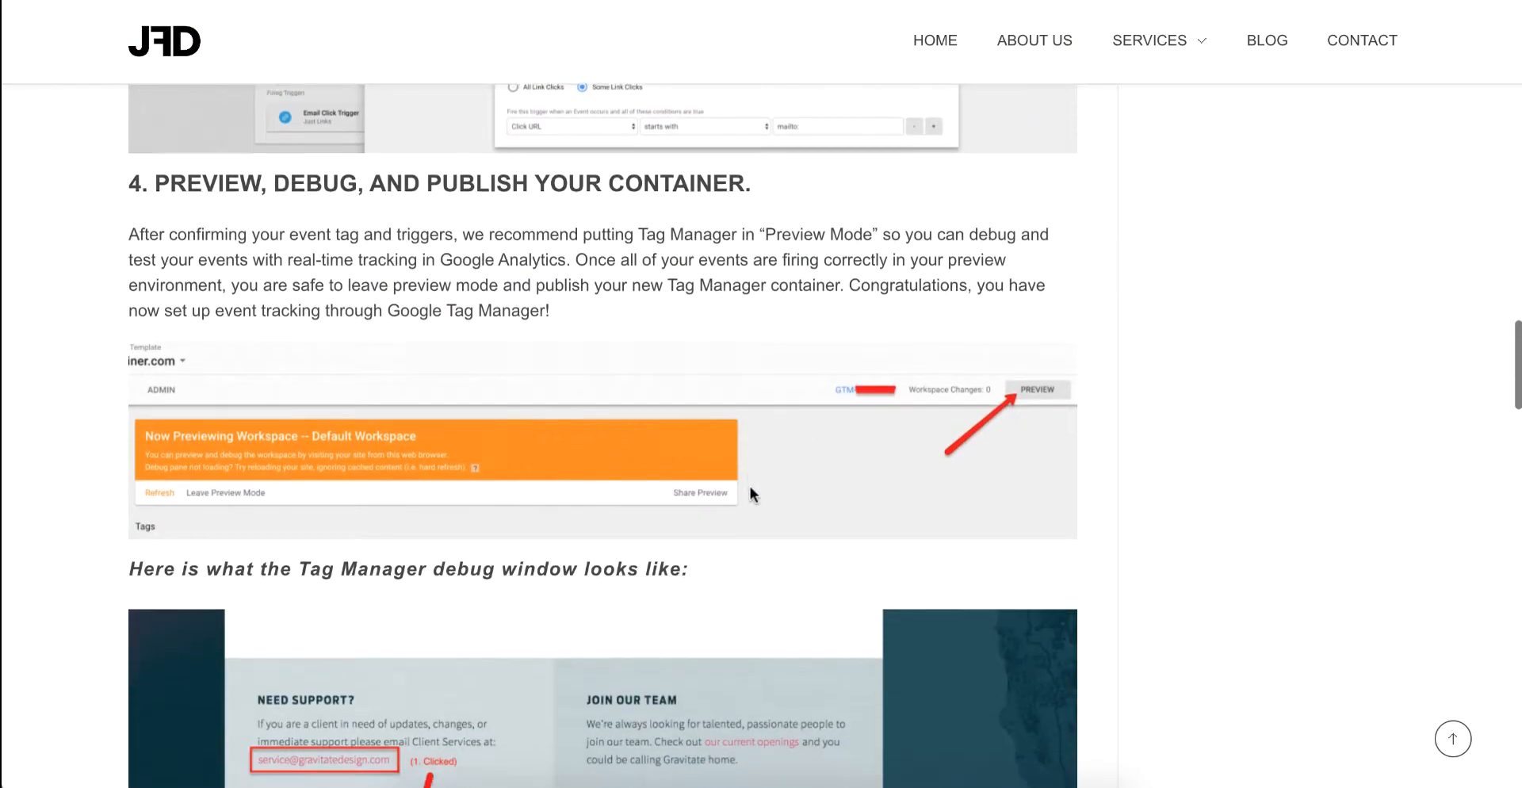
scroll(751, 494, "down", 20)
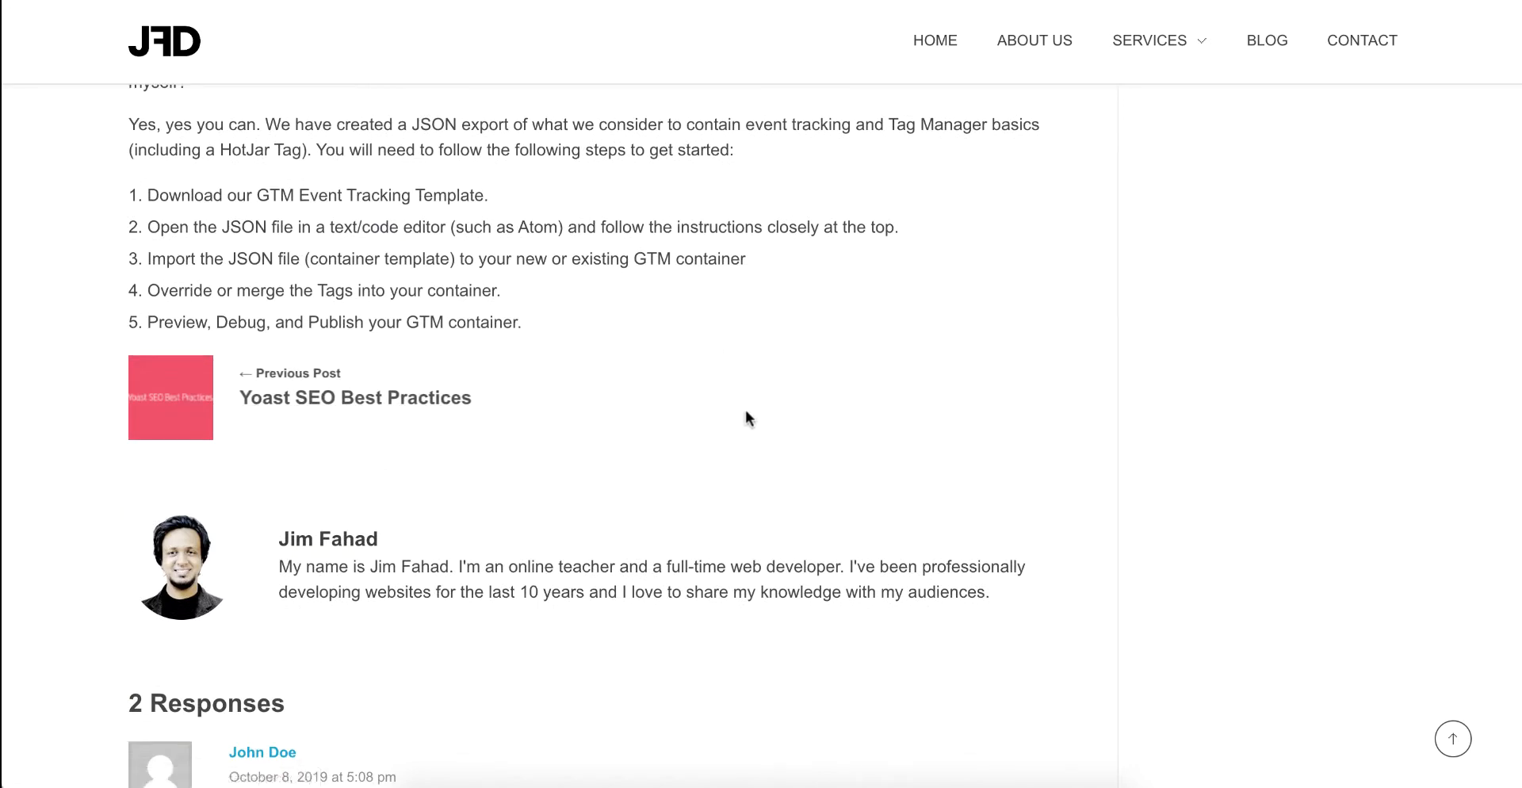
Examine the post's author bio, reader responses and Add a Comment form, and return to the beginning of the post
scroll(519, 432, "down", 1)
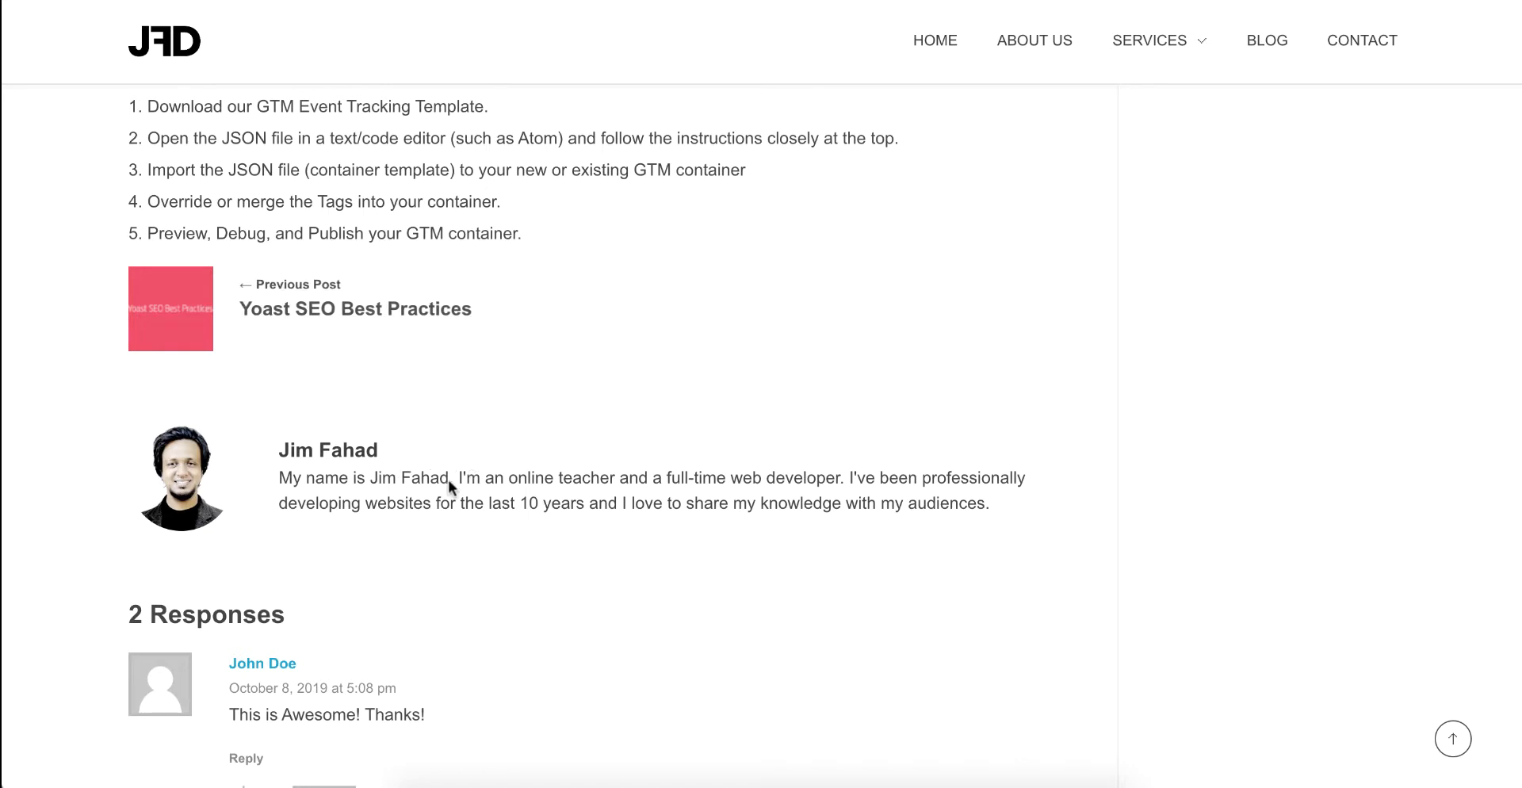
scroll(434, 571, "down", 2)
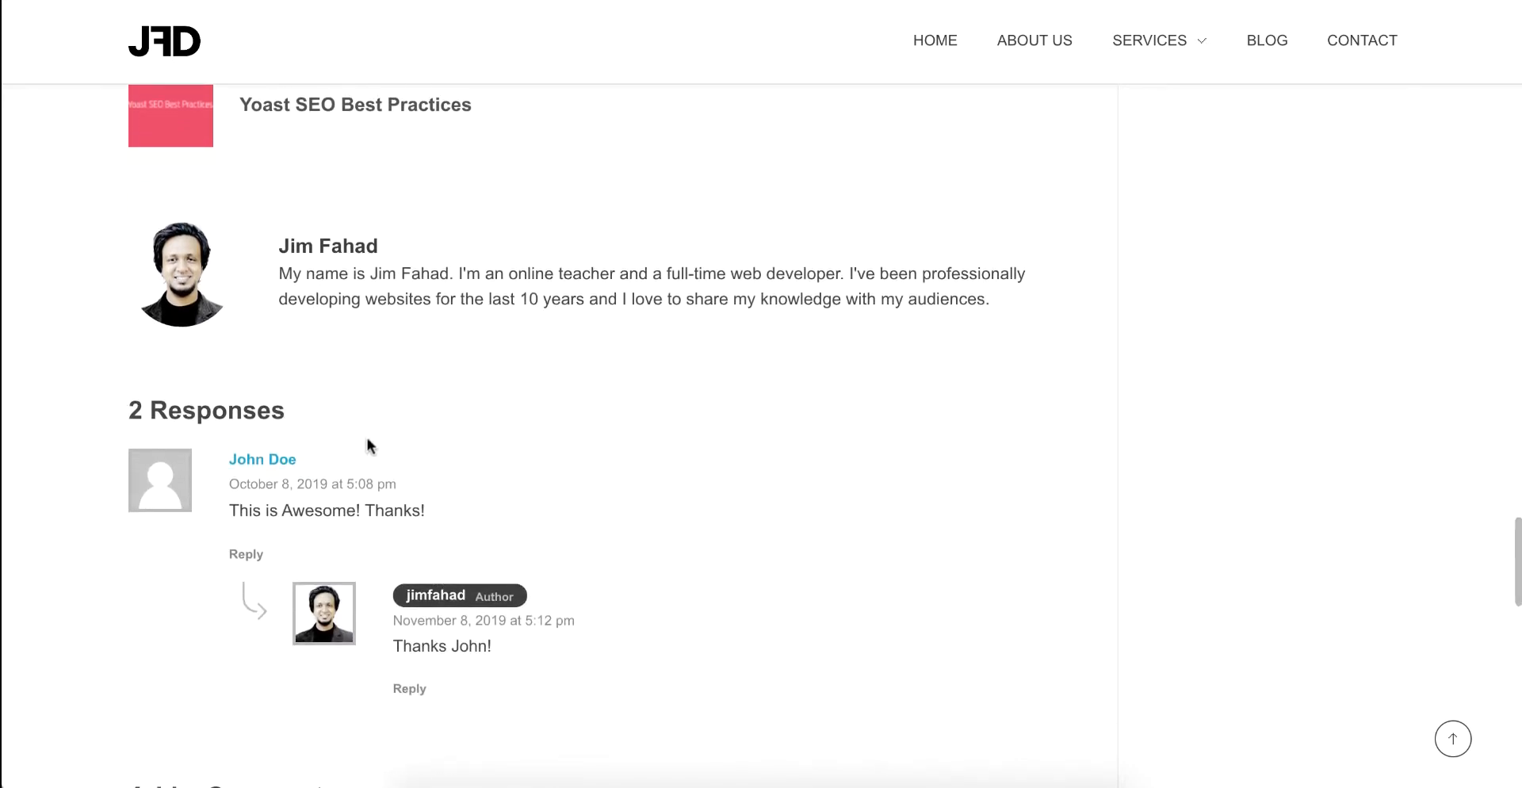
scroll(236, 615, "down", 3)
scroll(235, 615, "up", 1)
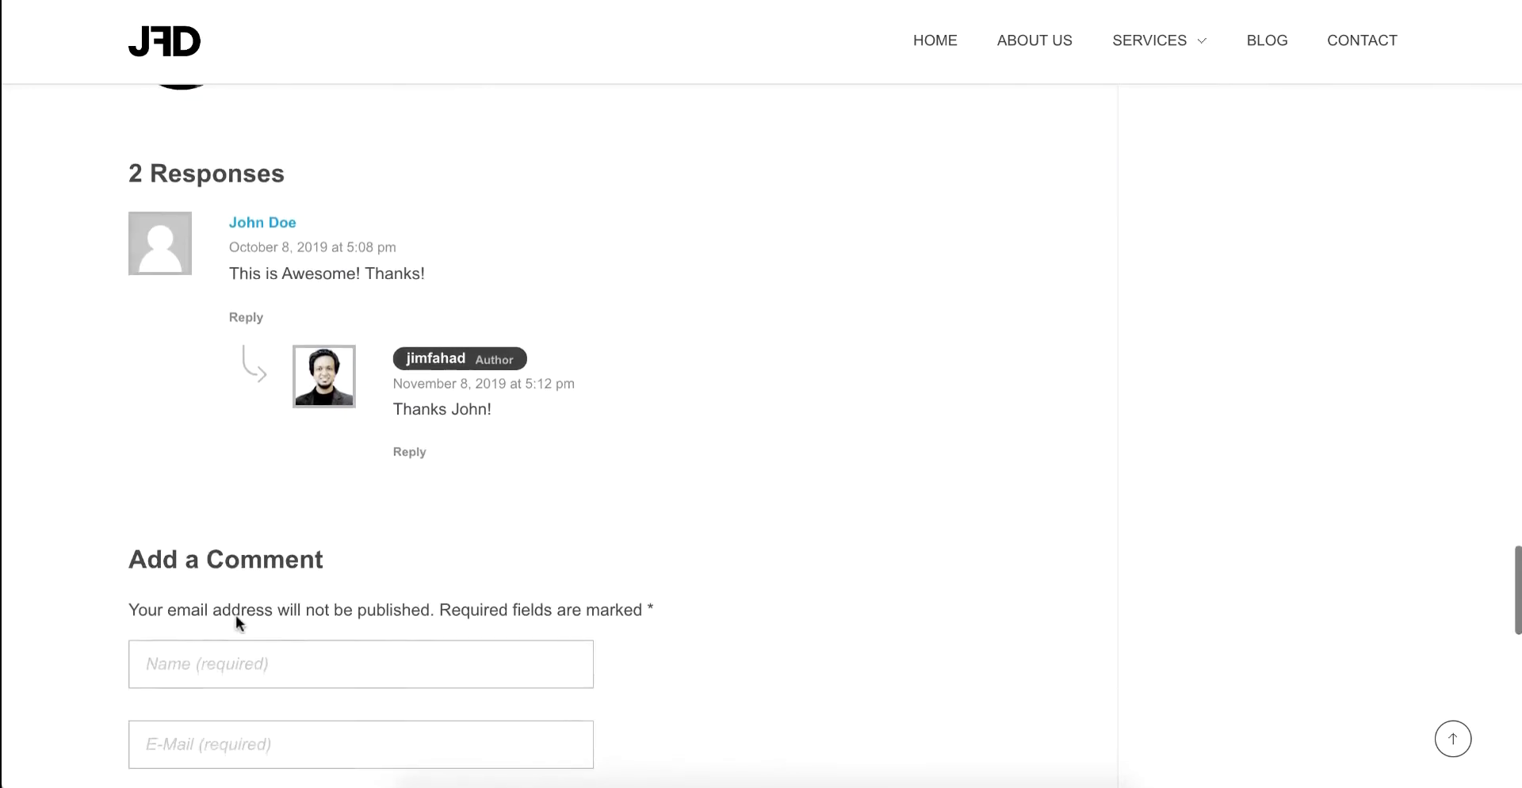
scroll(235, 615, "down", 4)
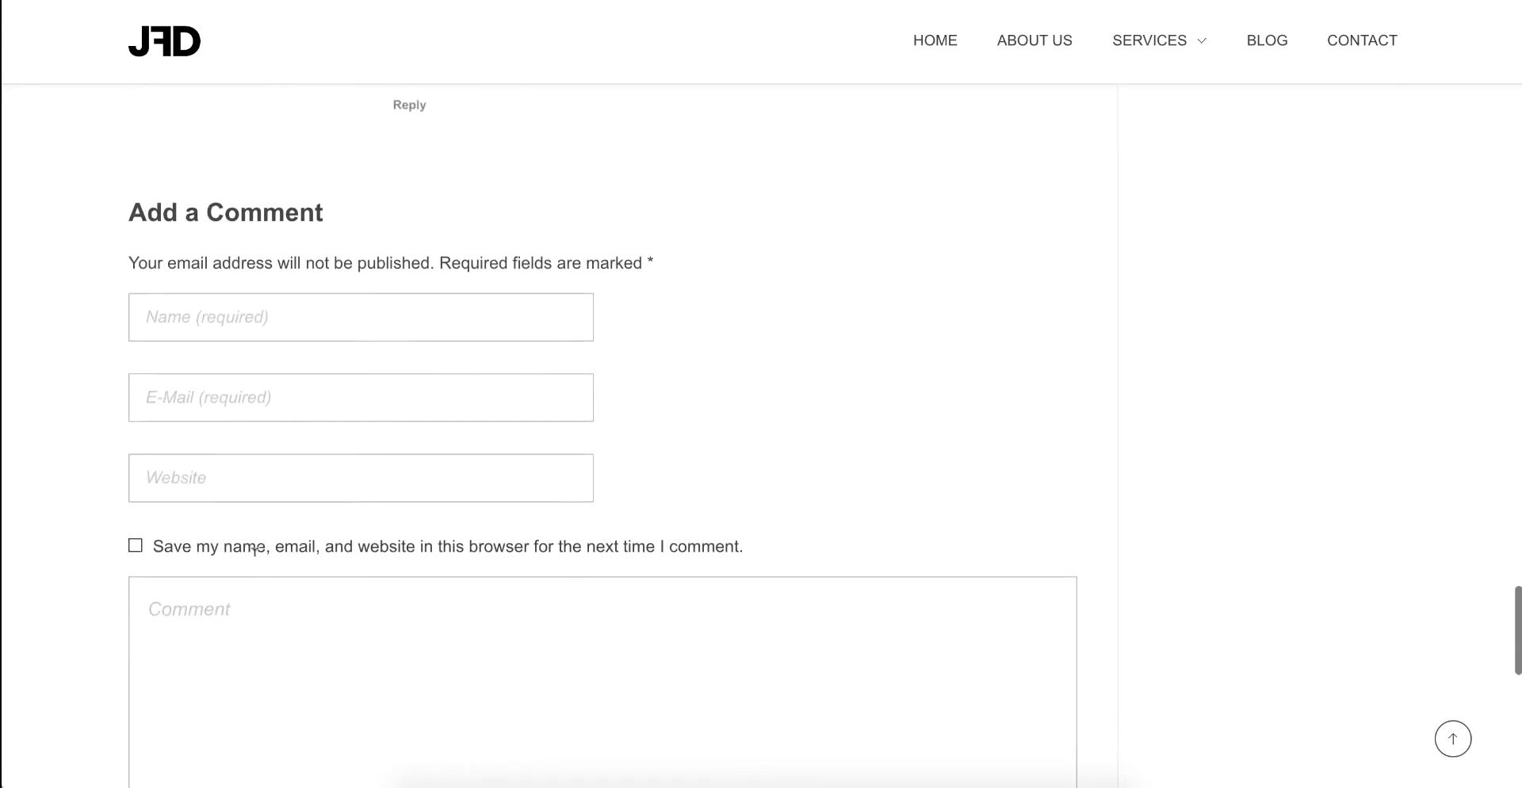
scroll(252, 547, "down", 3)
scroll(255, 560, "up", 15)
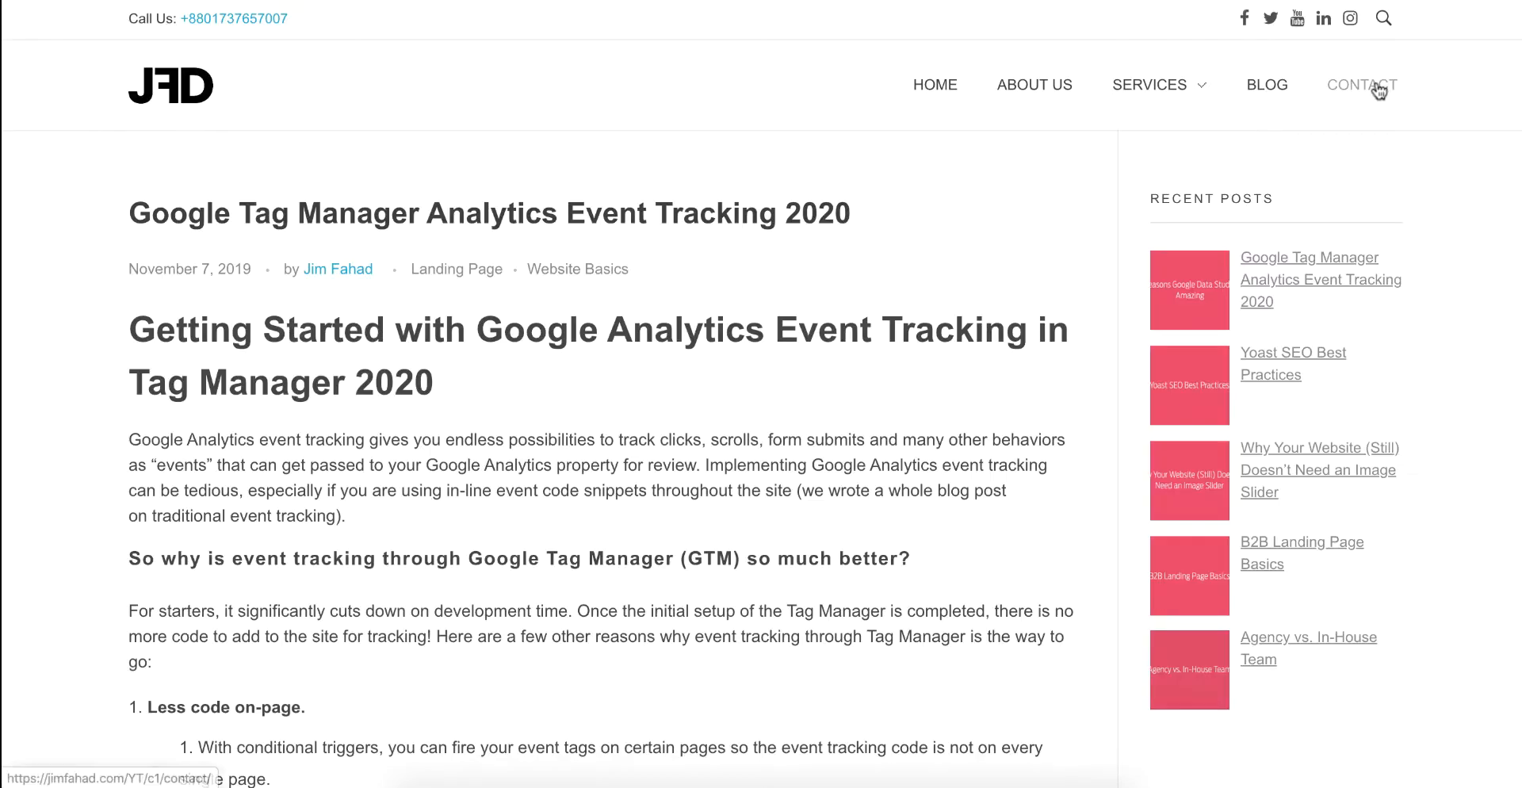
Open the Contact page and examine its phone, mail and office address boxes, contact form and embedded map
left_click(1379, 92)
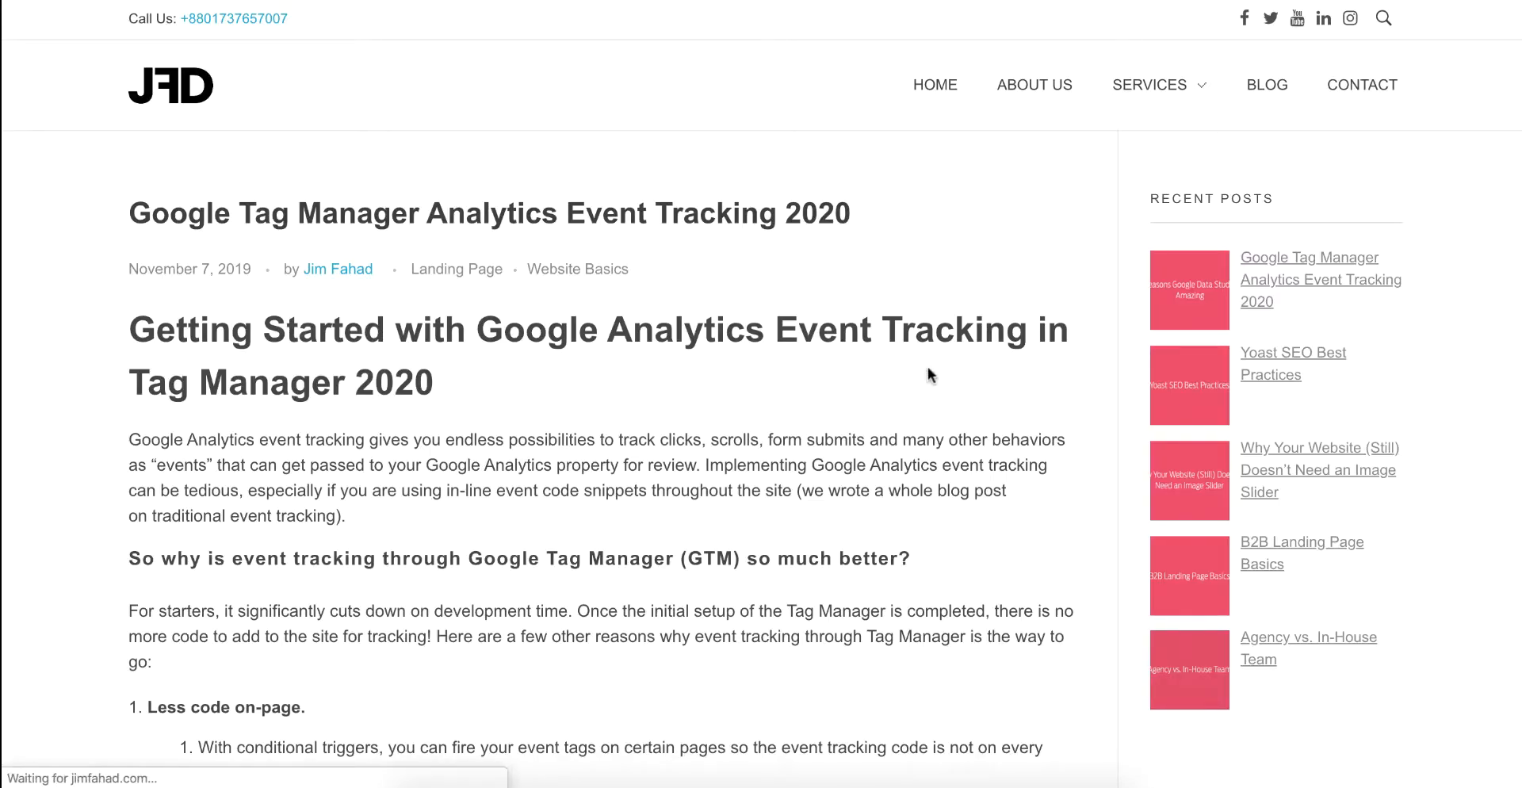
scroll(555, 355, "down", 1)
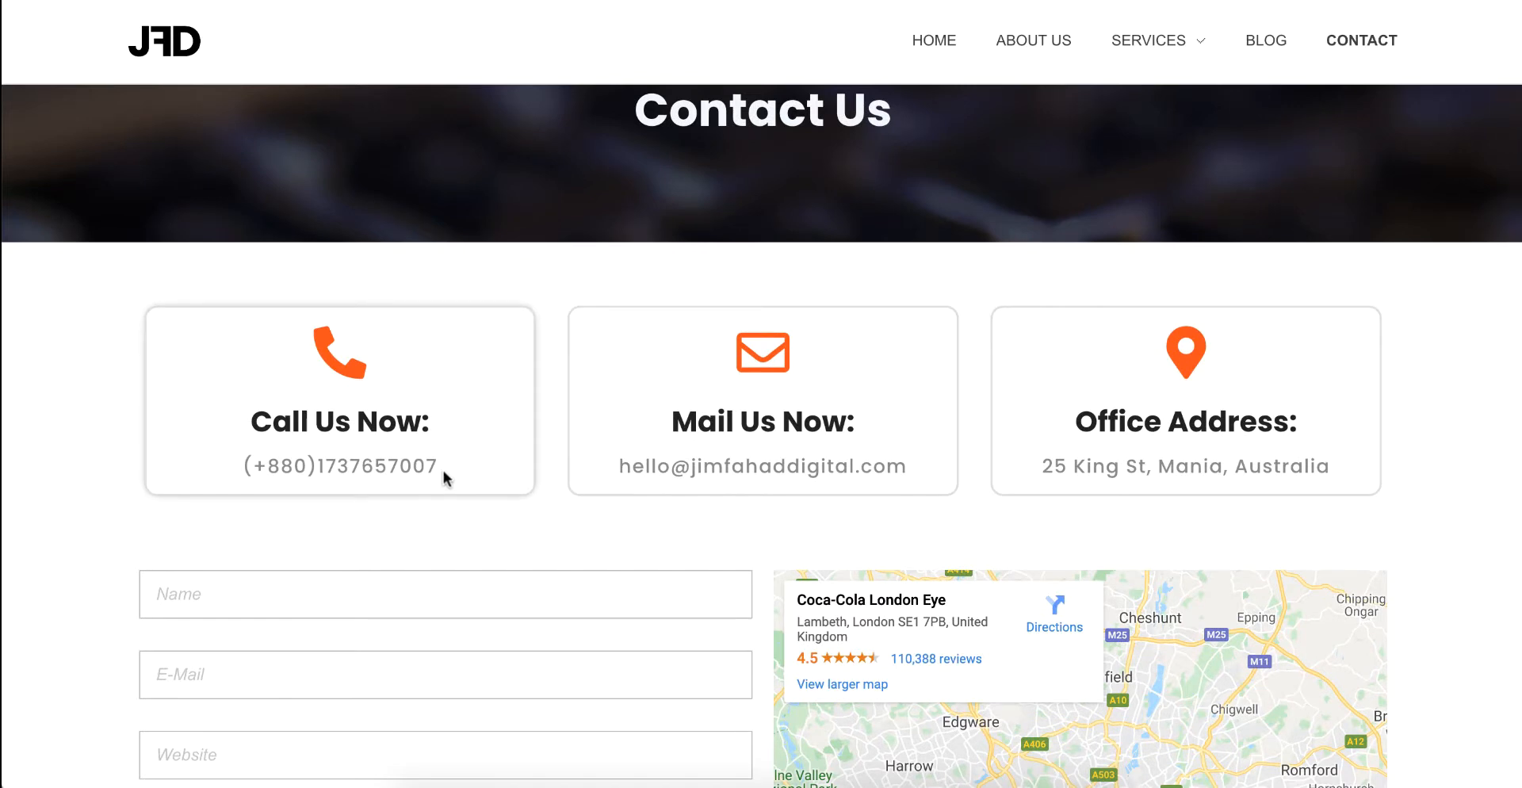
scroll(847, 451, "down", 1)
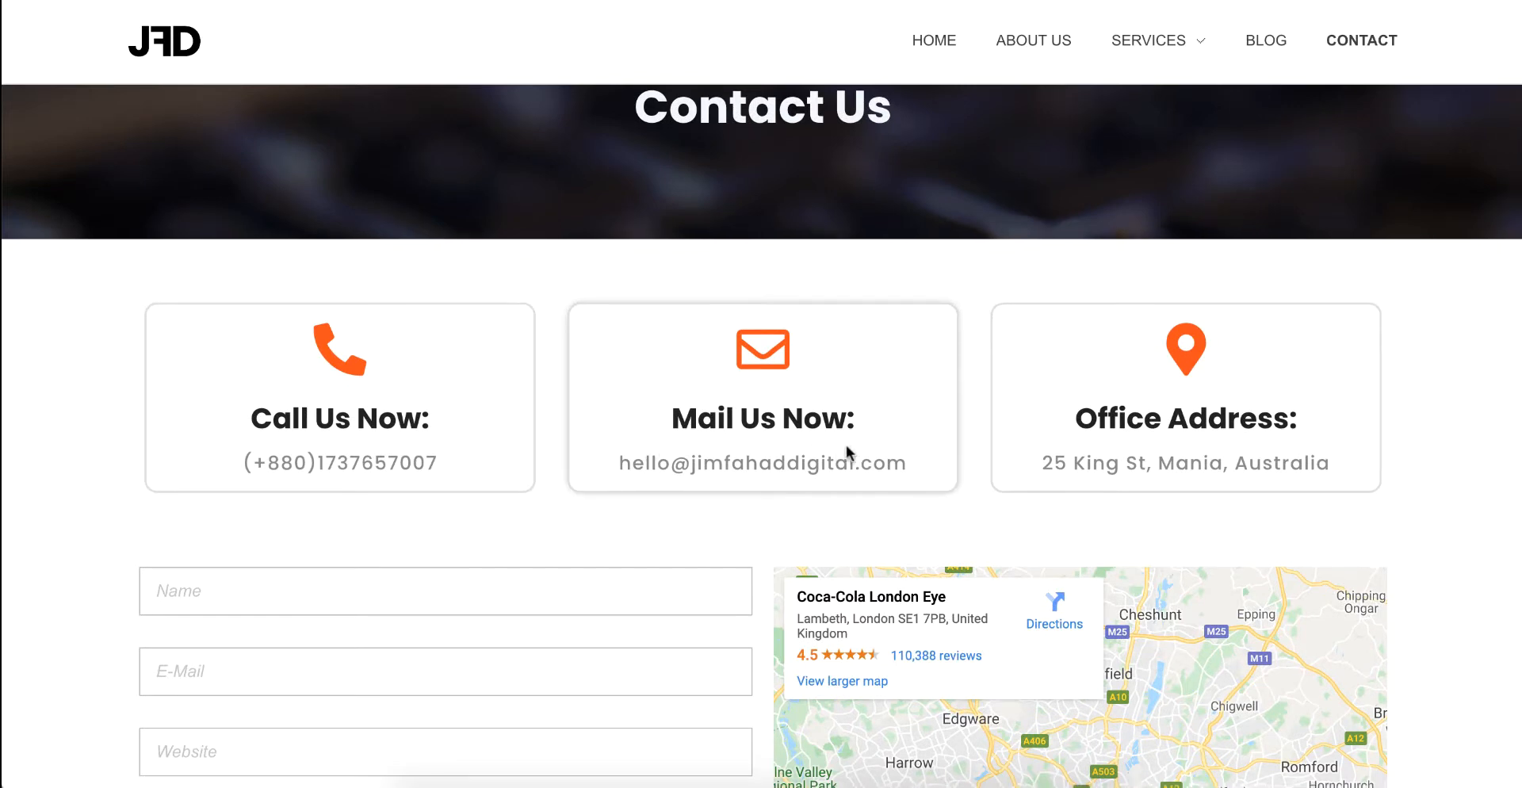
scroll(864, 432, "down", 4)
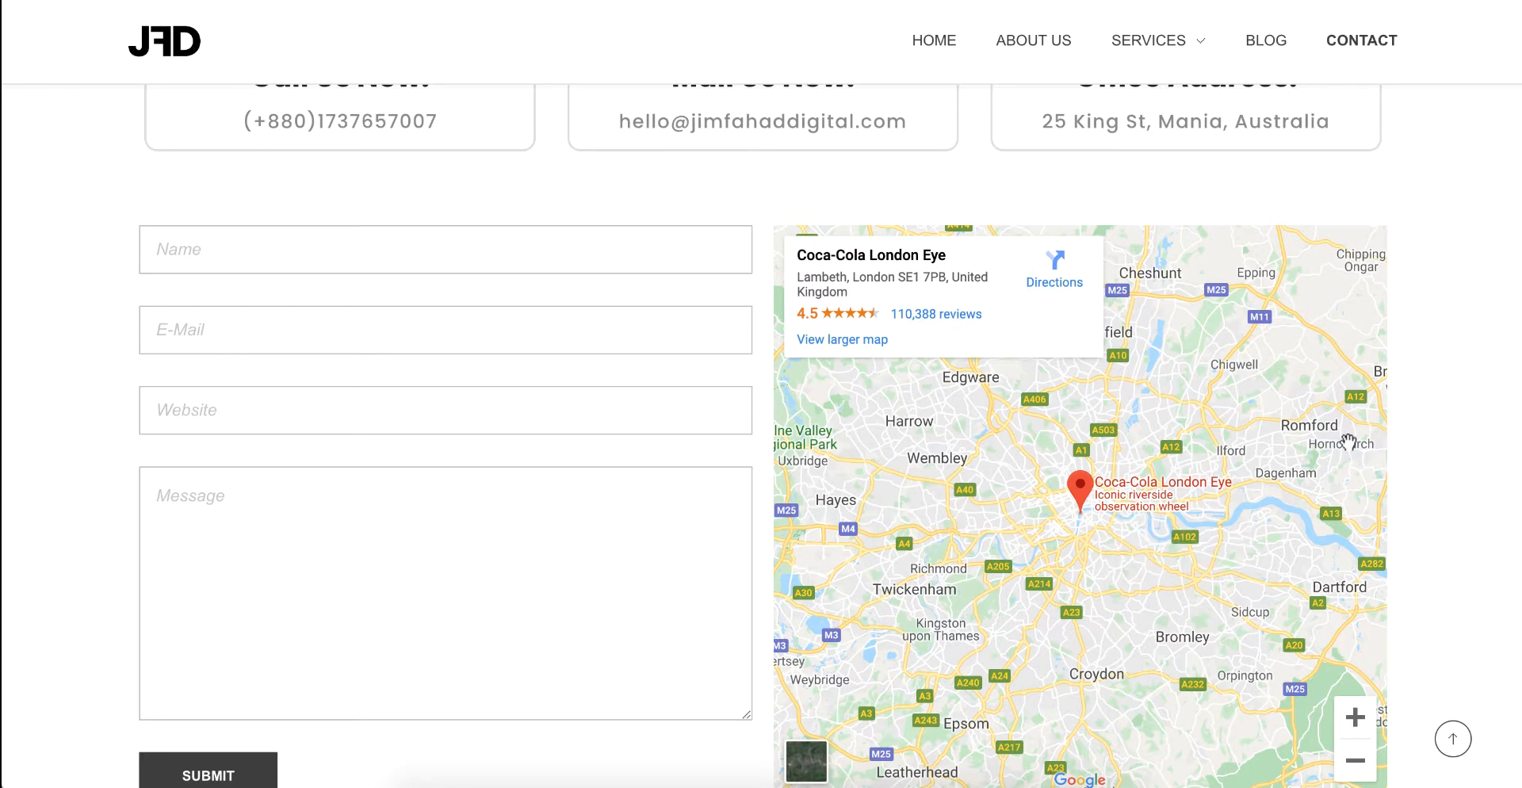
Look over the rest of the Contact page, from the contact form and map down to the footer
scroll(1348, 442, "down", 1)
scroll(1348, 441, "down", 1)
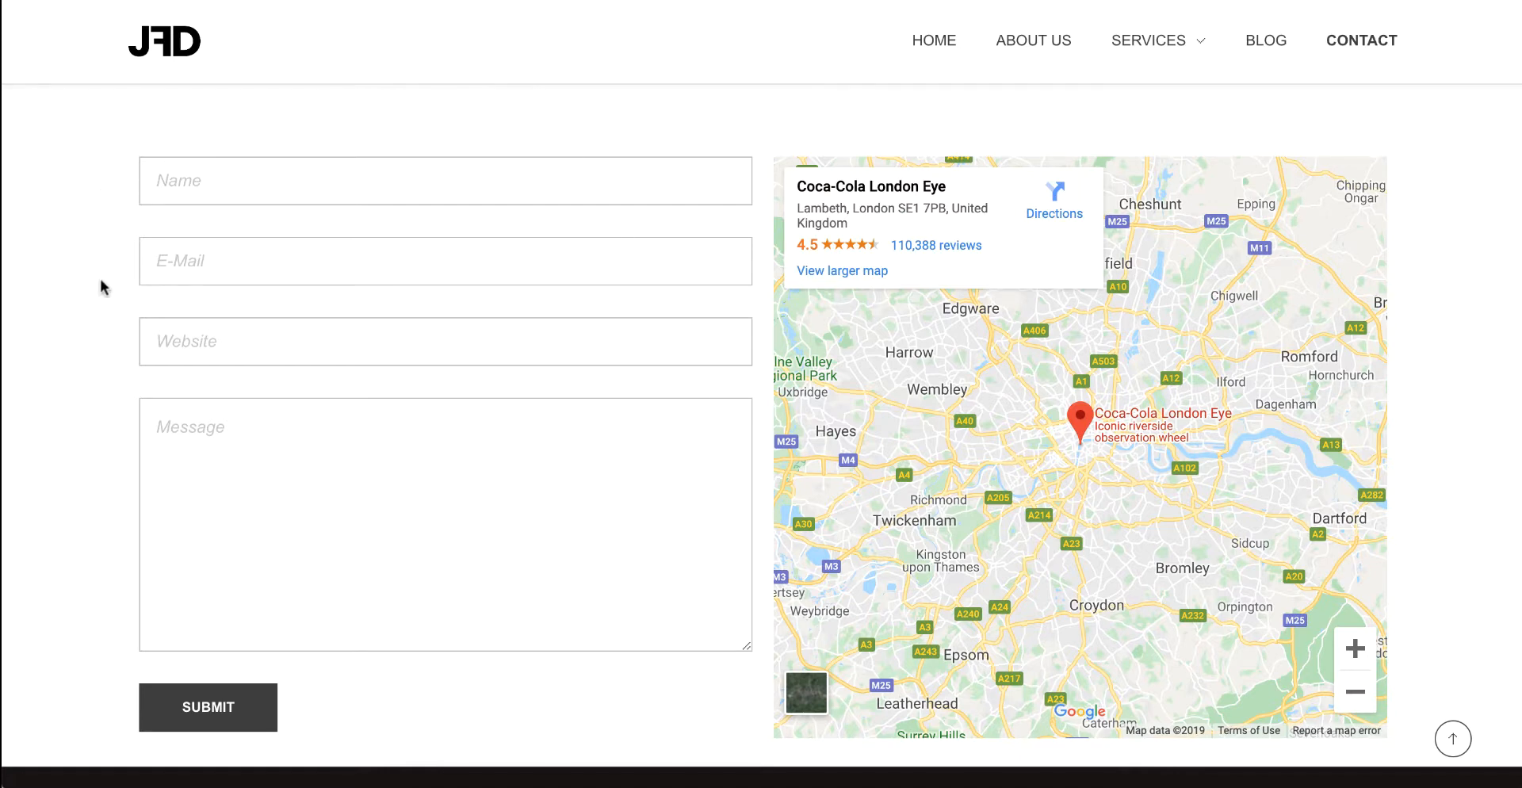
scroll(99, 428, "down", 5)
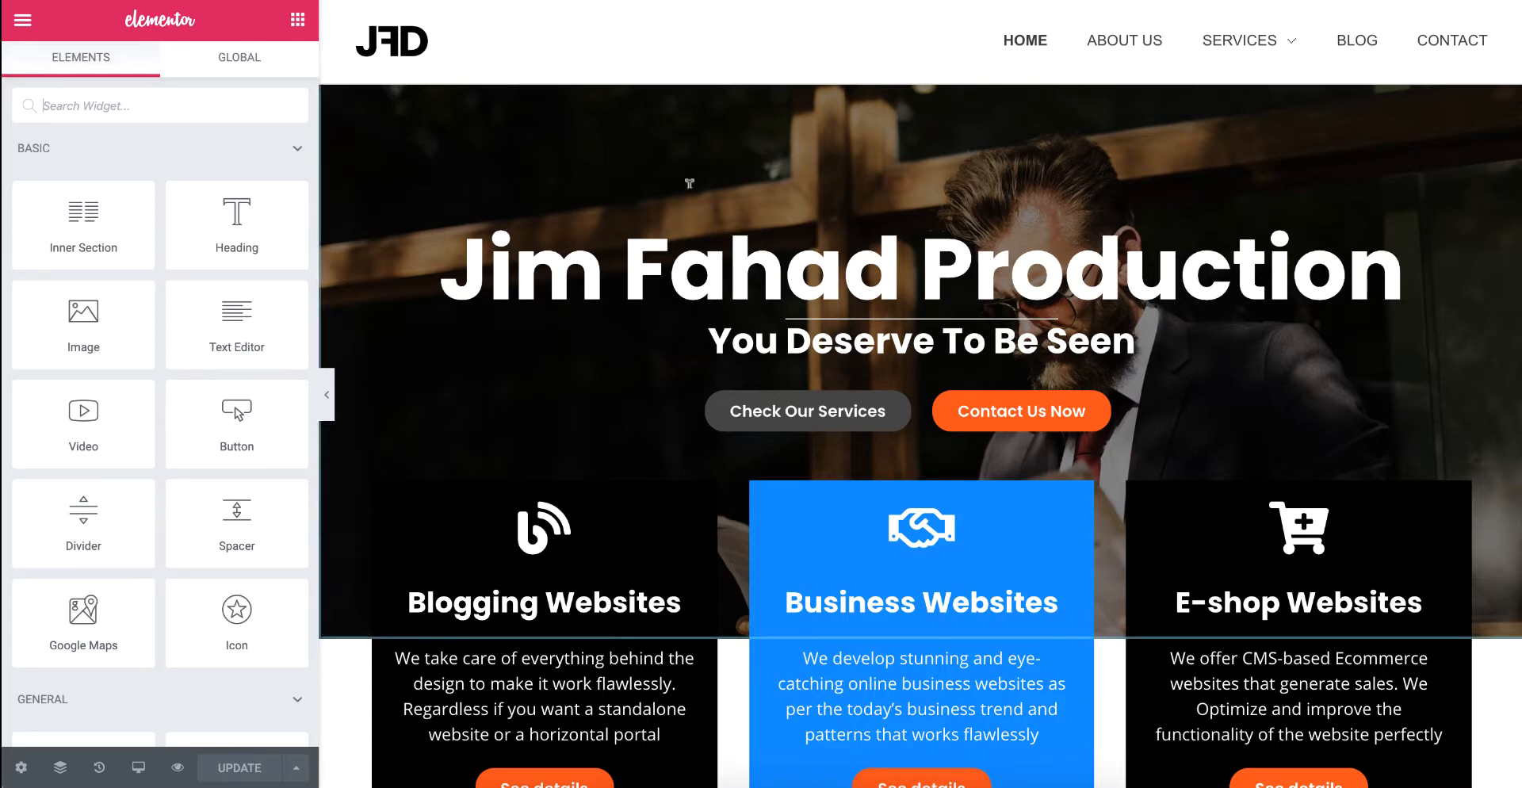
Switch the Elementor homepage editor to the Tablet preview and inspect the three service boxes below the hero
left_click(139, 769)
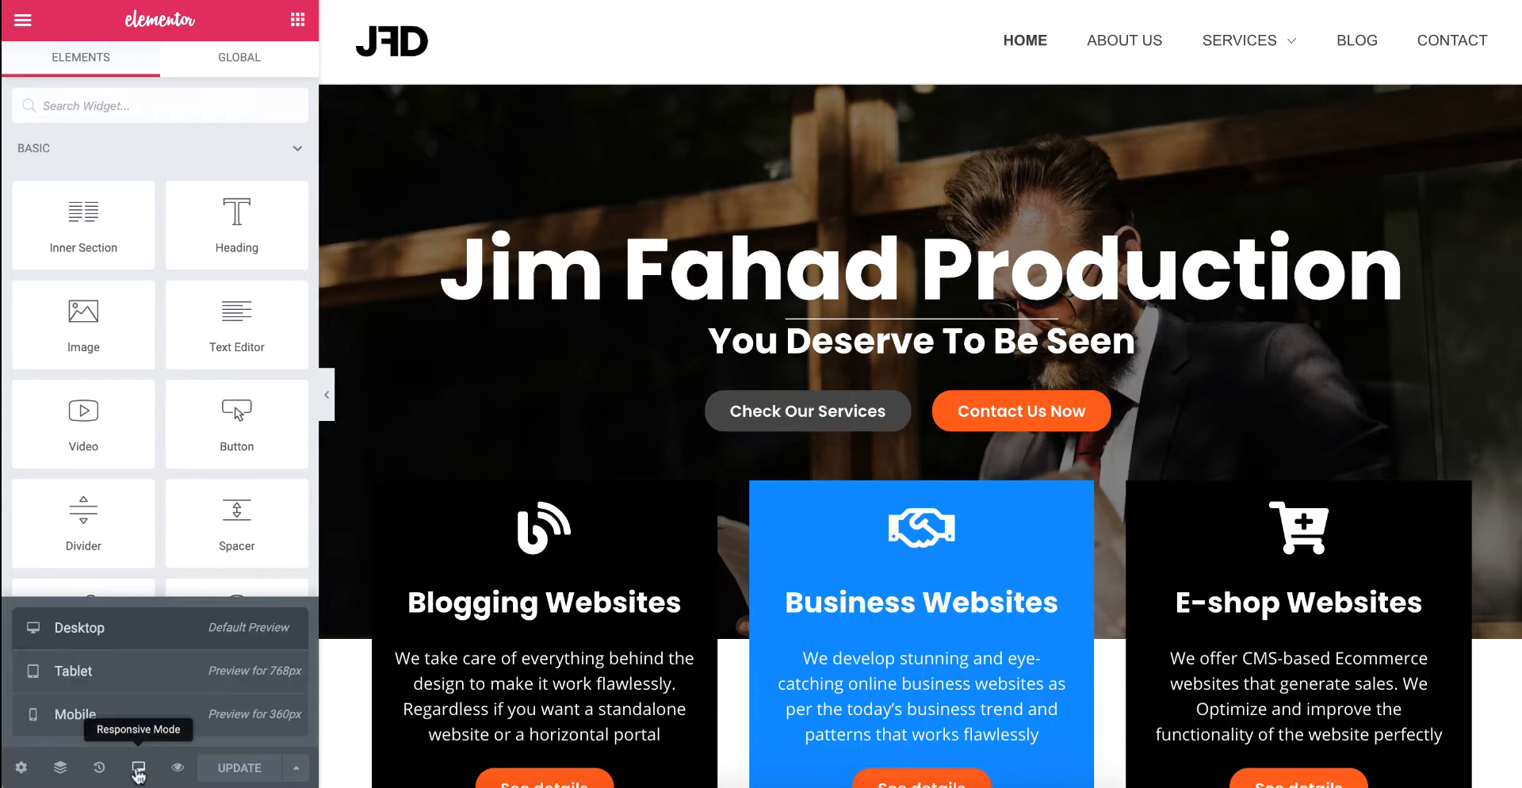
left_click(143, 686)
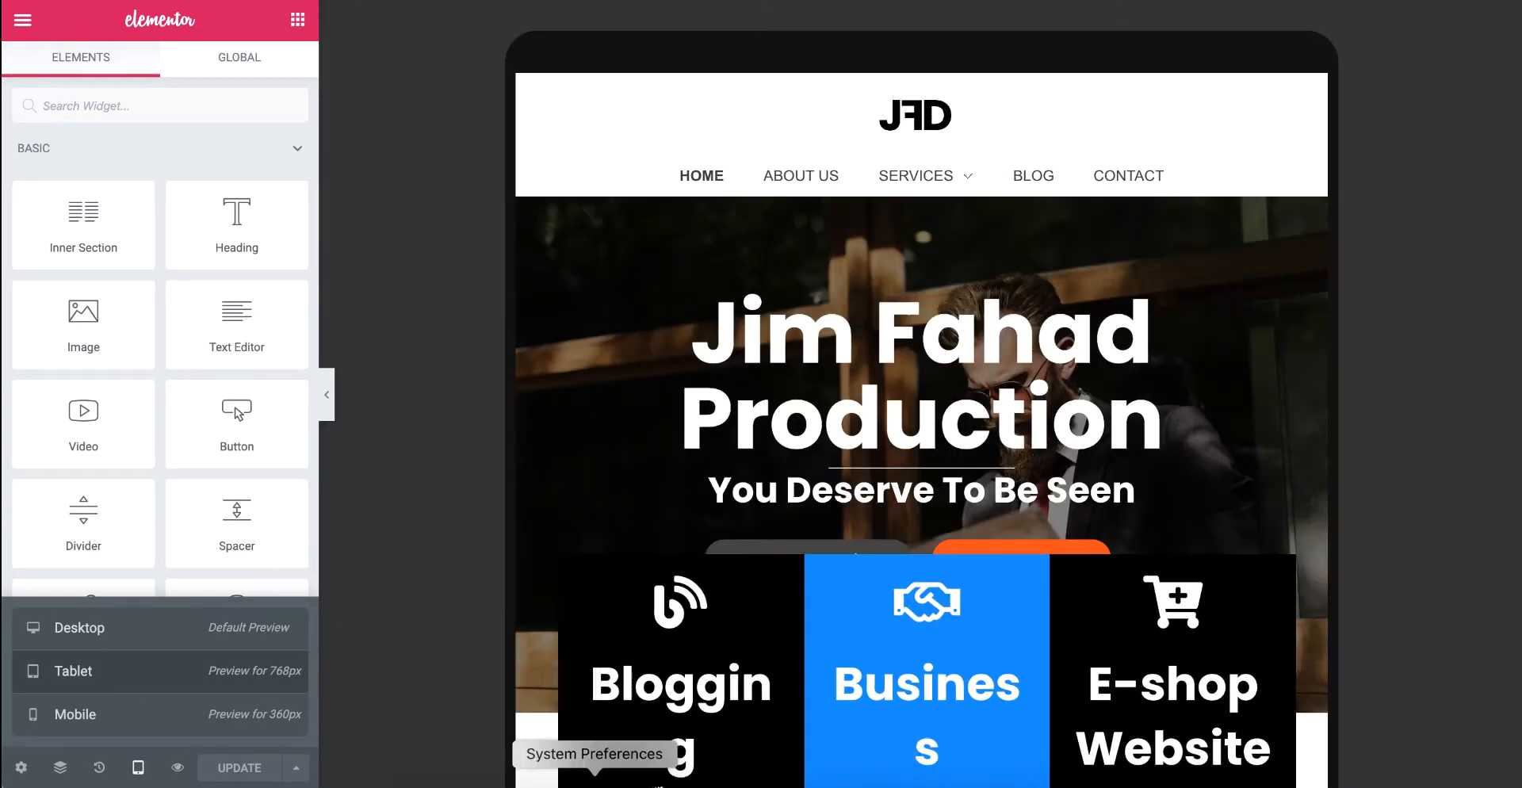
scroll(679, 647, "down", 2)
scroll(679, 646, "down", 2)
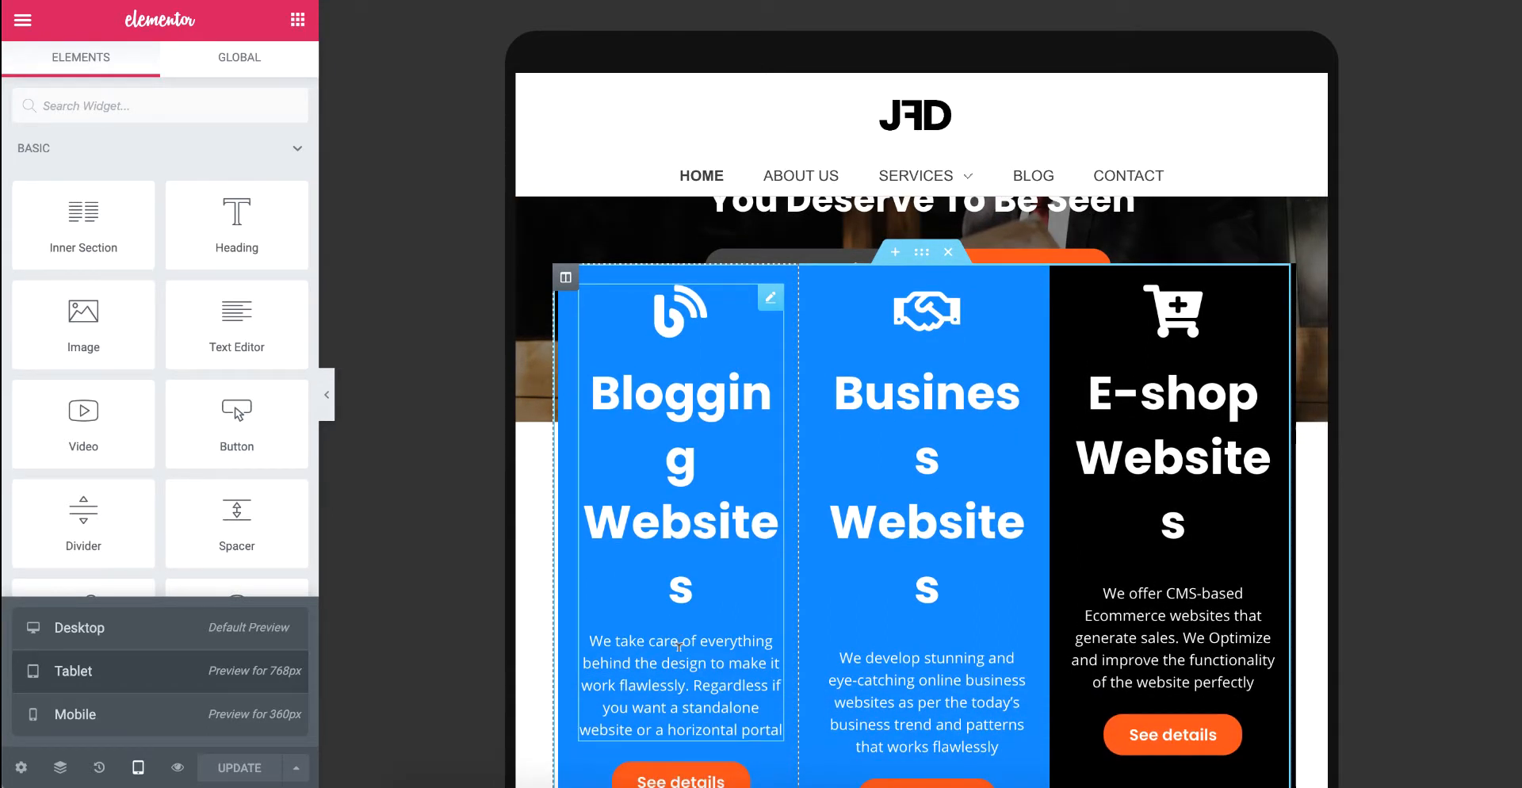
Set the tablet title font size of the Blogging Websites icon box to 24 px
left_click(681, 525)
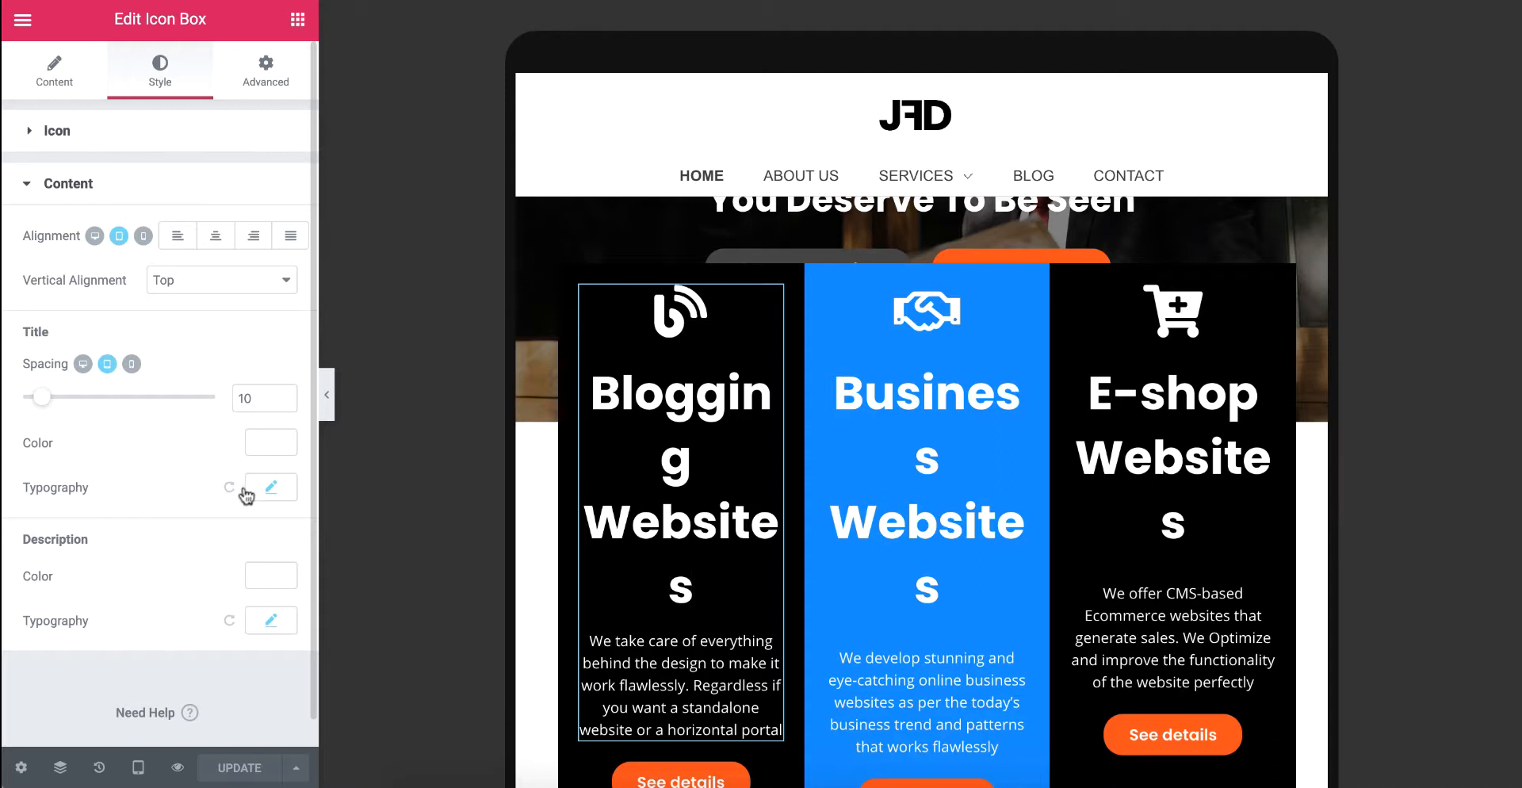
left_click(284, 488)
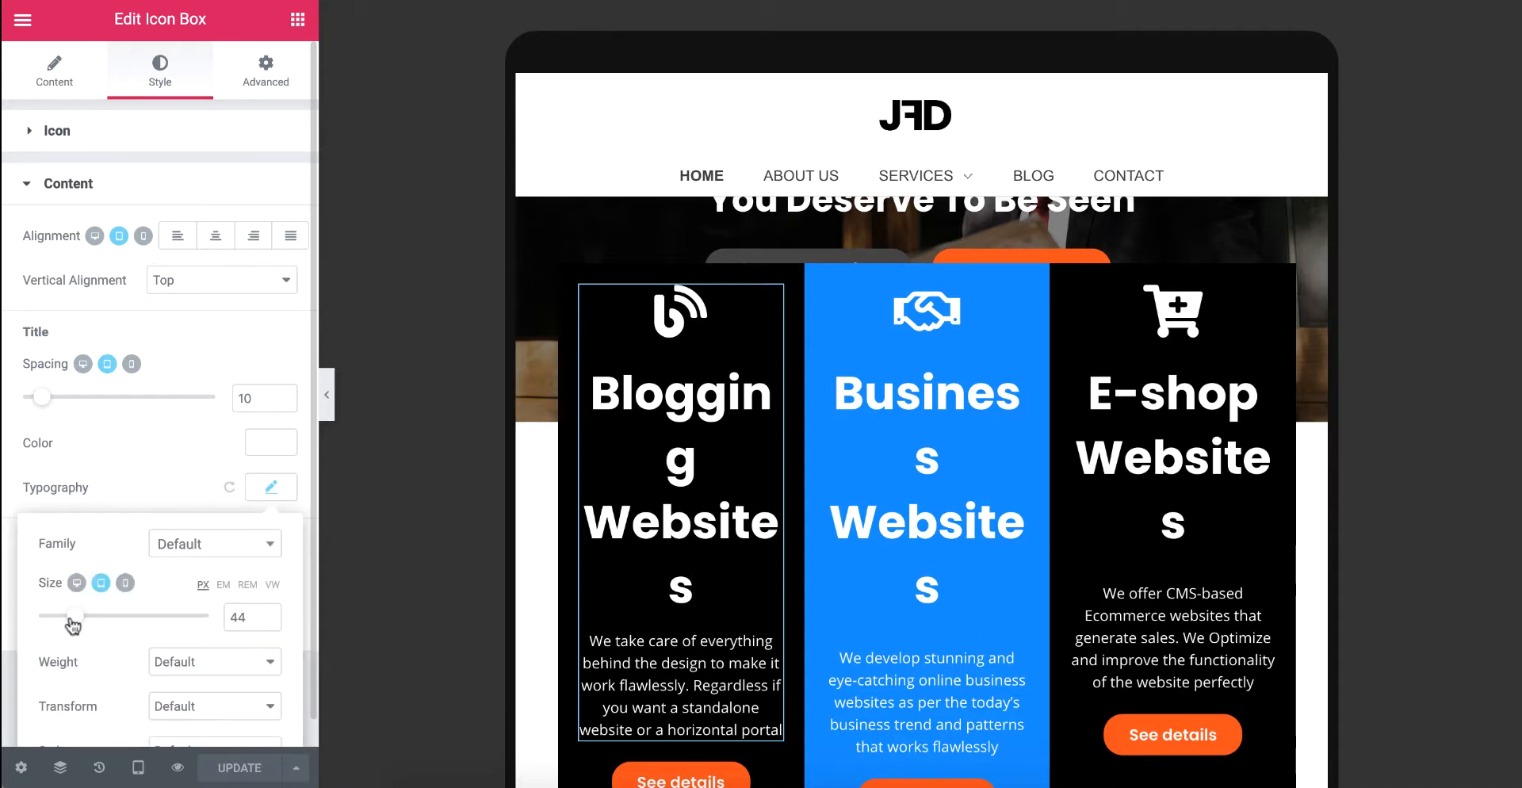
left_click_drag(73, 626, 55, 627)
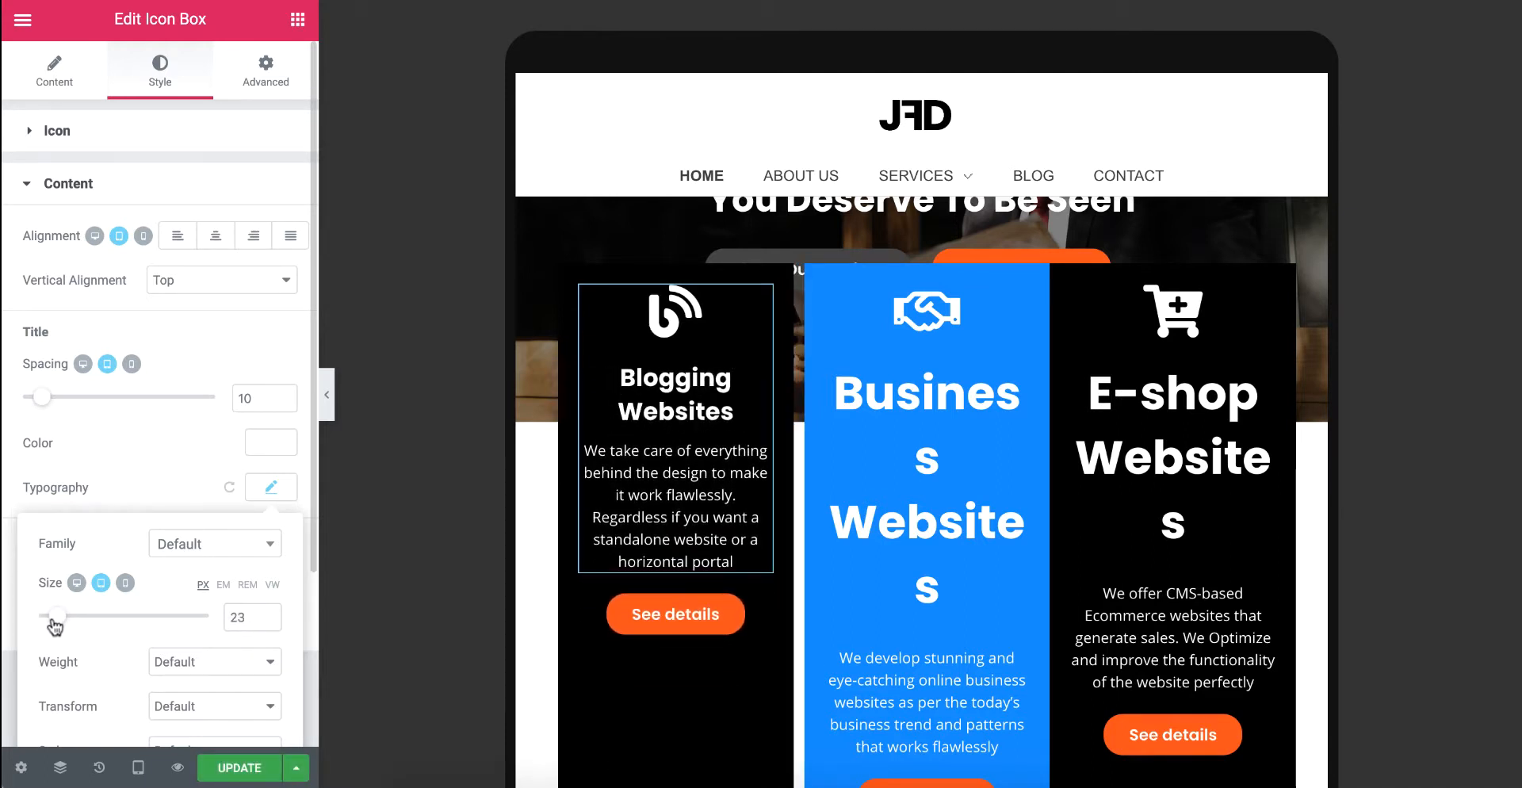
left_click(244, 610)
key("Up")
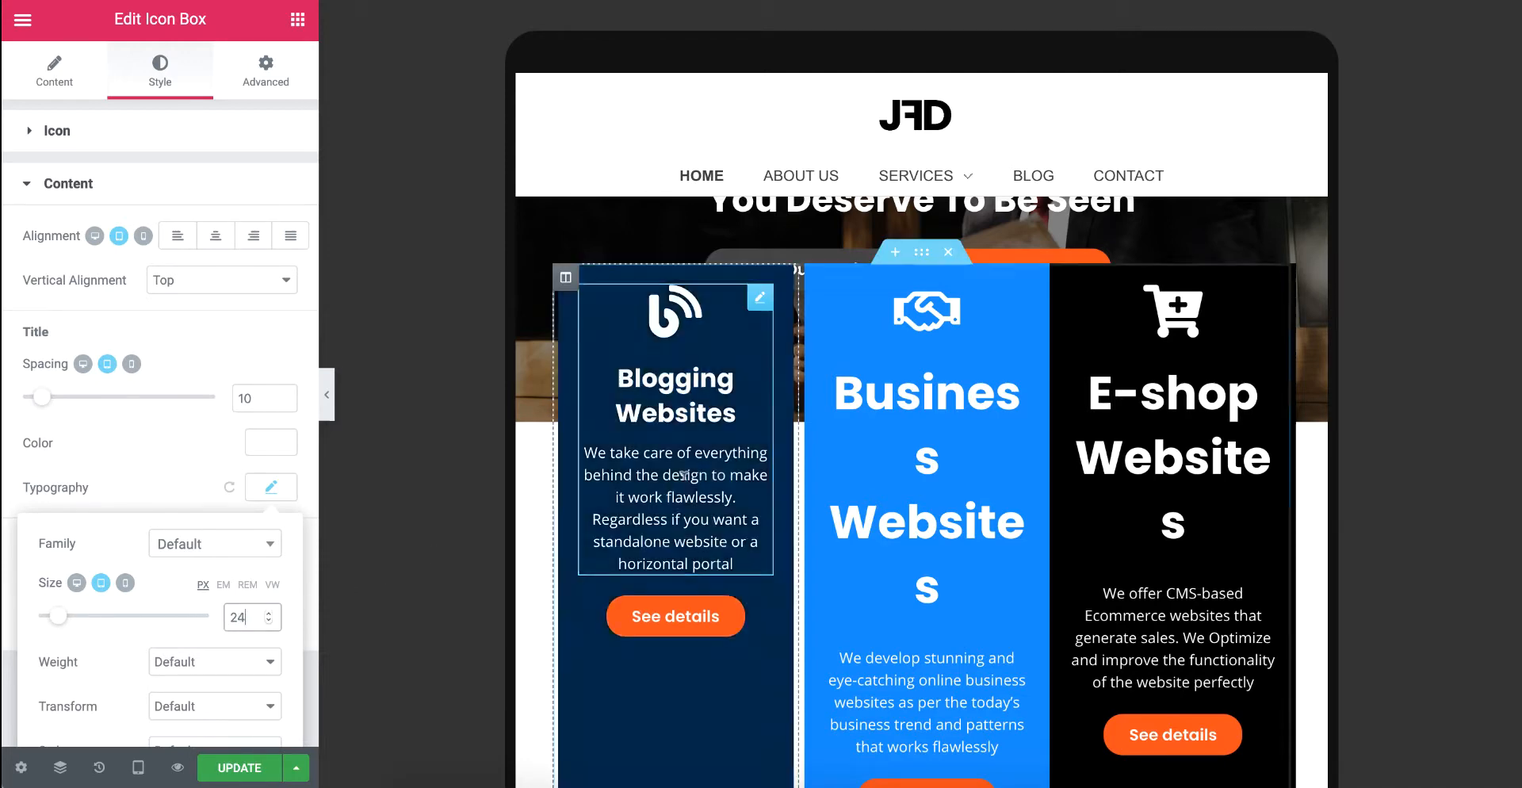
Set the tablet title font size of the Business Websites icon box to 24 px
left_click(921, 388)
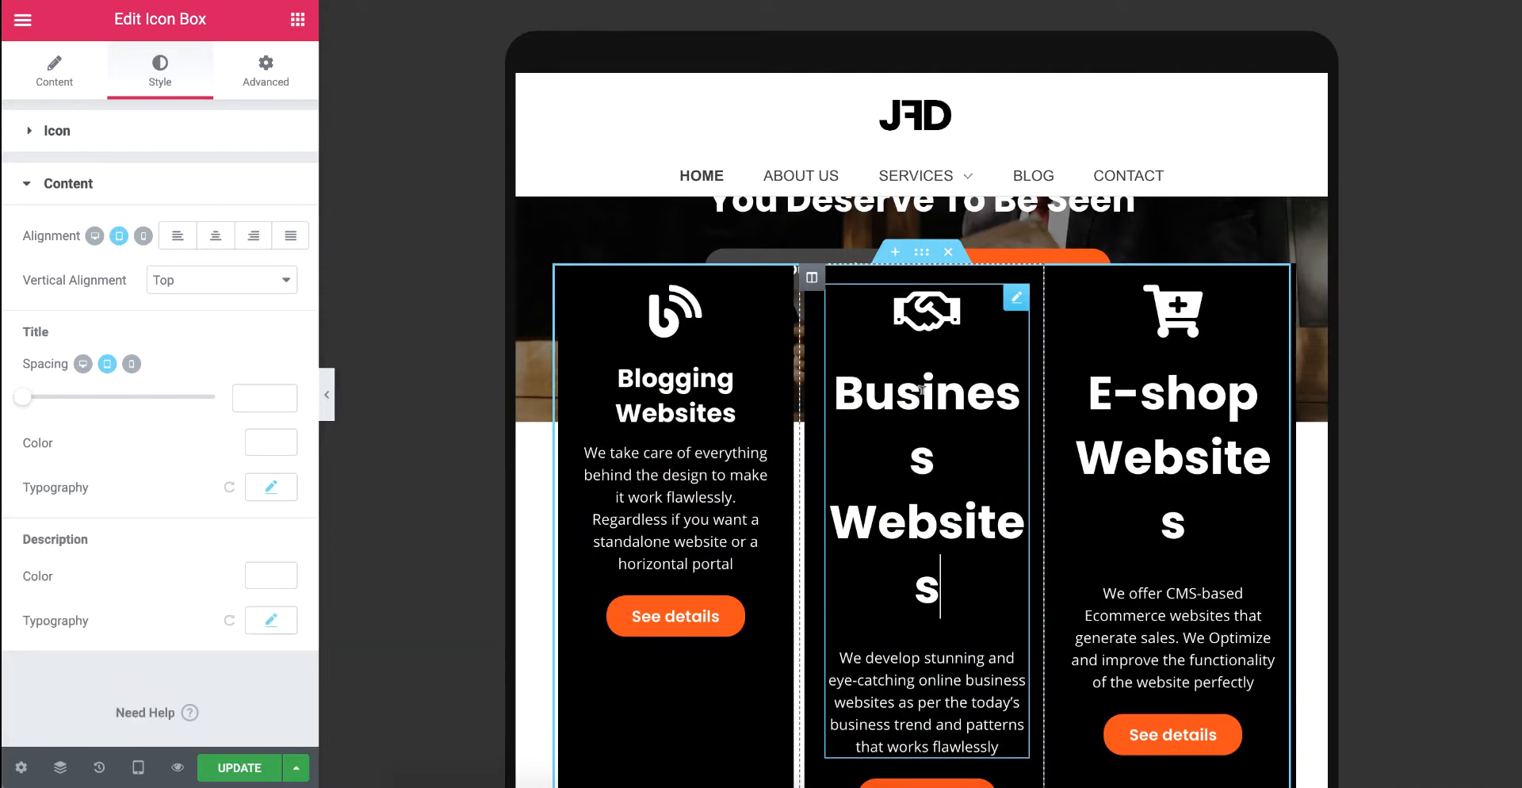
left_click(264, 483)
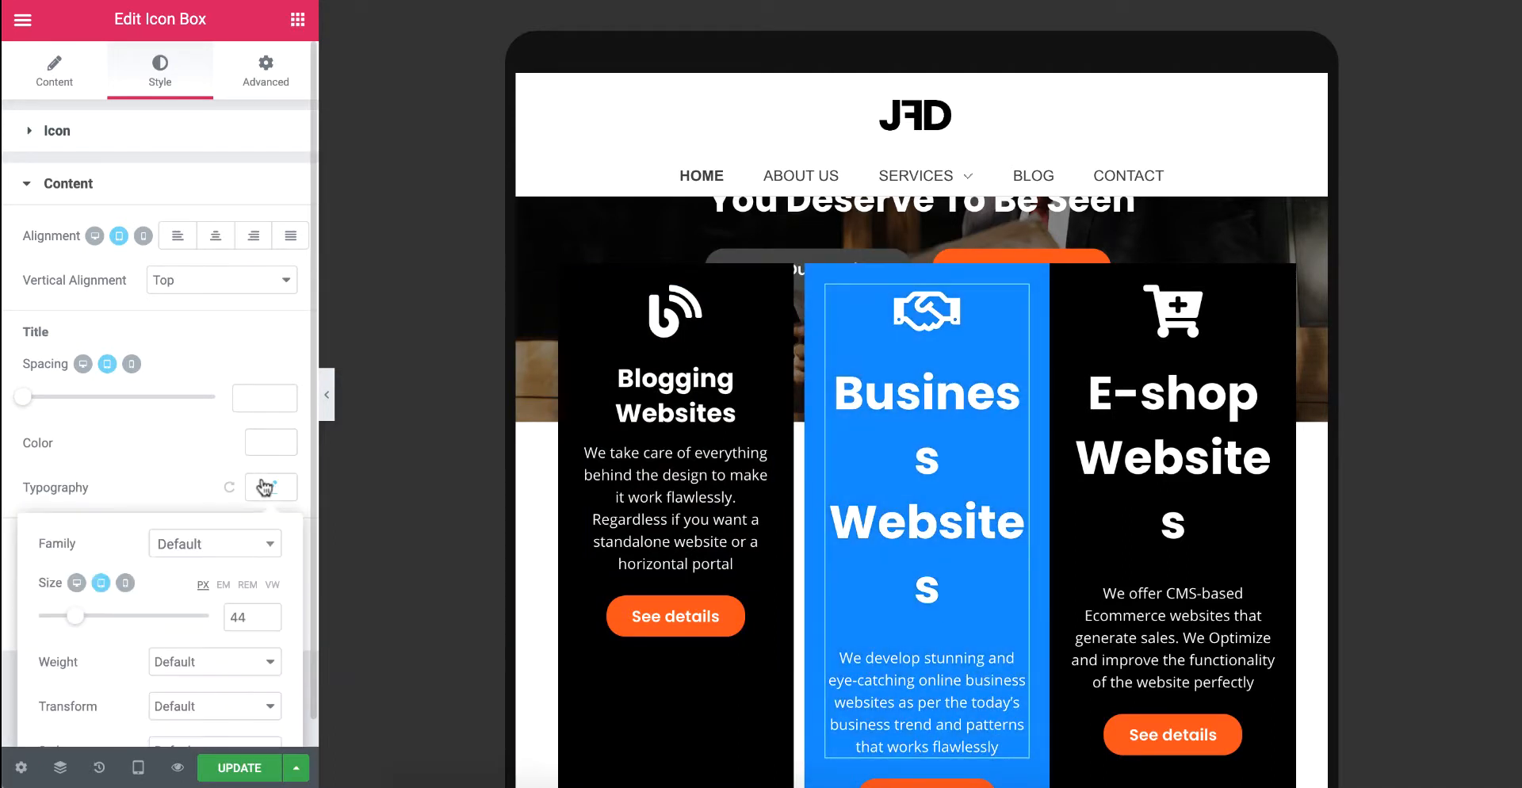
left_click(238, 616)
key("BackSpace")
type("2")
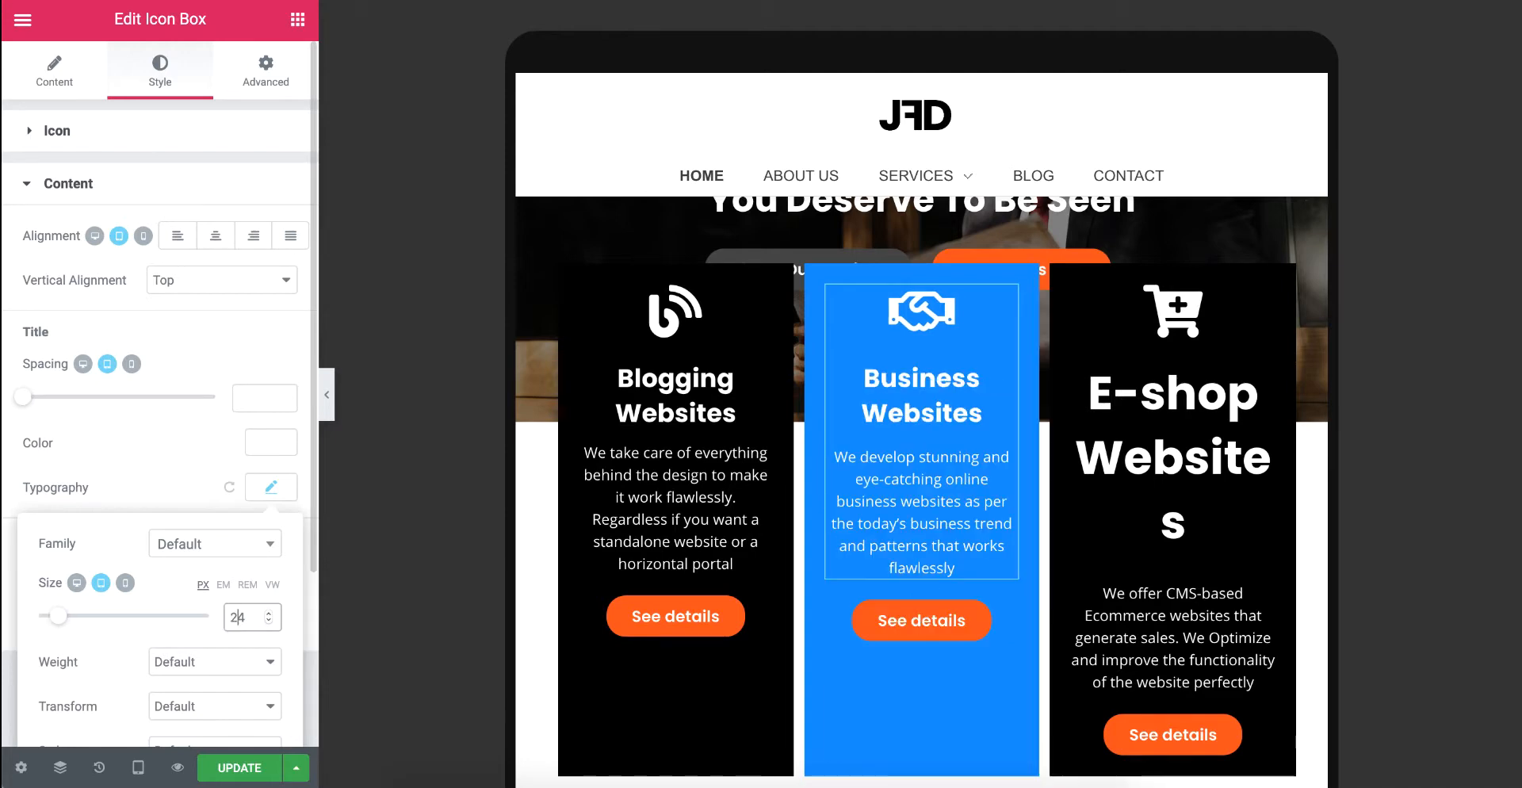
Set the tablet title font size of the E-shop Websites icon box to 24 px
left_click(289, 494)
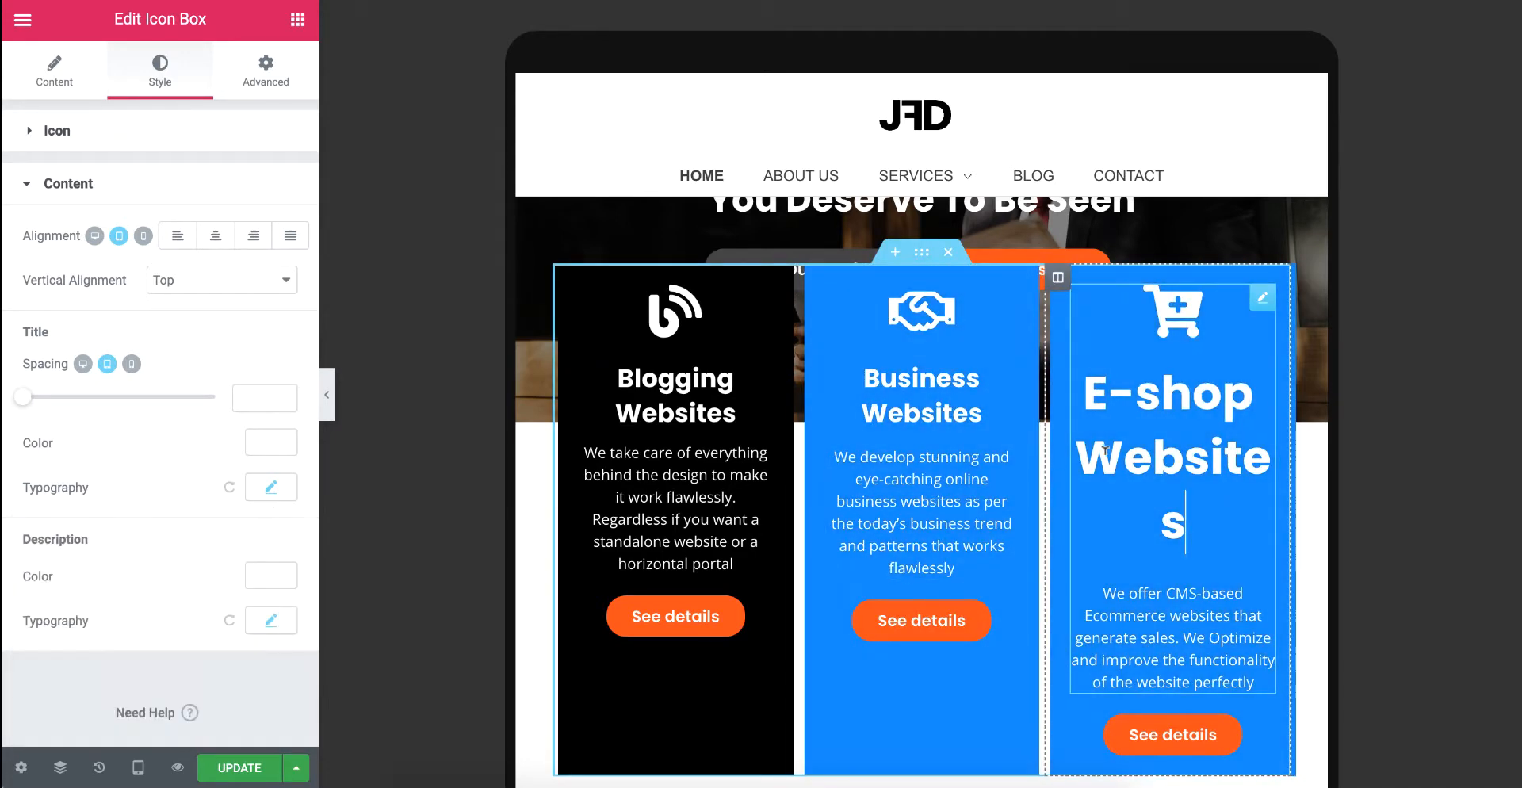
left_click(289, 495)
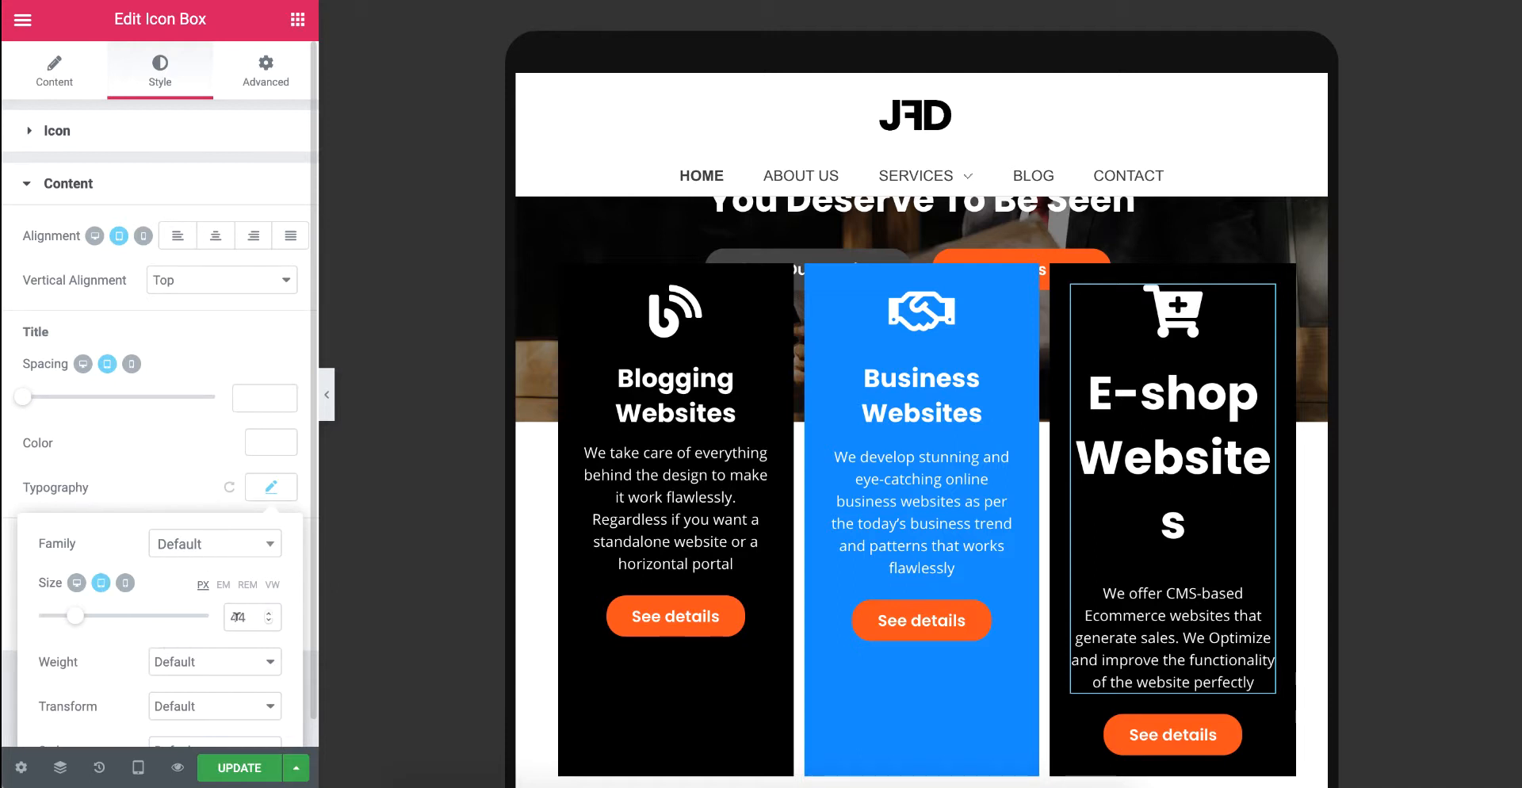
left_click_drag(236, 616, 225, 611)
type("2")
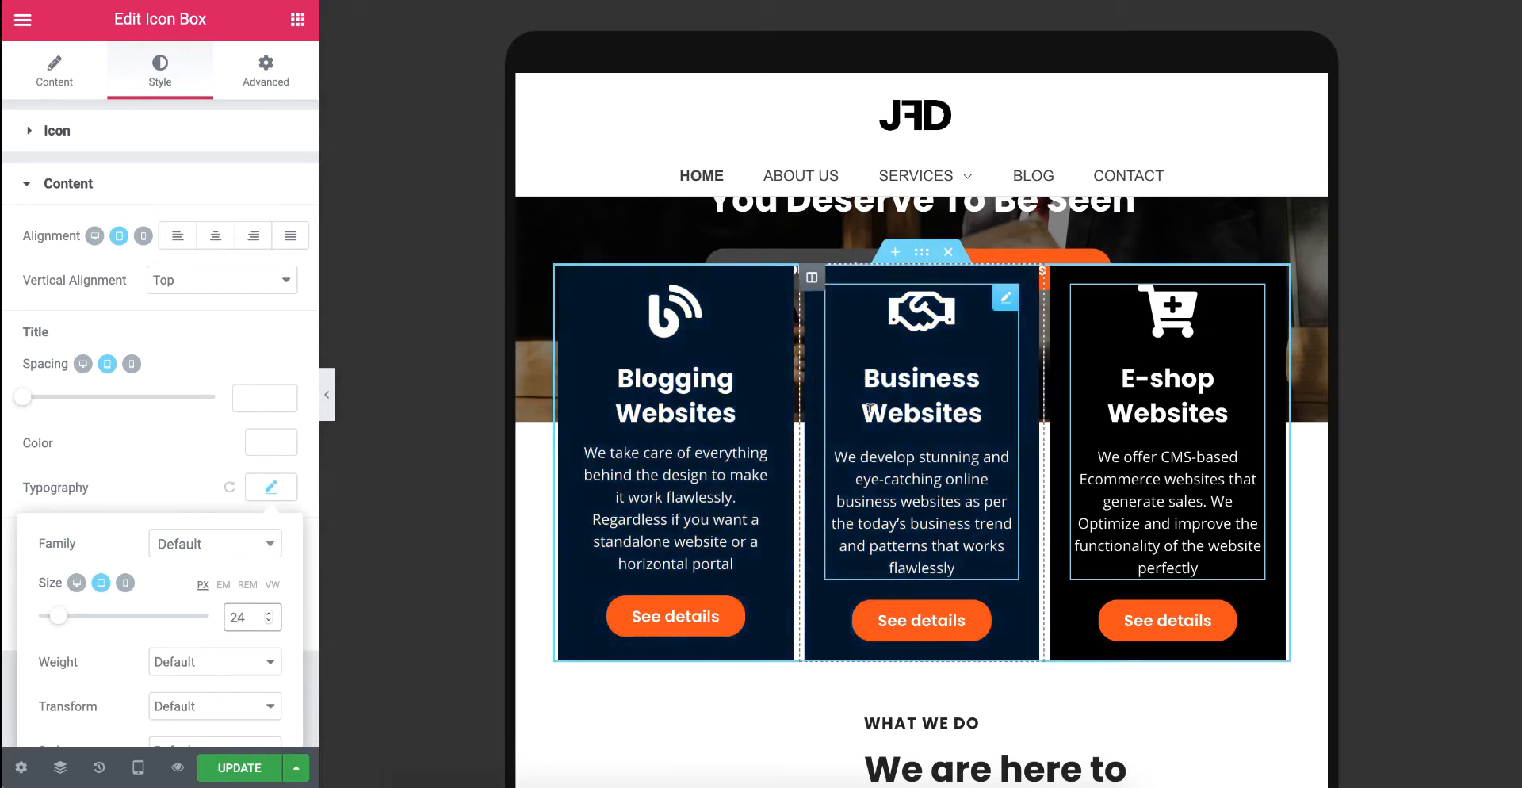
left_click(537, 576)
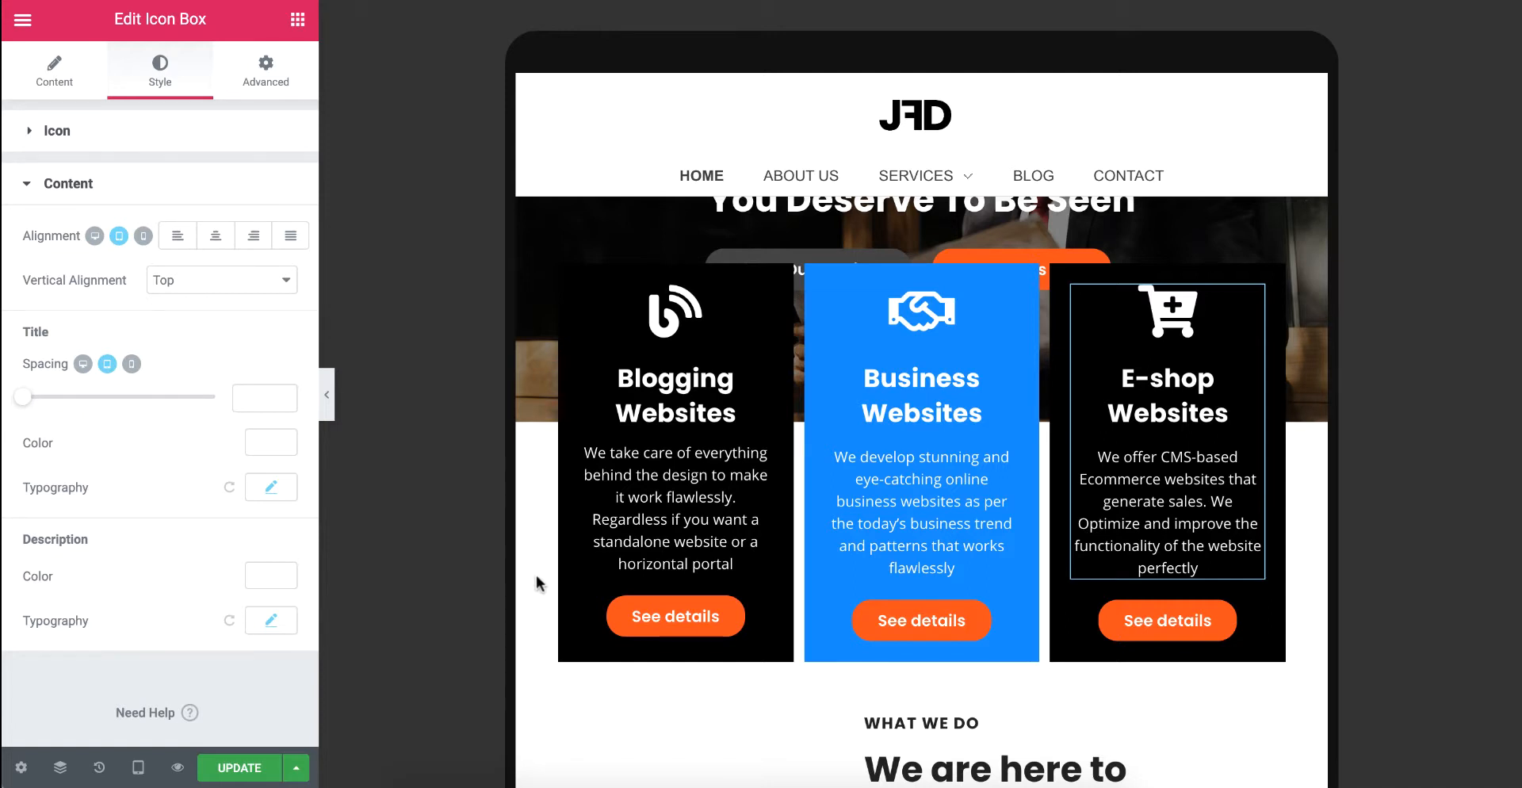
Switch the homepage editor to the Mobile preview and inspect the service boxes and hero section
left_click(139, 767)
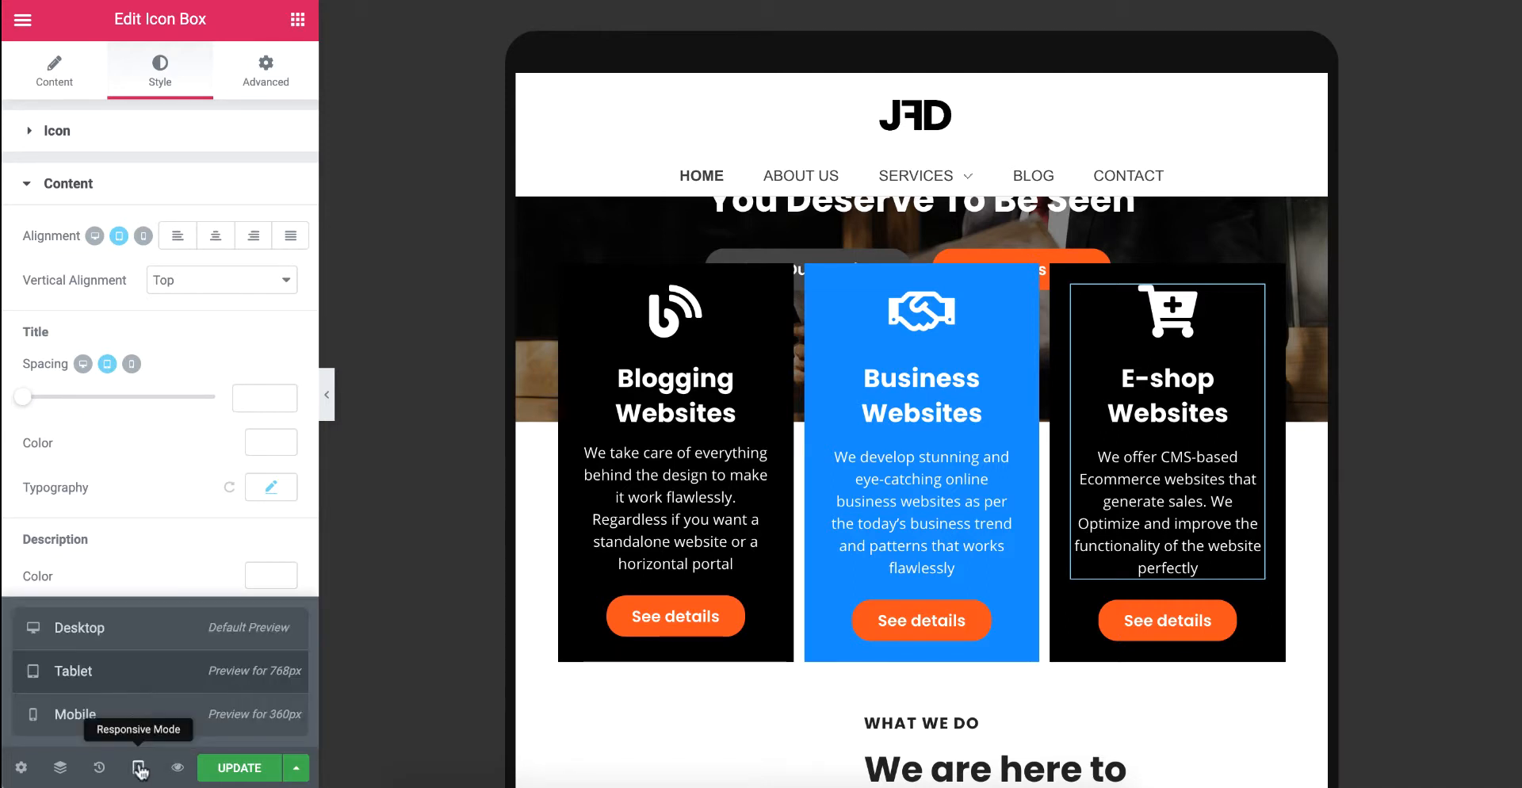
left_click(143, 714)
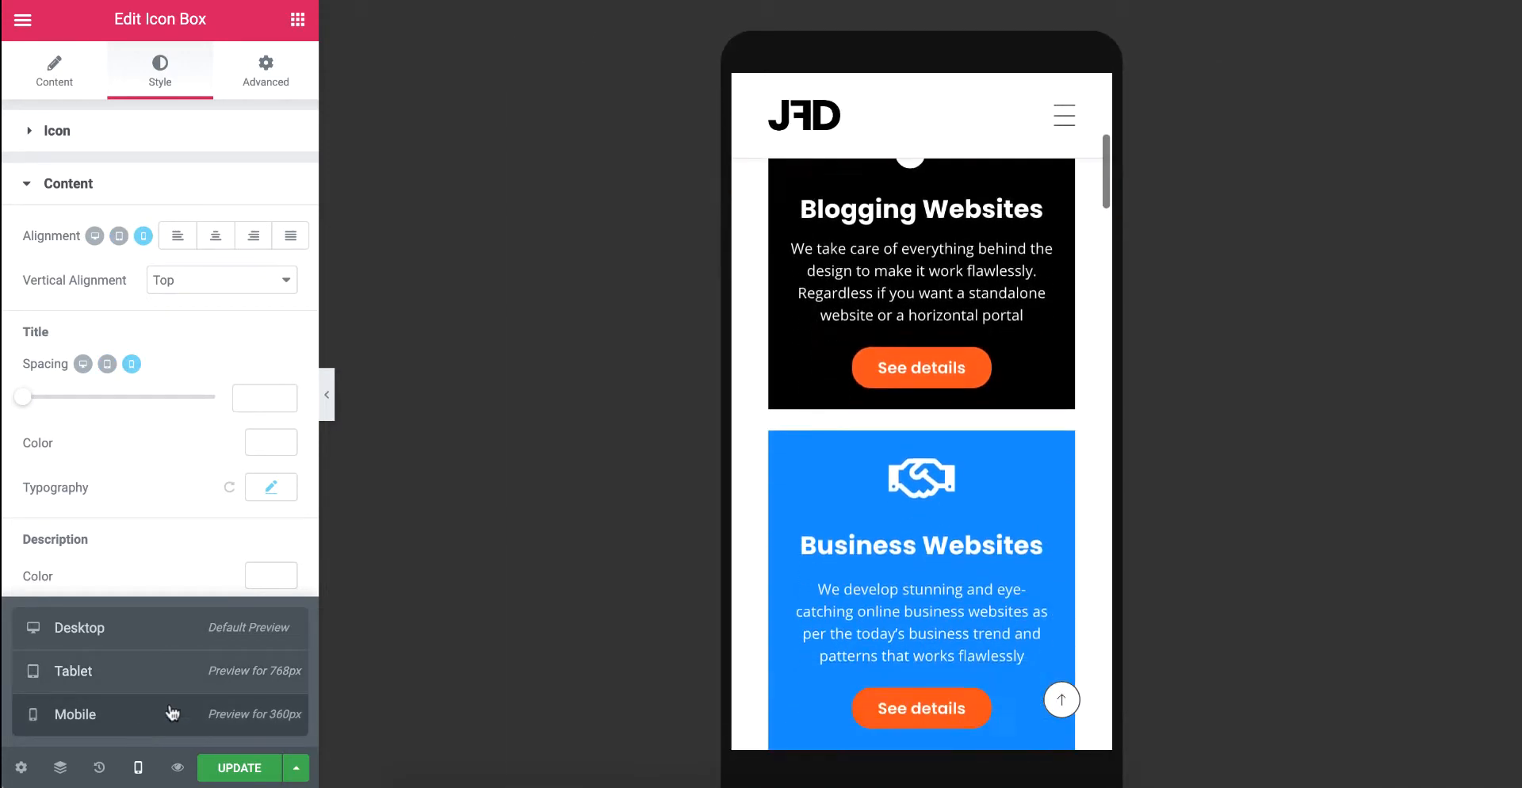
scroll(911, 295, "up", 7)
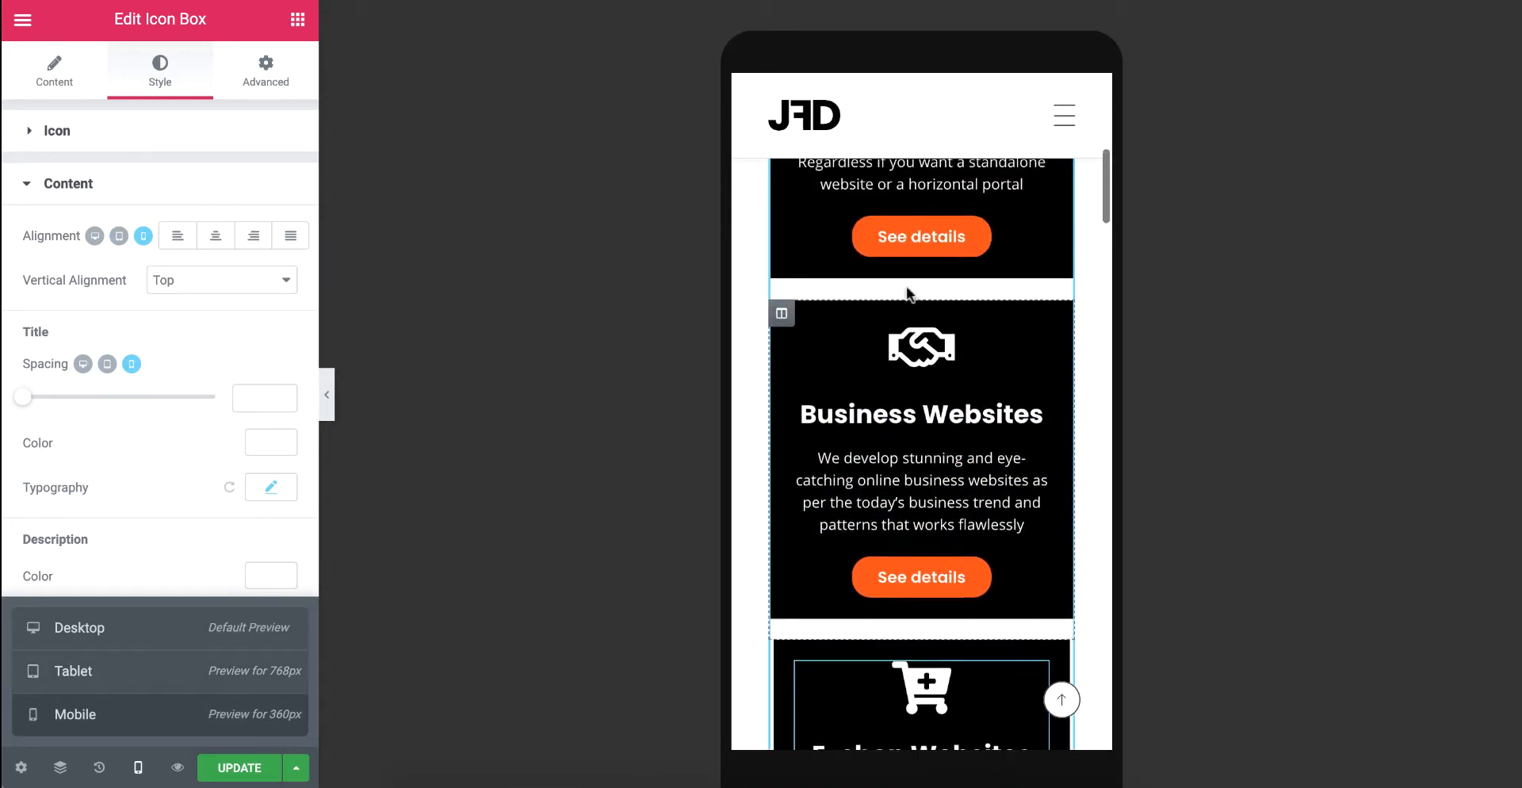
scroll(909, 294, "up", 5)
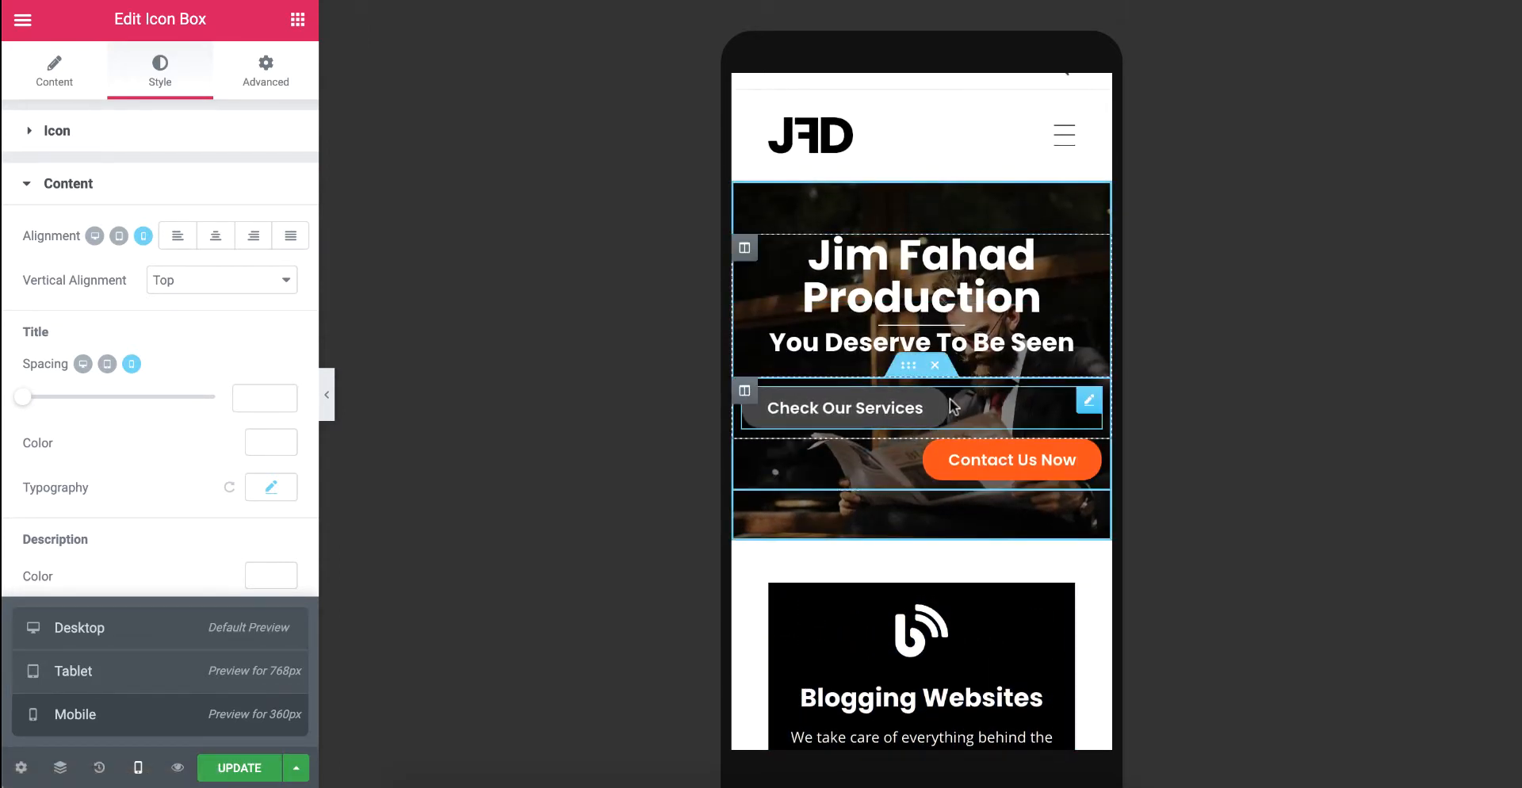
Center the Check Our Services and Contact Us Now buttons of the hero section for the mobile layout
left_click(1089, 401)
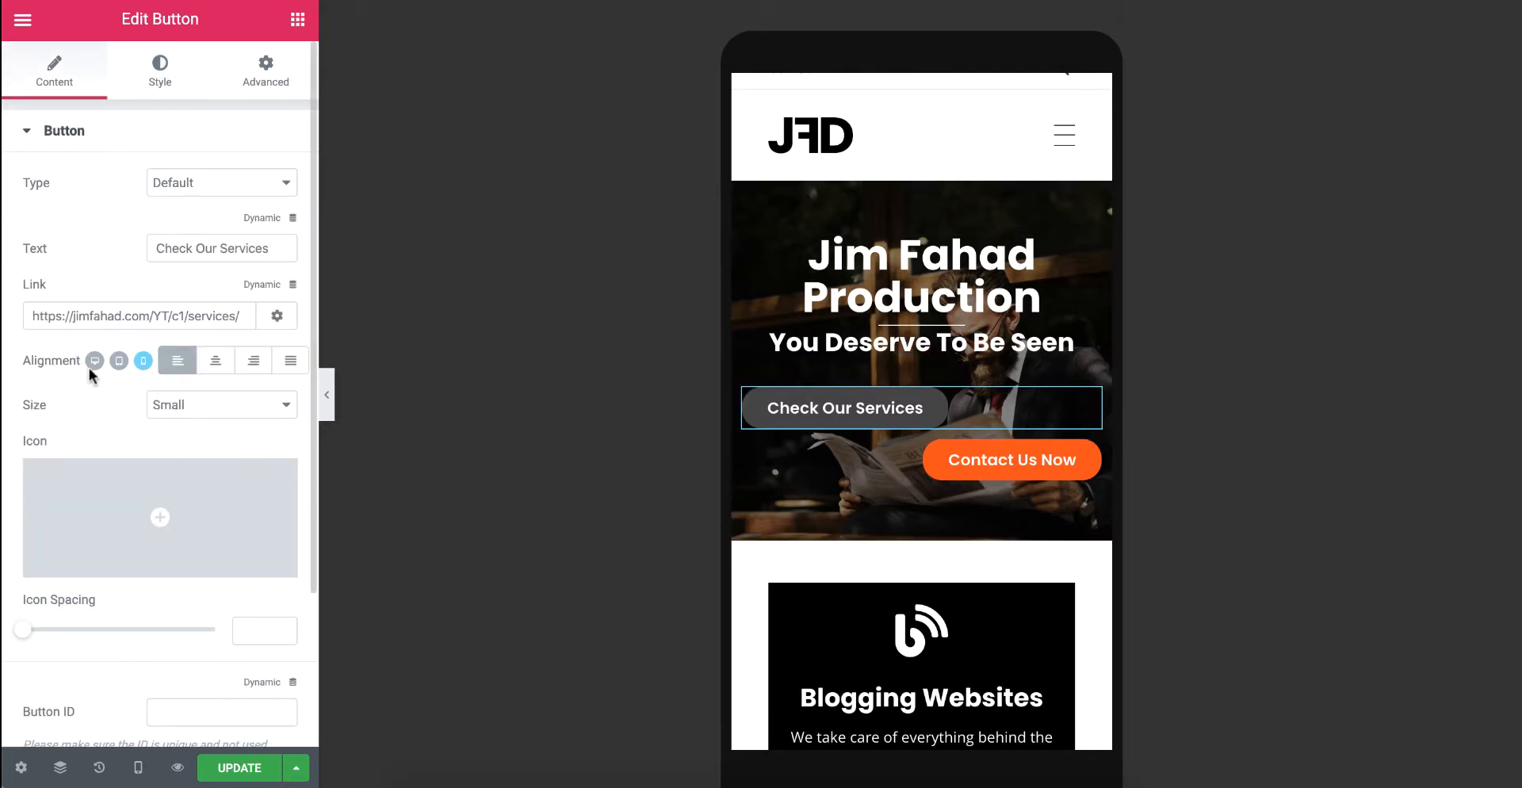
left_click(215, 365)
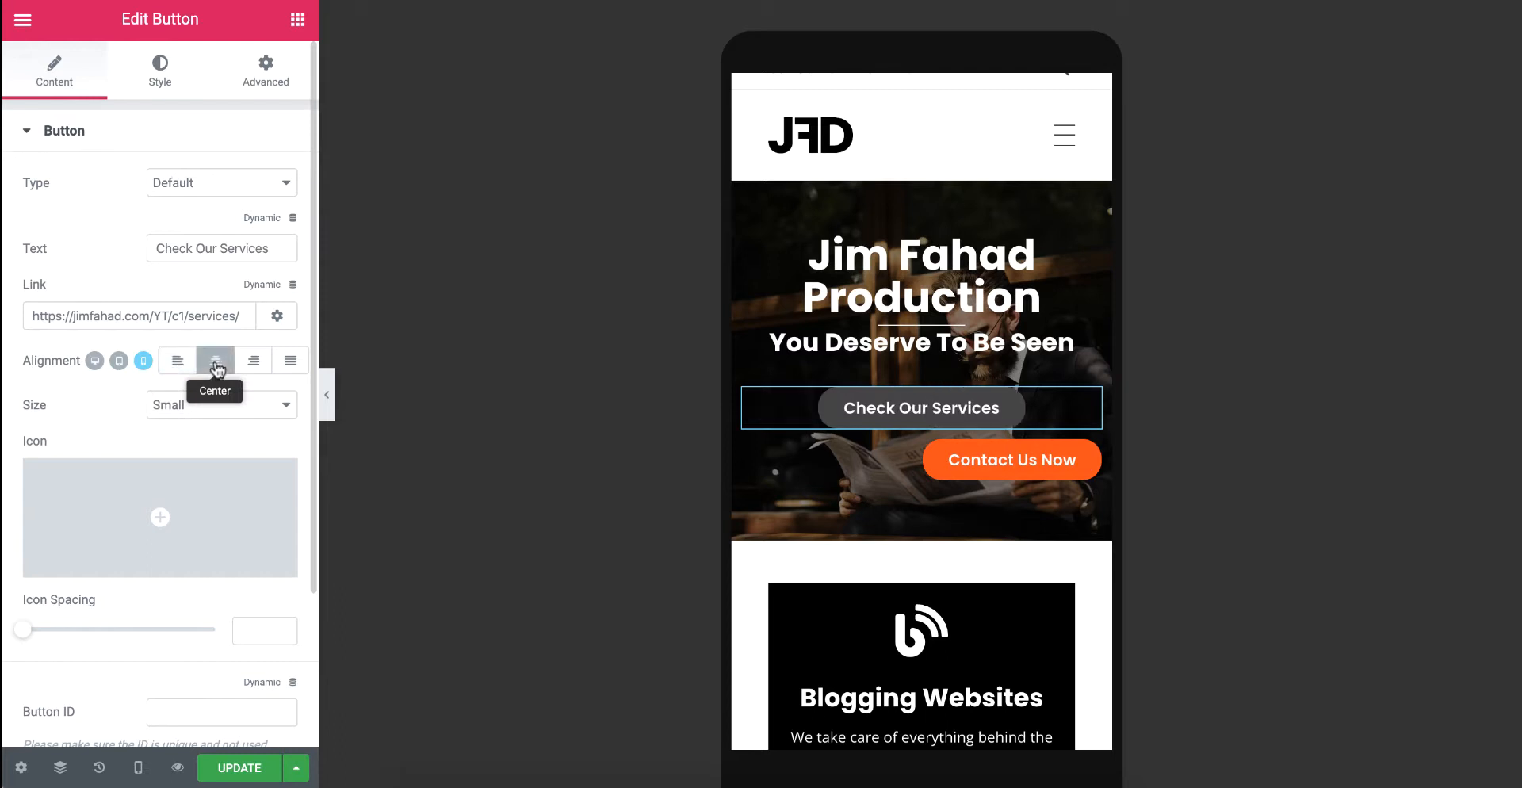
left_click(1087, 465)
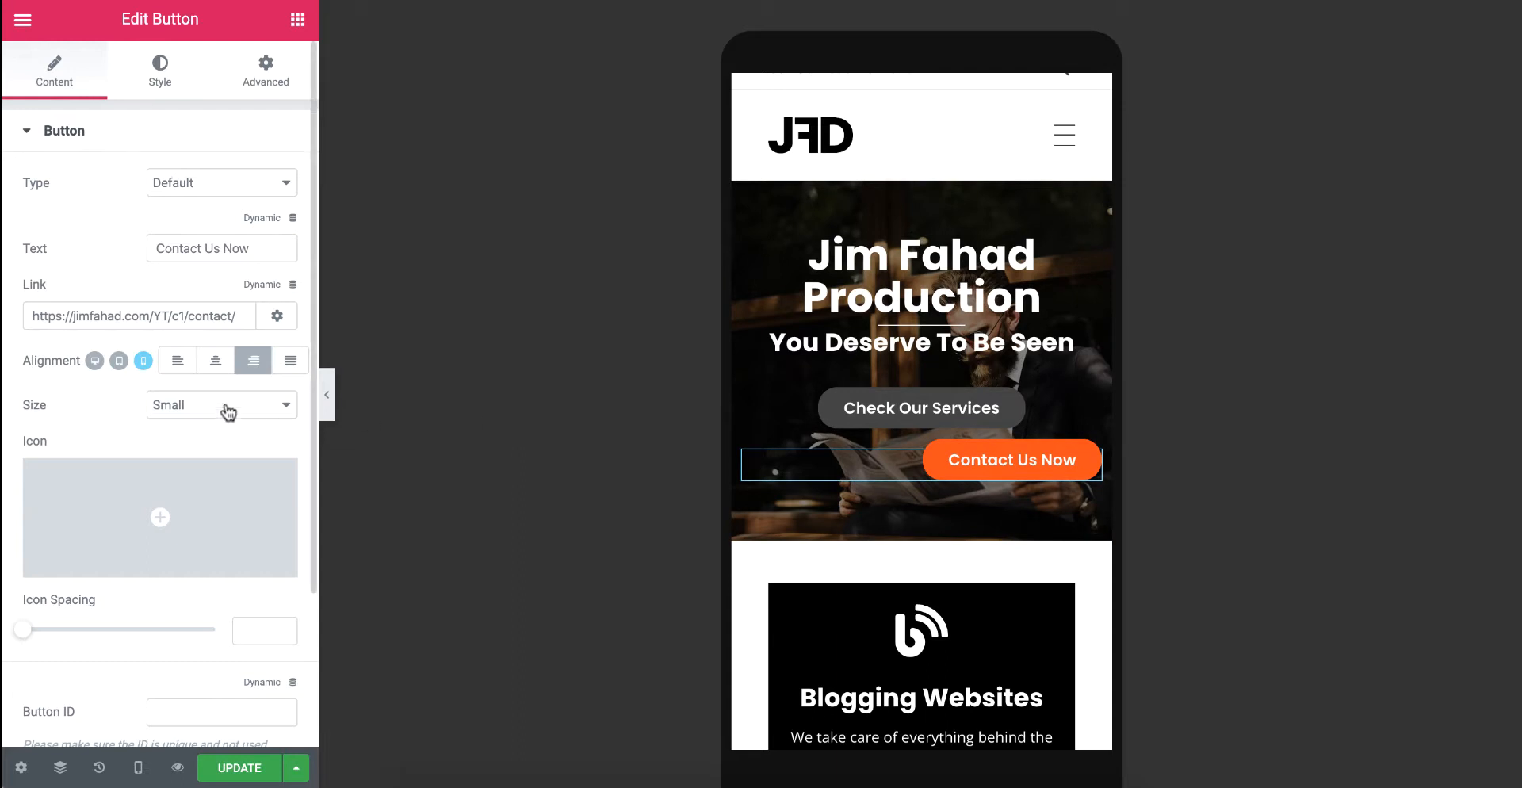
left_click(216, 370)
scroll(912, 443, "up", 1)
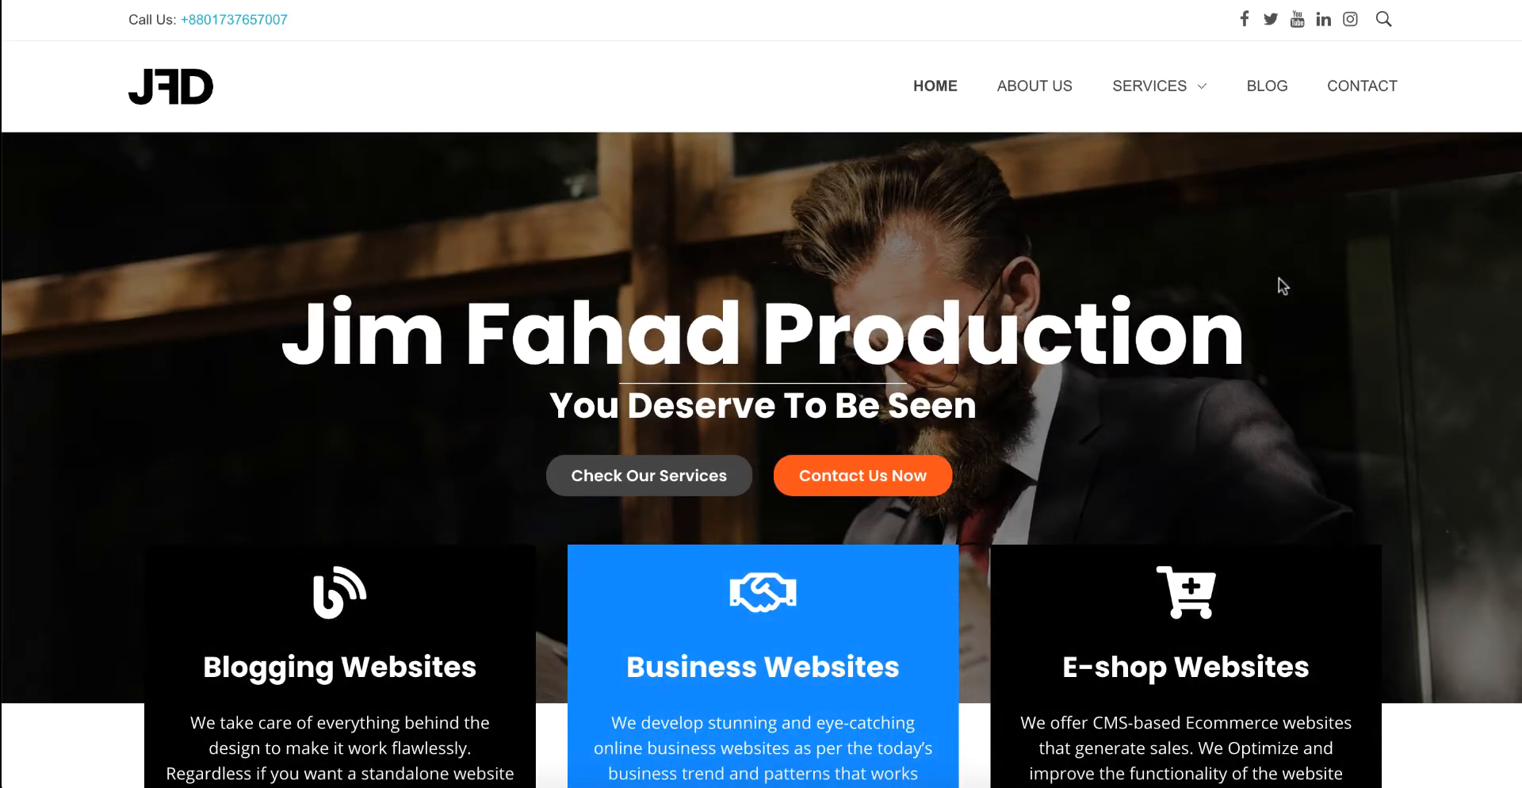
Narrow the live homepage's browser window to tablet width and further to phone width to check its responsive layout
left_click_drag(1516, 320, 914, 384)
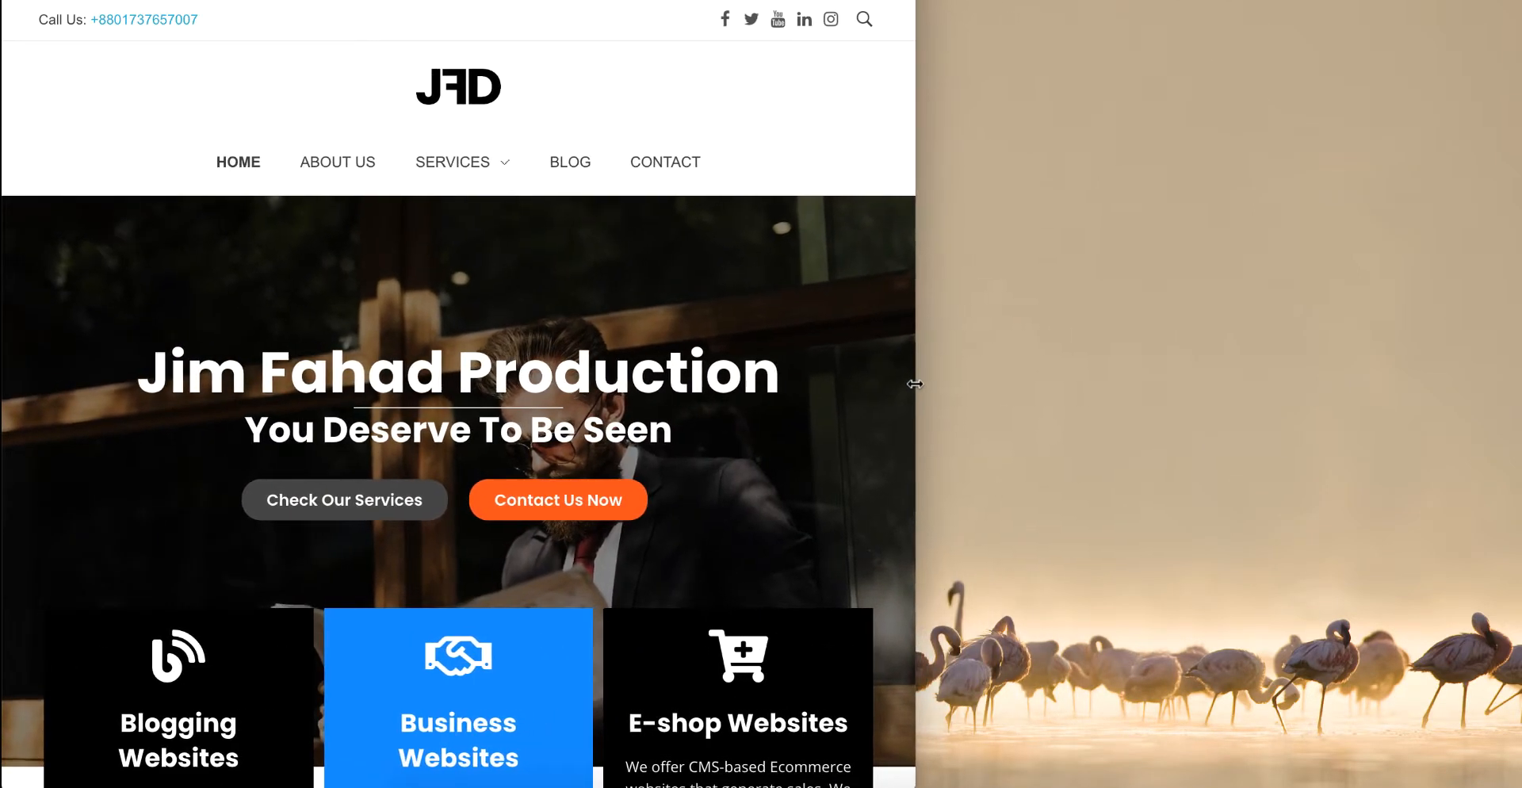
scroll(720, 524, "down", 5)
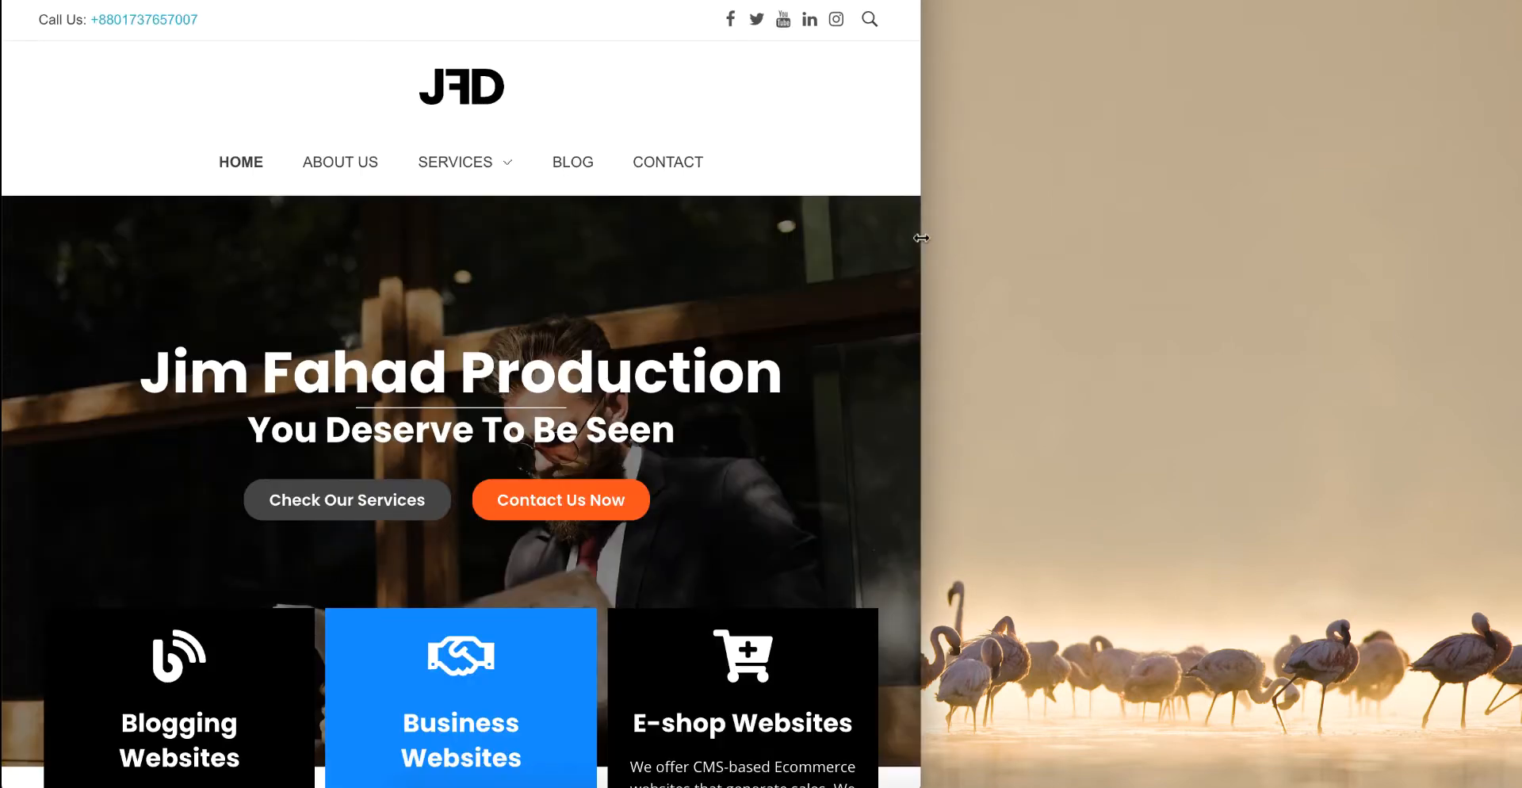
left_click_drag(921, 237, 462, 269)
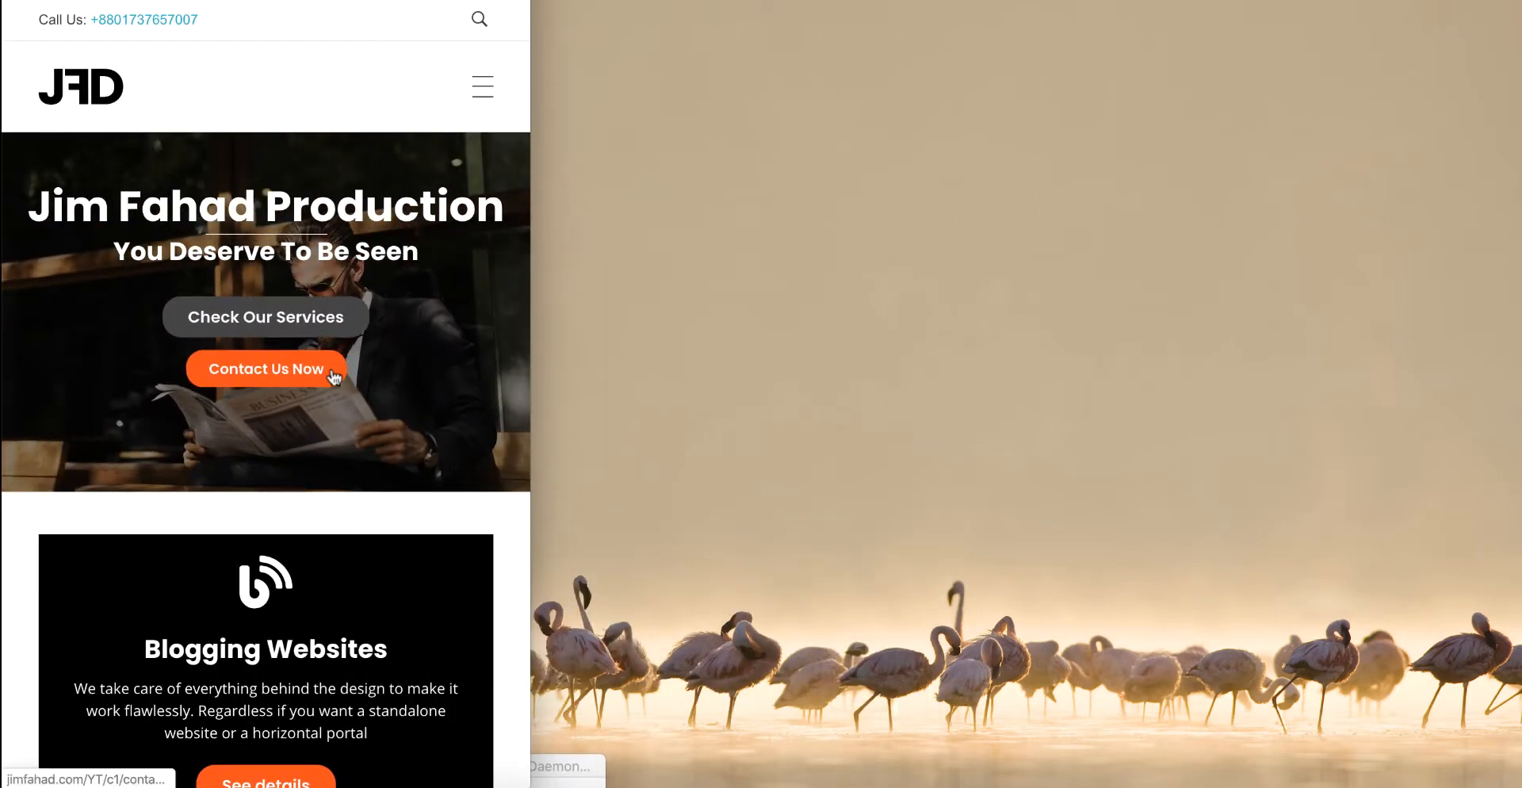
Examine the phone-width homepage from the hero through the service boxes and testimonials to the footer, and return to its beginning
scroll(334, 378, "down", 1)
scroll(333, 378, "up", 1)
scroll(334, 377, "down", 10)
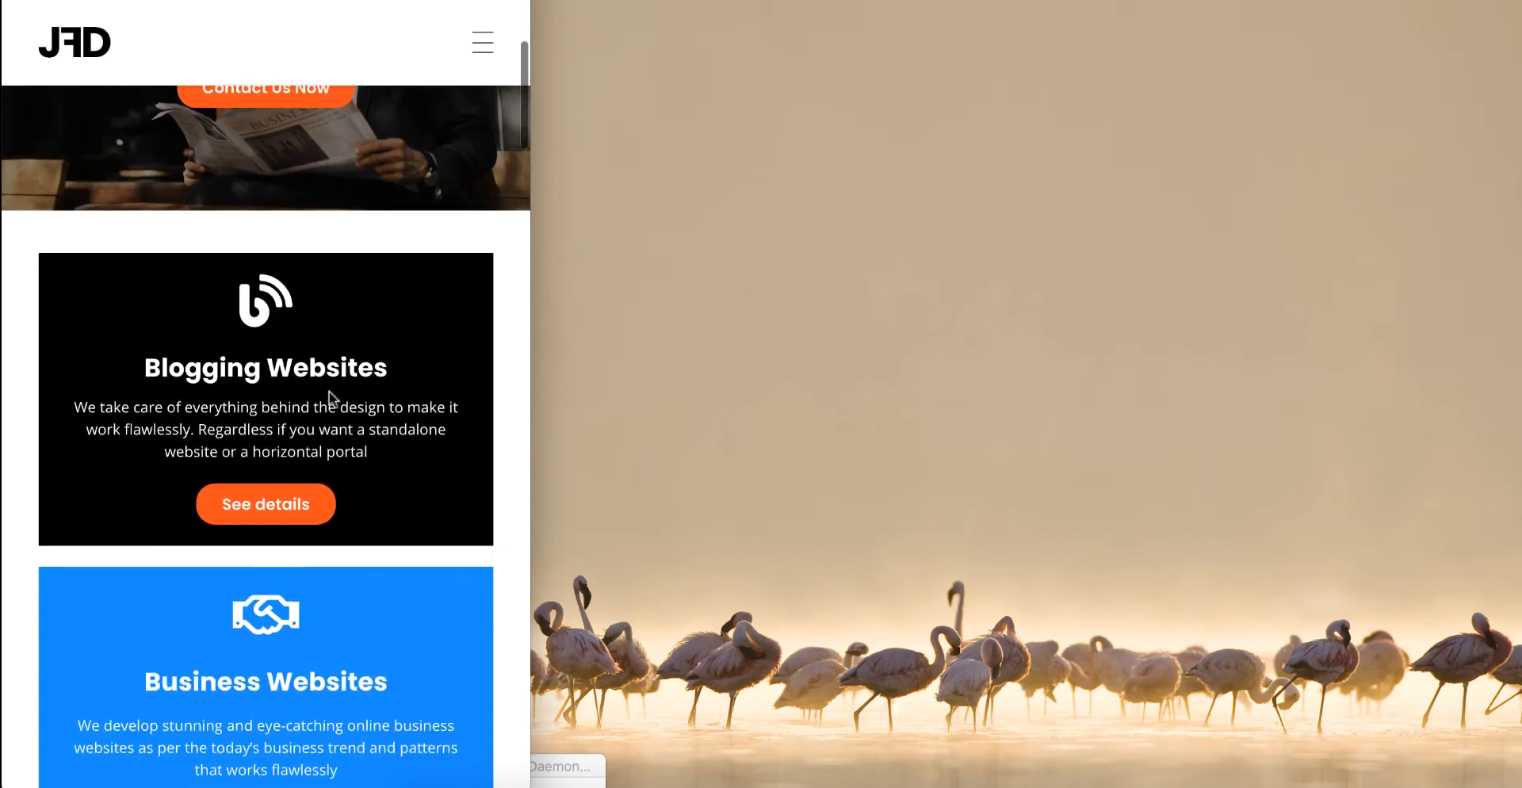
scroll(331, 399, "down", 15)
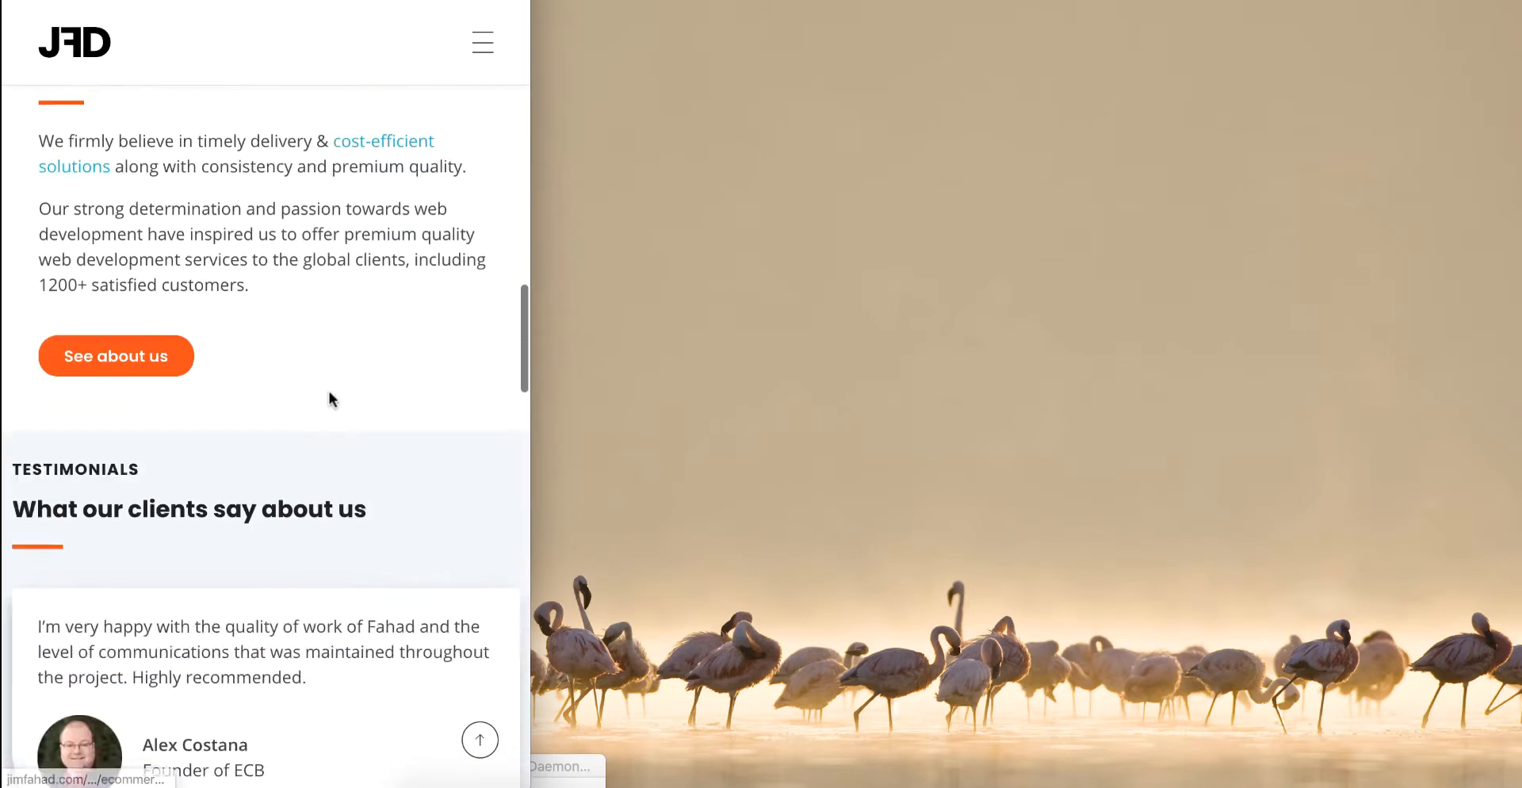
scroll(332, 399, "down", 15)
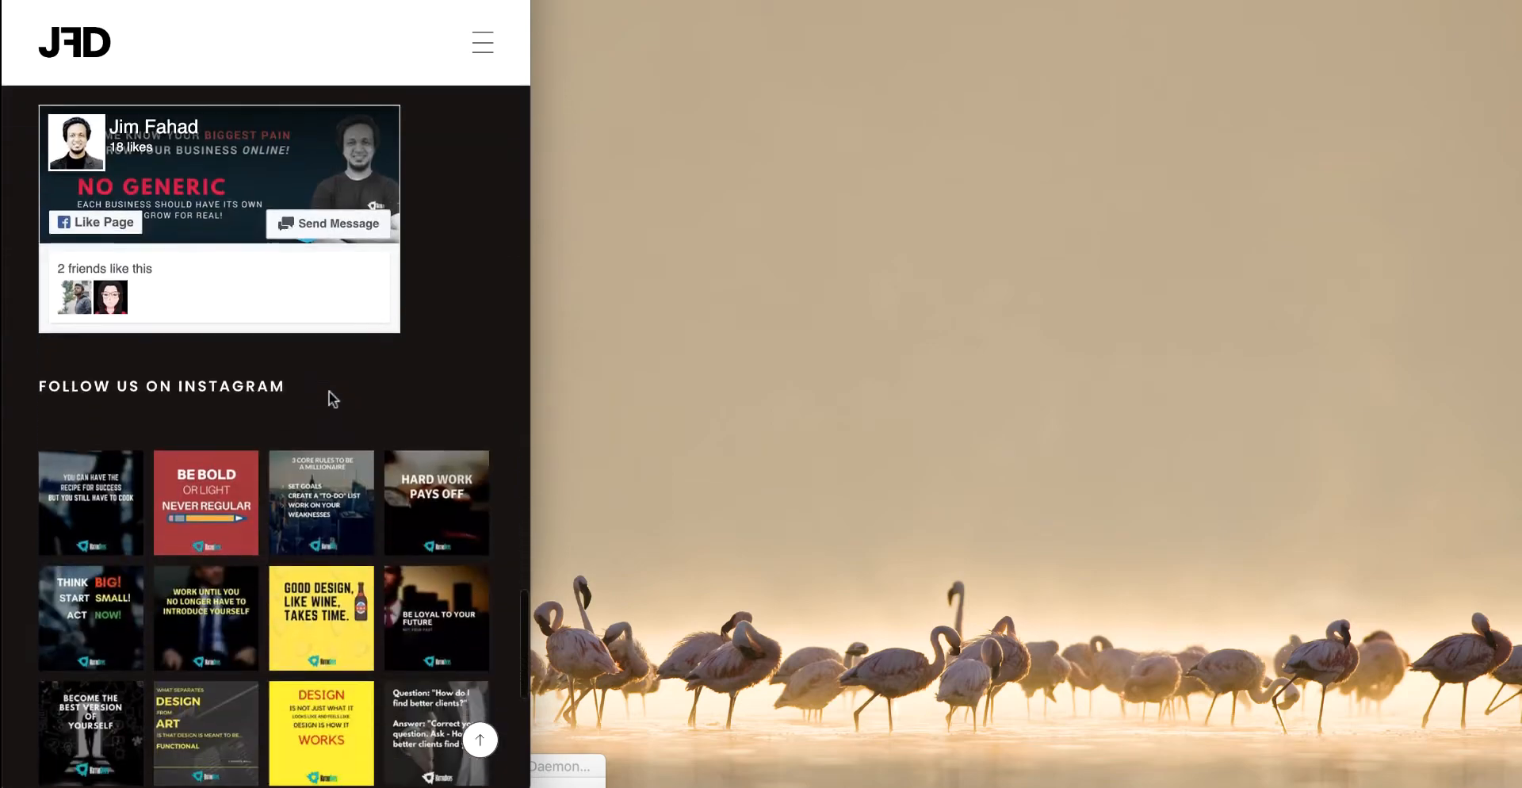
scroll(331, 399, "up", 15)
scroll(332, 401, "up", 12)
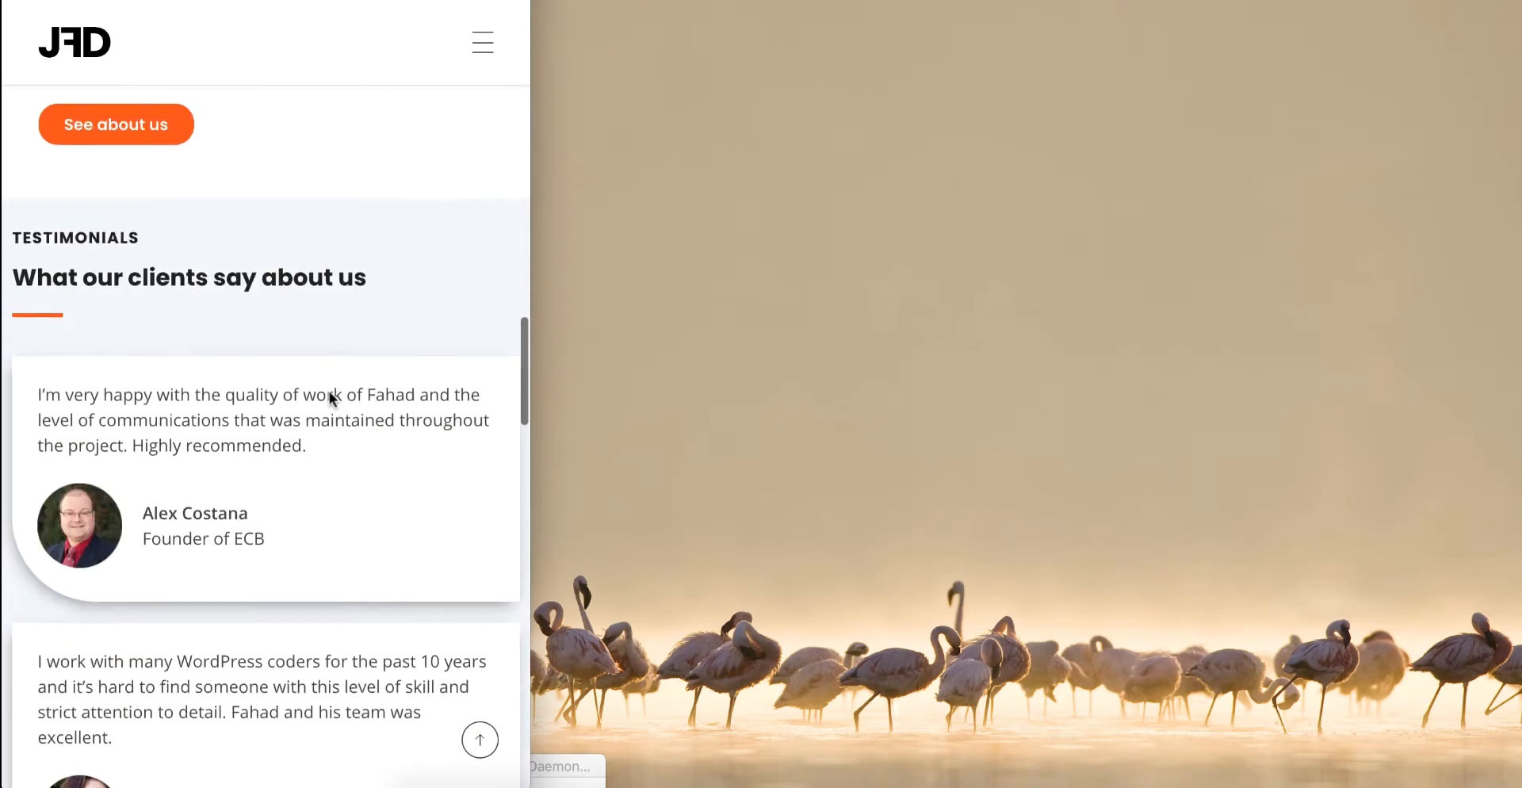
scroll(330, 391, "up", 10)
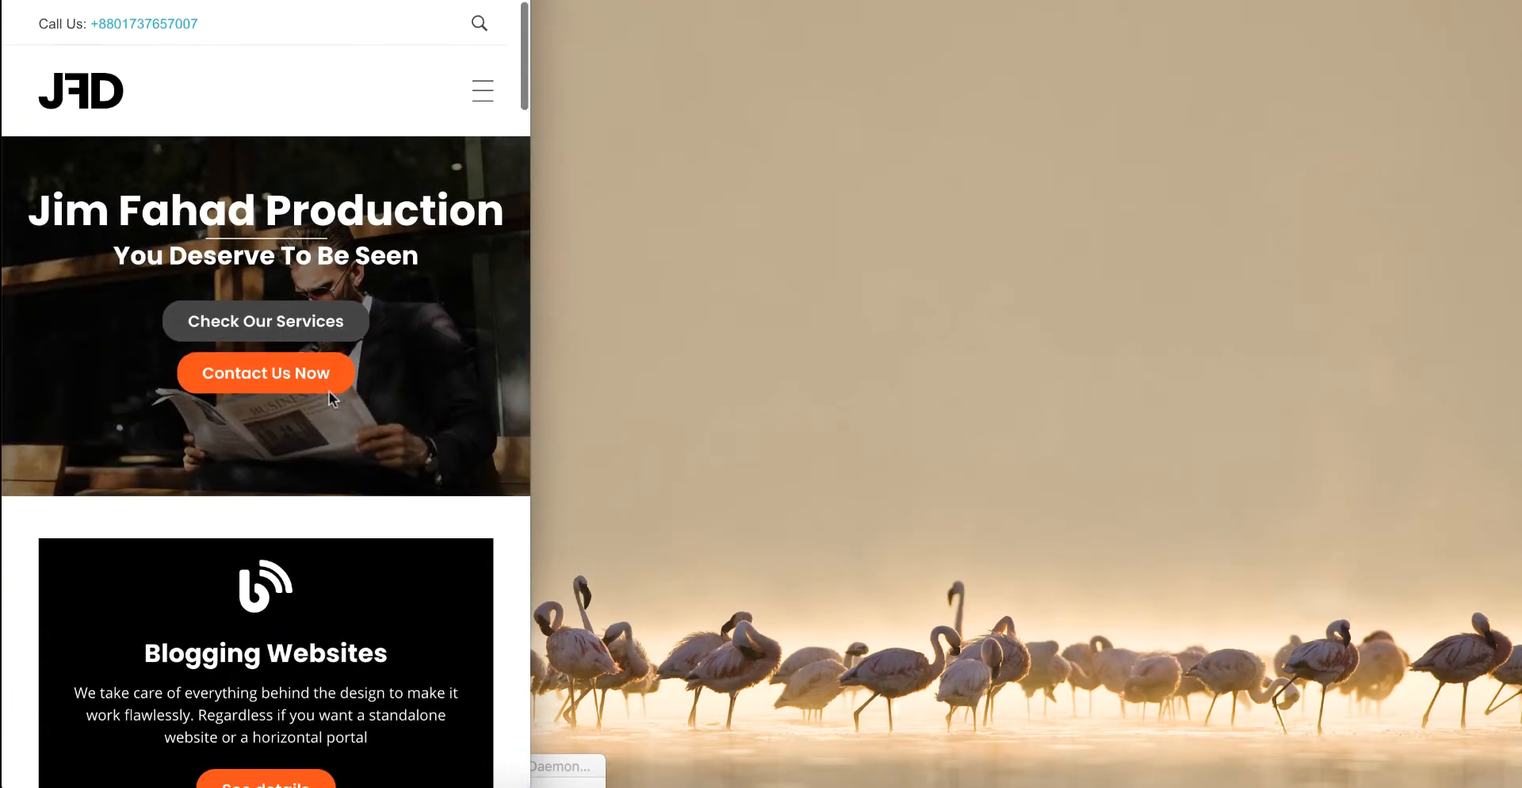